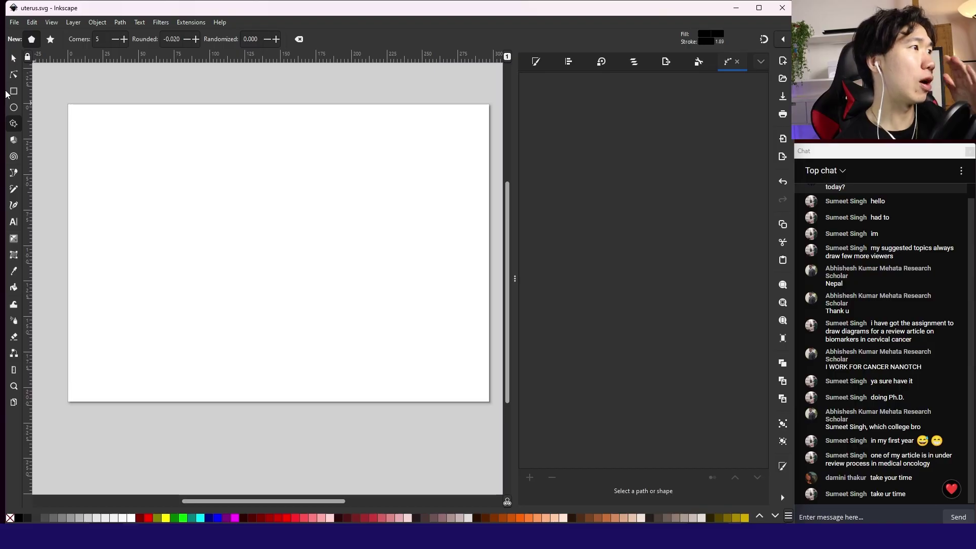
Draw a solid three-cornered polygon about 97 mm wide and 84 mm high near the page's upper edge.
{"action": "key", "text": "Tab"}
{"action": "type", "text": "3"}
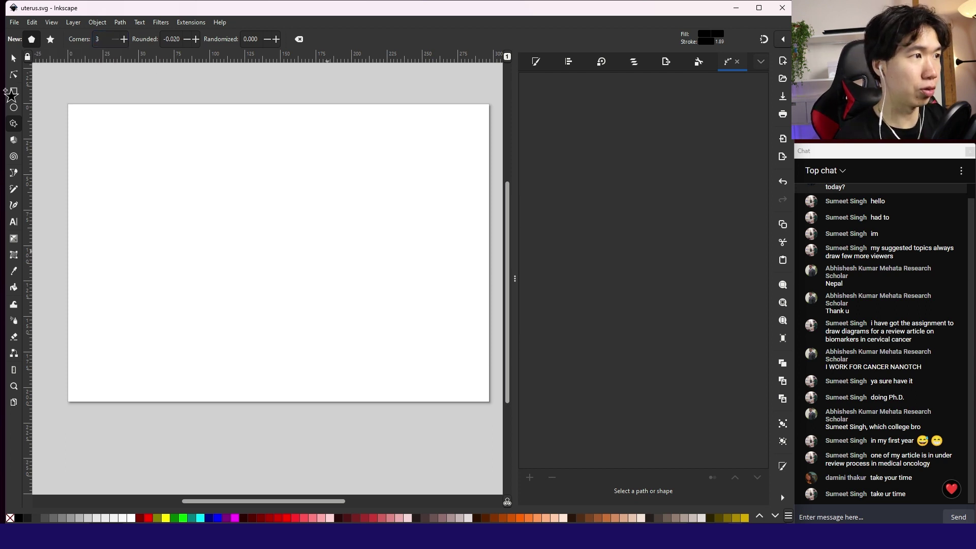
{"action": "mouse_move", "coordinate": [229, 170]}
{"action": "left_mouse_down"}
{"action": "mouse_move", "coordinate": [262, 70]}
{"action": "mouse_move", "coordinate": [229, 104]}
{"action": "mouse_move", "coordinate": [228, 92]}
{"action": "left_mouse_up"}
{"action": "key", "text": "s"}
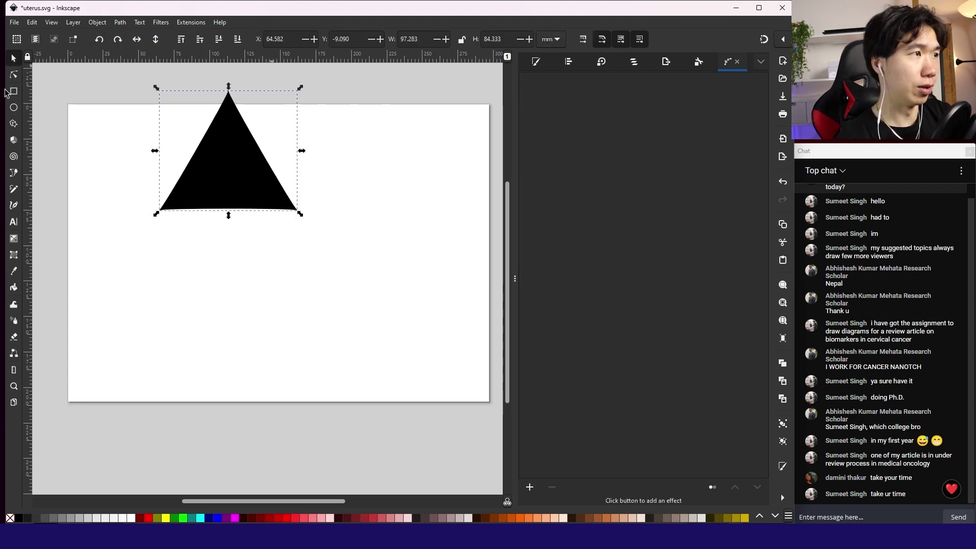
Flip the triangle vertically so it points downward and move it towards the middle of the page.
{"action": "key", "text": "v"}
{"action": "left_click", "coordinate": [331, 173]}
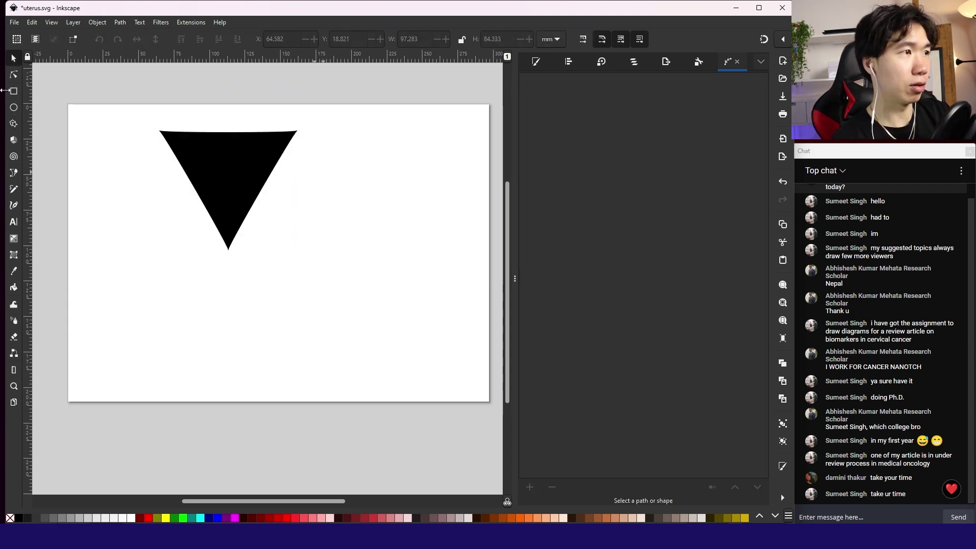
{"action": "left_click_drag", "start_coordinate": [236, 166], "coordinate": [279, 202]}
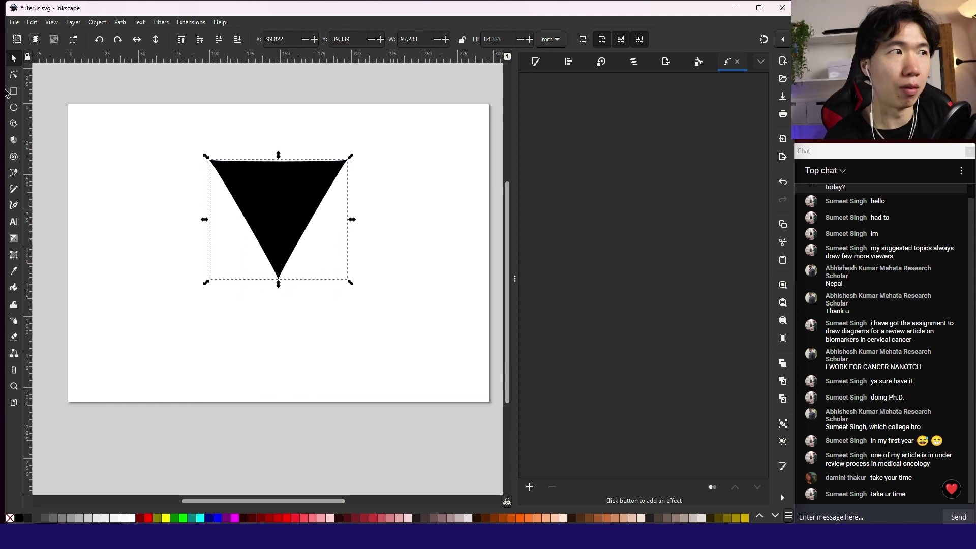
Narrow the triangle to about 76 mm wide and keep a spare copy of it outside the page.
{"action": "left_click_drag", "start_coordinate": [352, 219], "coordinate": [317, 216]}
{"action": "left_click_drag", "start_coordinate": [264, 180], "coordinate": [535, 232]}
{"action": "key", "text": "ctrl+v"}
{"action": "left_click", "coordinate": [174, 132]}
{"action": "left_click", "coordinate": [264, 213]}
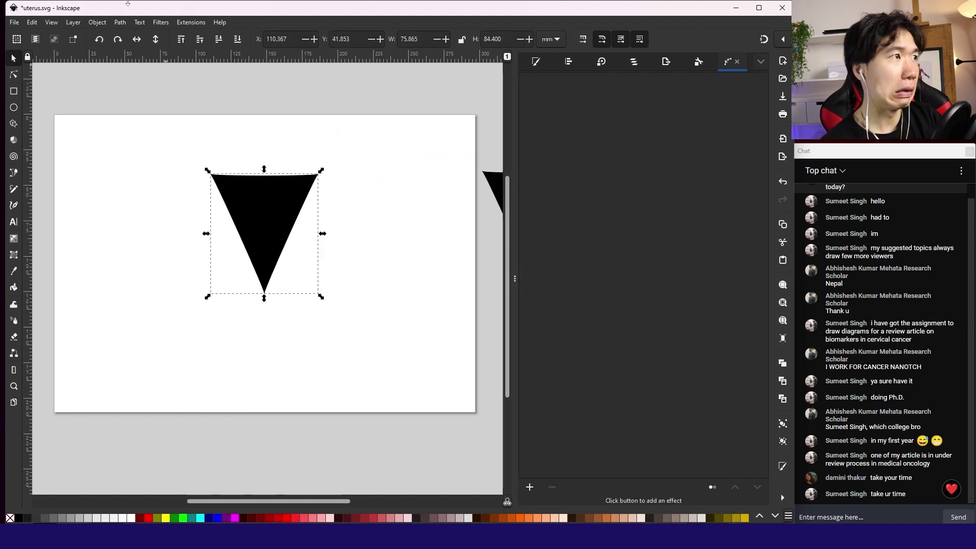
Convert the triangle on the page to a path and make all its corner nodes auto-smooth.
{"action": "left_click", "coordinate": [122, 22]}
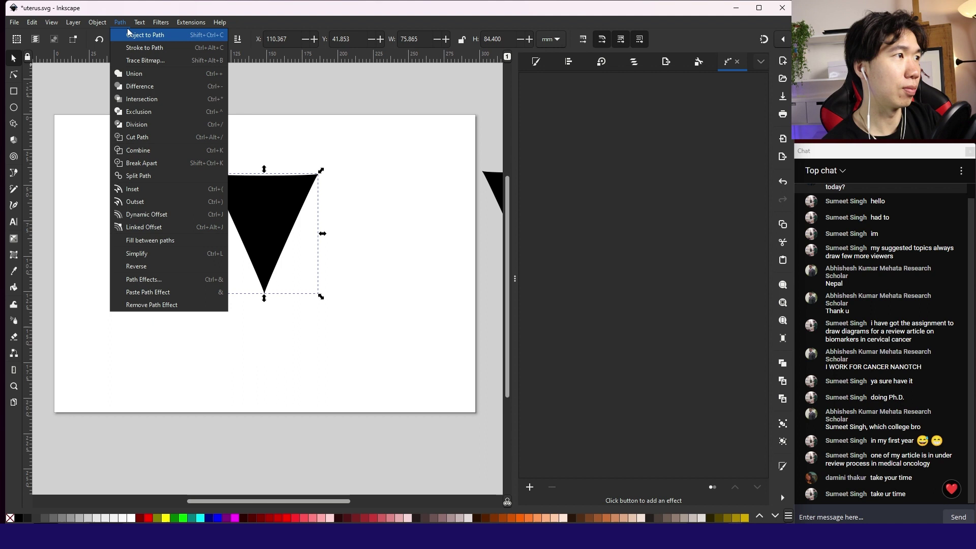
{"action": "left_click", "coordinate": [128, 32]}
{"action": "key", "text": "n"}
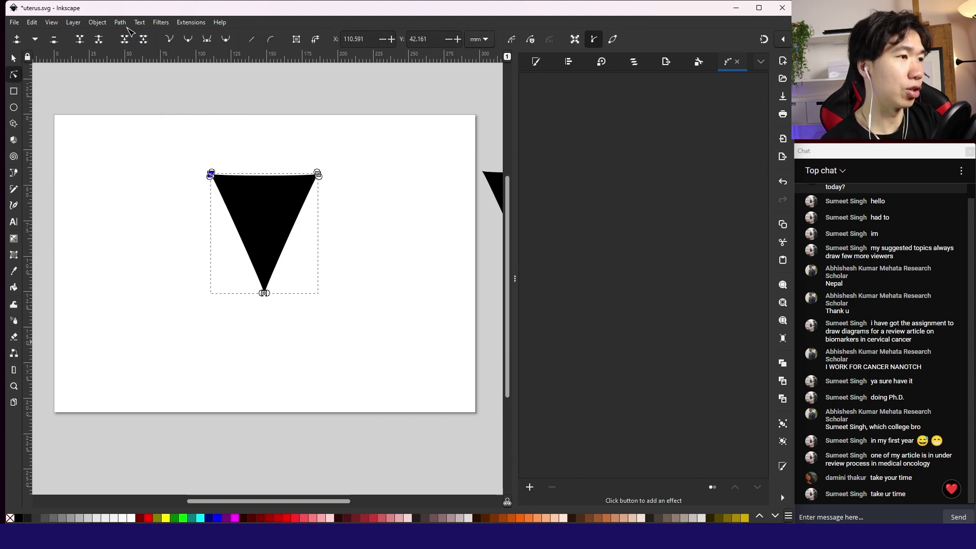
{"action": "left_click_drag", "start_coordinate": [177, 335], "coordinate": [362, 122]}
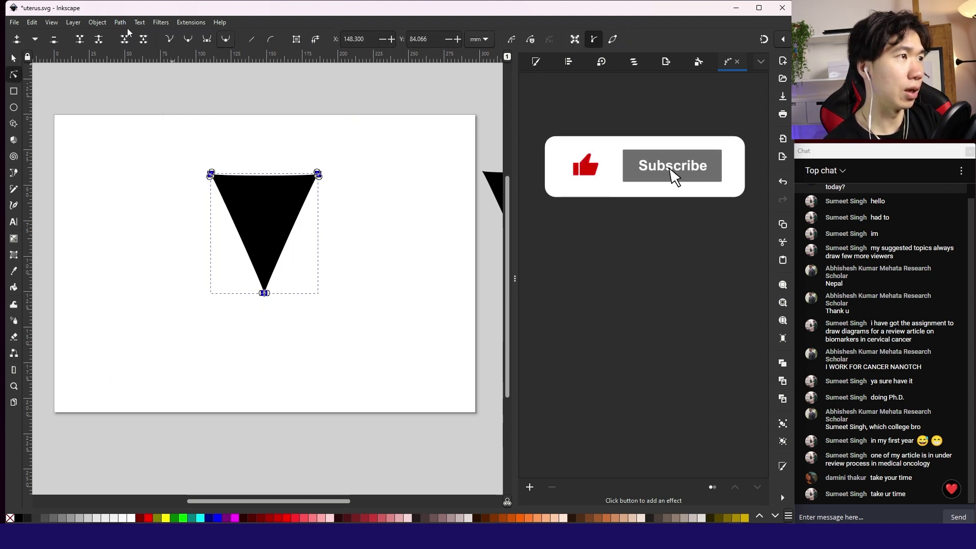
{"action": "left_click", "coordinate": [226, 40]}
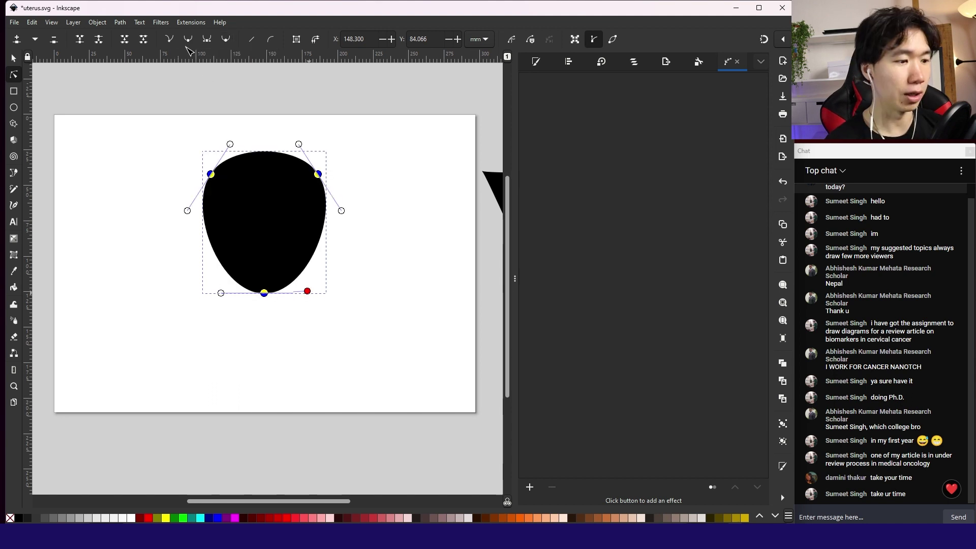
Shorten both handles of the shape's bottom node to taper the lower end.
{"action": "key", "text": "ctrl+z"}
{"action": "key", "text": "ctrl+z"}
{"action": "left_click_drag", "start_coordinate": [220, 293], "coordinate": [240, 294]}
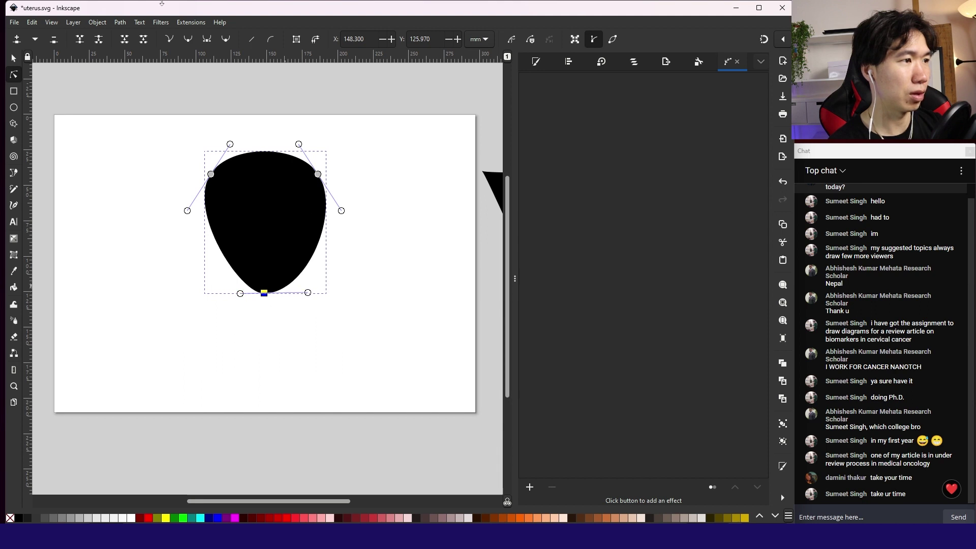
{"action": "key", "text": "ctrl+z"}
{"action": "key", "text": "ctrl+z"}
{"action": "key", "text": "ctrl+z"}
{"action": "key", "text": "ctrl+z"}
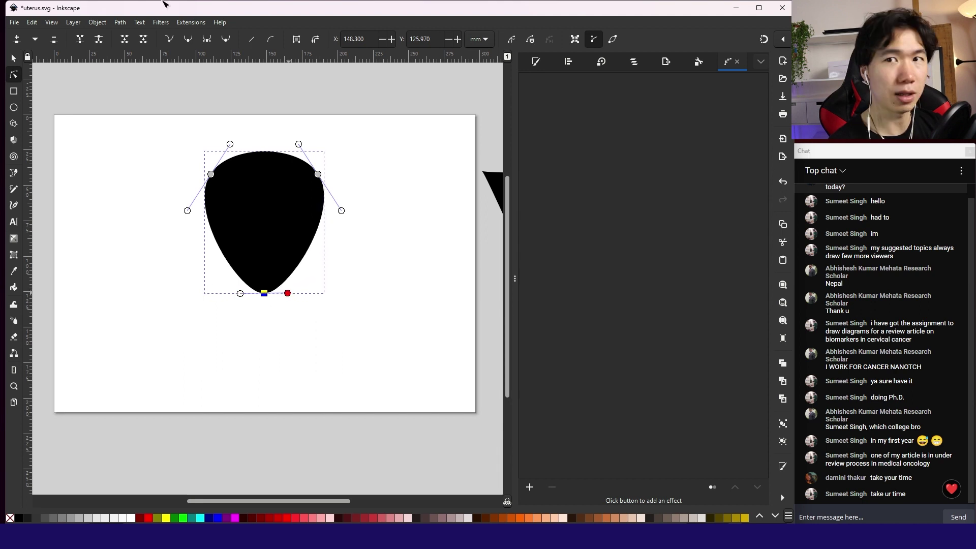
Add a node midway down each side, pull both inward to form a narrow neck, and adjust the bottom node's handles.
{"action": "key", "text": "ctrl+z"}
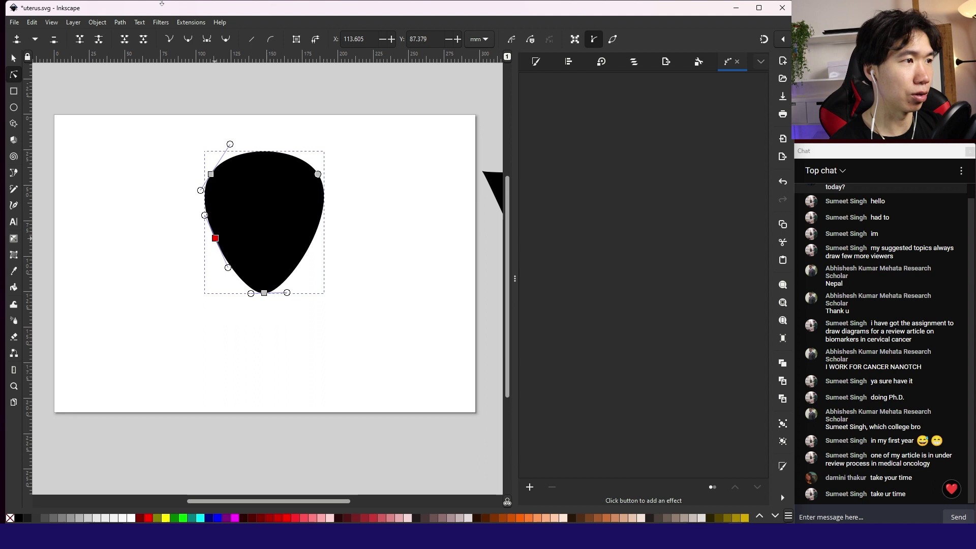
{"action": "key", "text": "ctrl+z"}
{"action": "key", "text": "ctrl+z"}
{"action": "key", "text": "ctrl+z"}
{"action": "key", "text": "ctrl+z"}
{"action": "key", "text": "ctrl+z"}
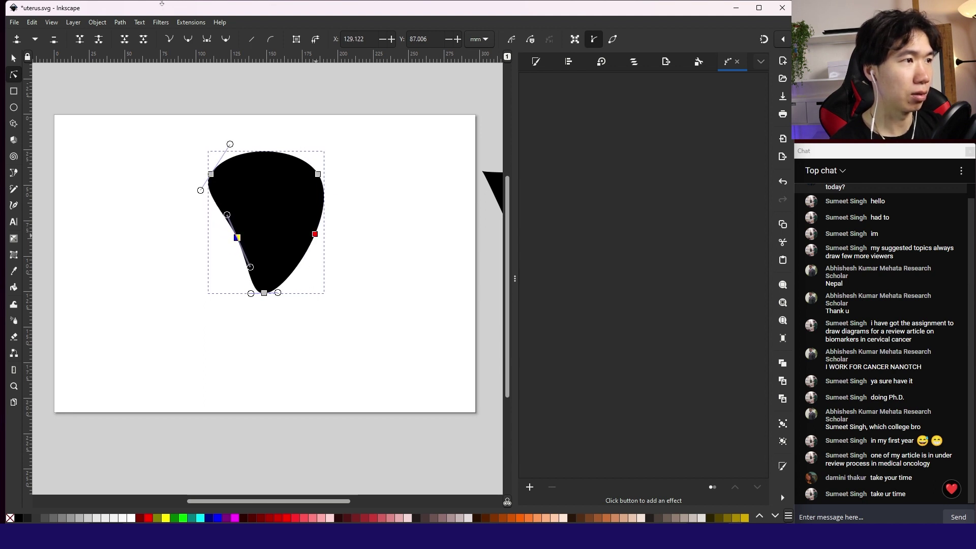
{"action": "key", "text": "ctrl+z"}
{"action": "key", "text": "ctrl+z"}
{"action": "key", "text": "ctrl+z"}
{"action": "key", "text": "ctrl+z"}
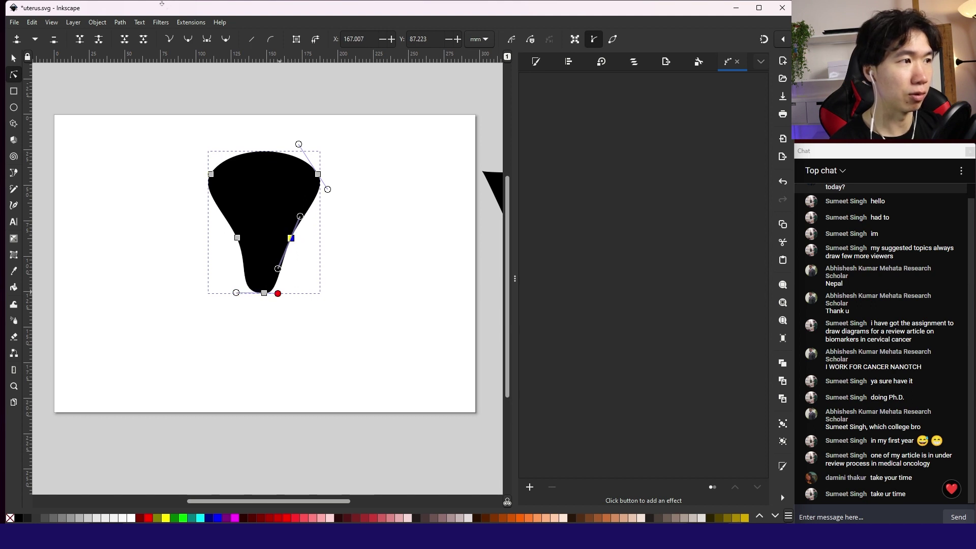
Pull the two upper corners of the shape inward and add extra nodes along its top edge.
{"action": "key", "text": "ctrl+z"}
{"action": "key", "text": "ctrl+z"}
{"action": "key", "text": "ctrl+z"}
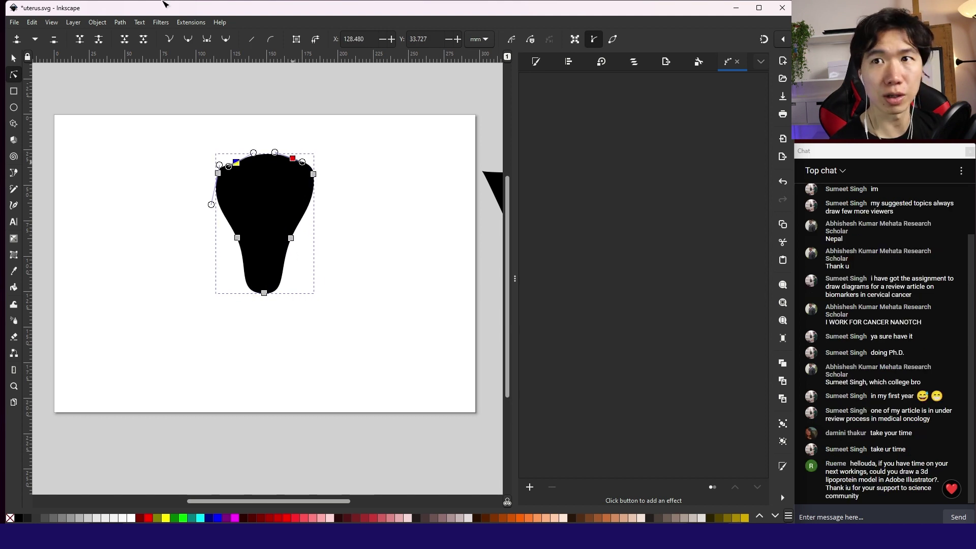
{"action": "key", "text": "ctrl+z"}
{"action": "left_click", "coordinate": [218, 173]}
Pull an upper corner node outward on each side to form two pointed fallopian tube stubs.
{"action": "left_click_drag", "start_coordinate": [310, 162], "coordinate": [332, 156]}
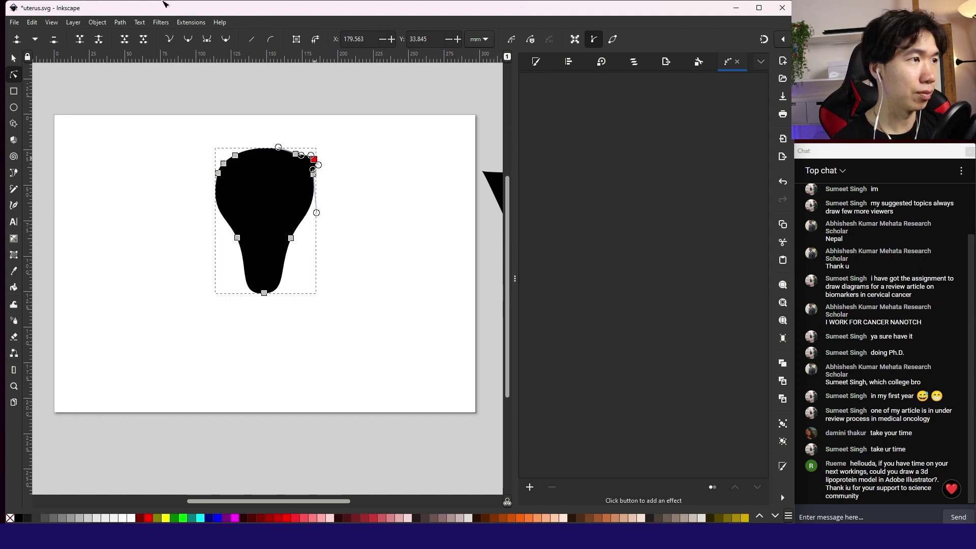
{"action": "key", "text": "ctrl+z"}
{"action": "key", "text": "ctrl+z"}
{"action": "key", "text": "ctrl+z"}
{"action": "key", "text": "ctrl+z"}
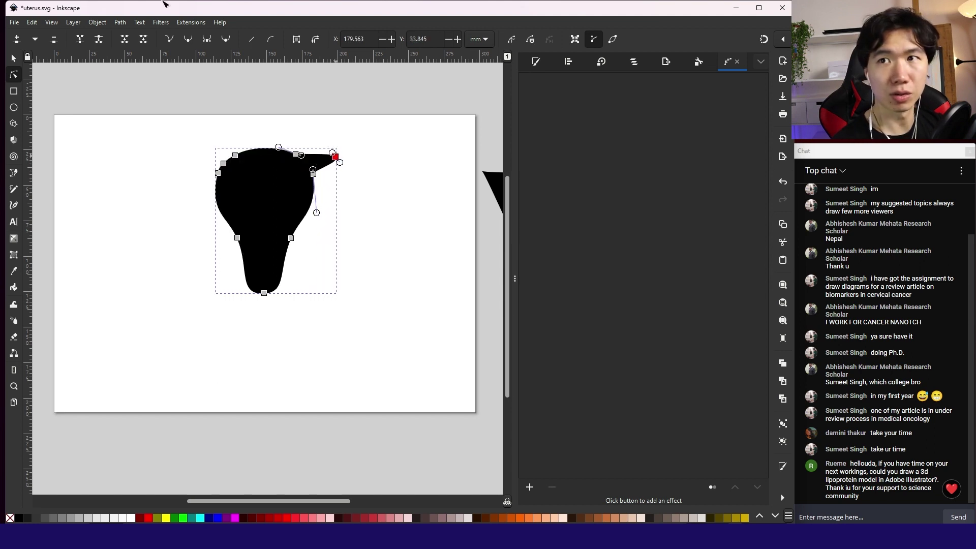
{"action": "key", "text": "s"}
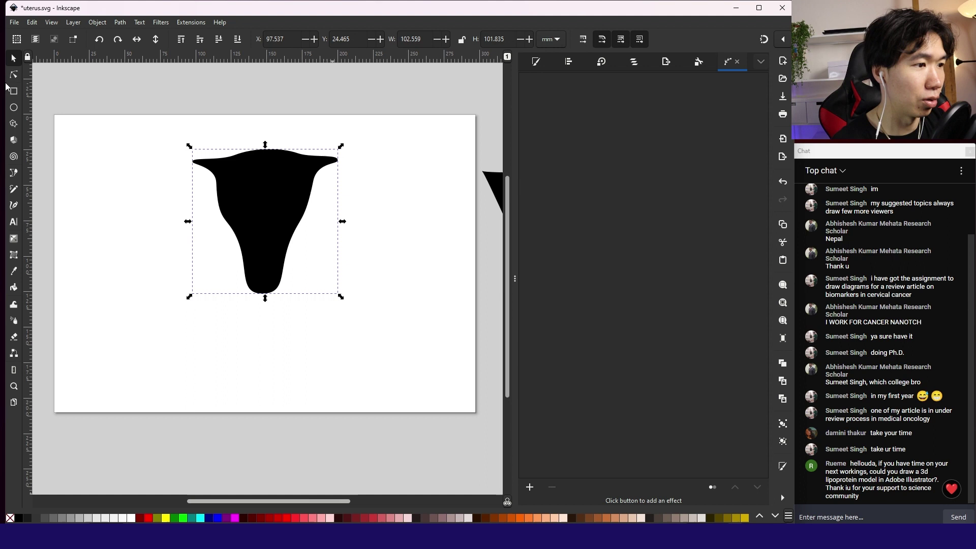
Give the uterus shape a light pink fill and a black outline 0.25 mm wide.
{"action": "key", "text": "ctrl+z"}
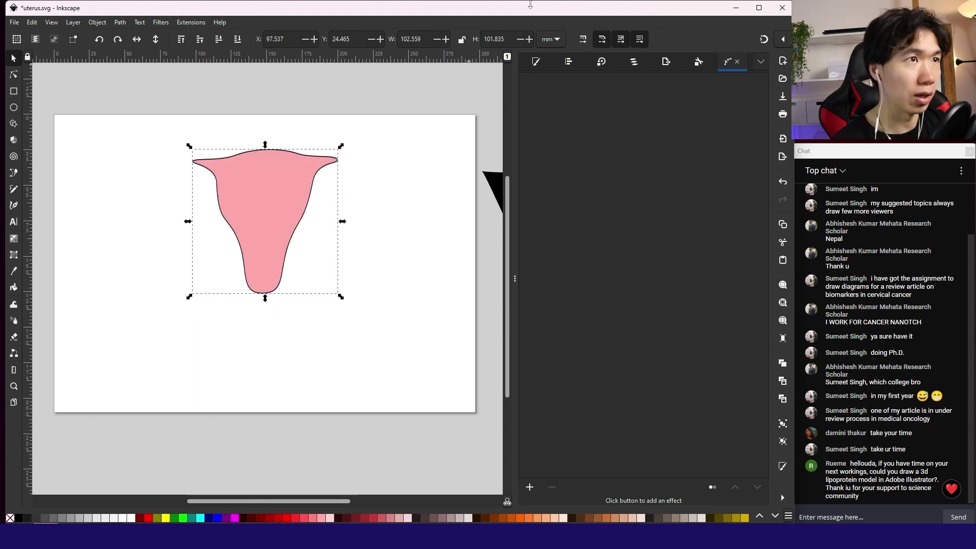
{"action": "left_click_drag", "start_coordinate": [530, 2], "coordinate": [572, 15]}
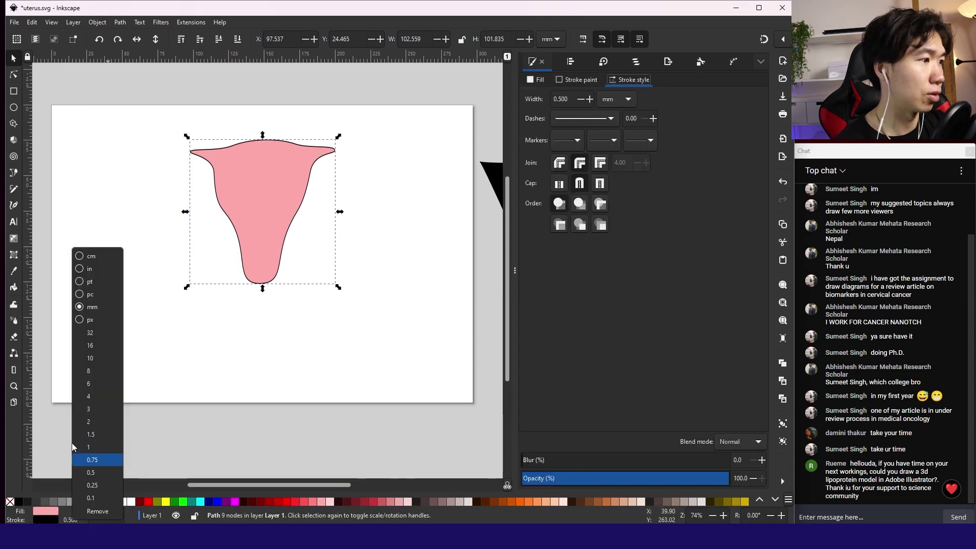
{"action": "key", "text": "Down"}
{"action": "key", "text": "Down"}
{"action": "key", "text": "Down"}
{"action": "key", "text": "Up"}
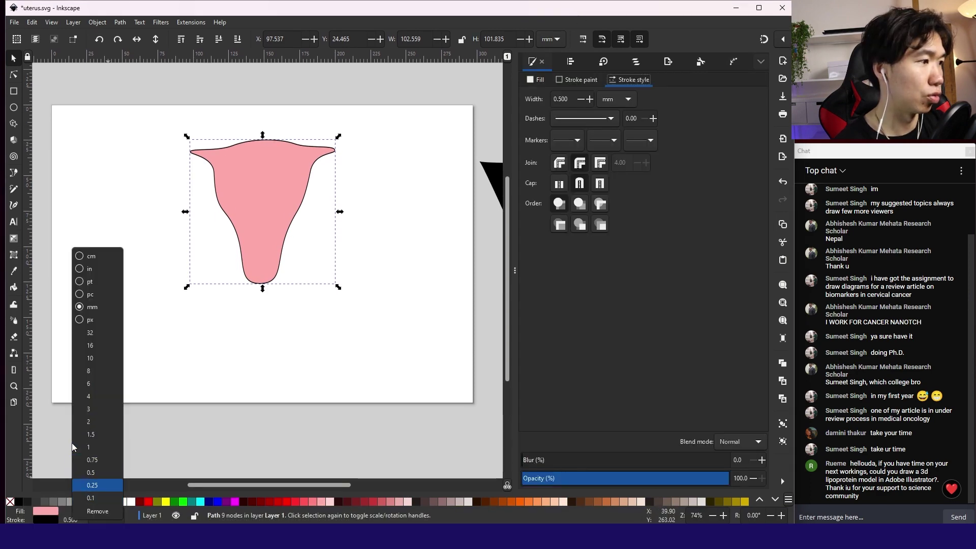
{"action": "key", "text": "Return"}
{"action": "key", "text": "Escape"}
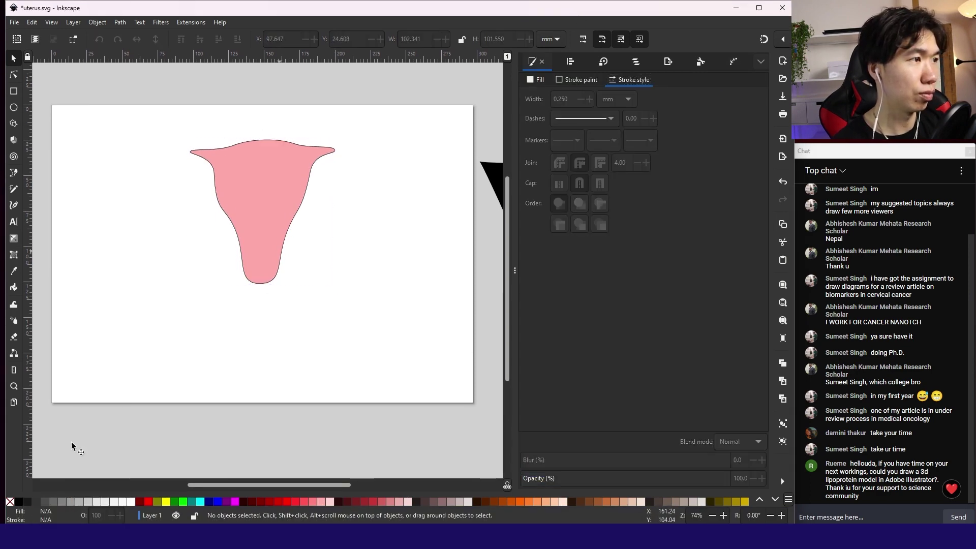
Draw a pink rectangle about 28 mm wide and 58 mm high below the neck and send it behind the uterus.
{"action": "key", "text": "r"}
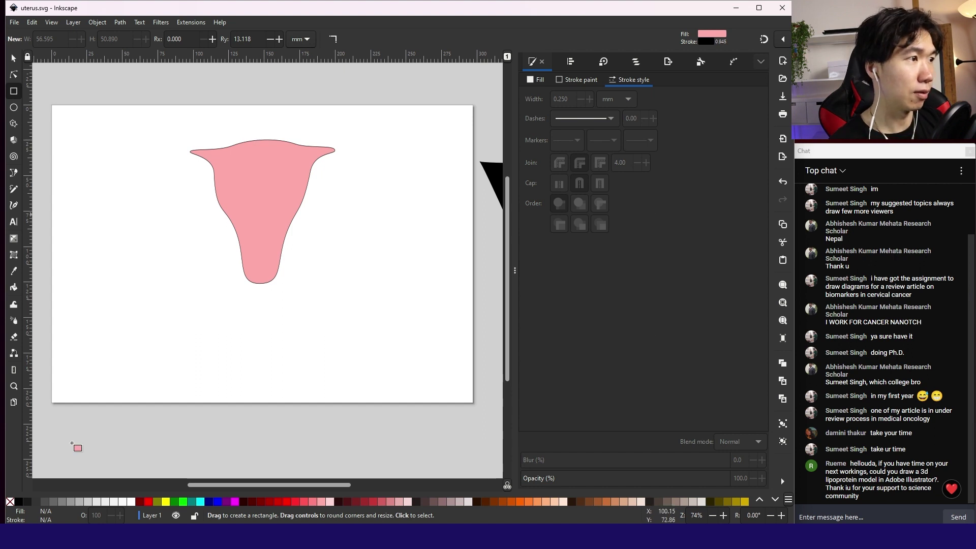
{"action": "left_click_drag", "start_coordinate": [238, 268], "coordinate": [280, 360]}
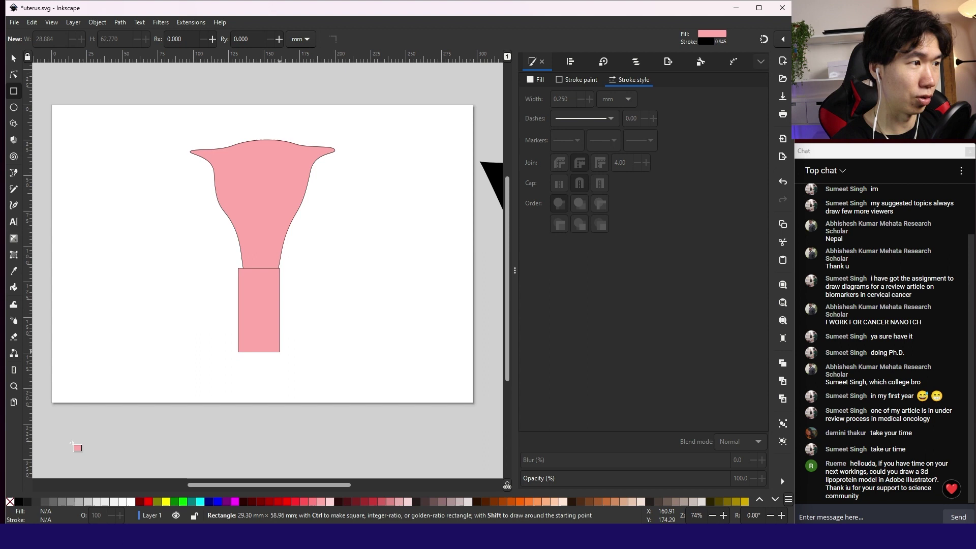
{"action": "key", "text": "s"}
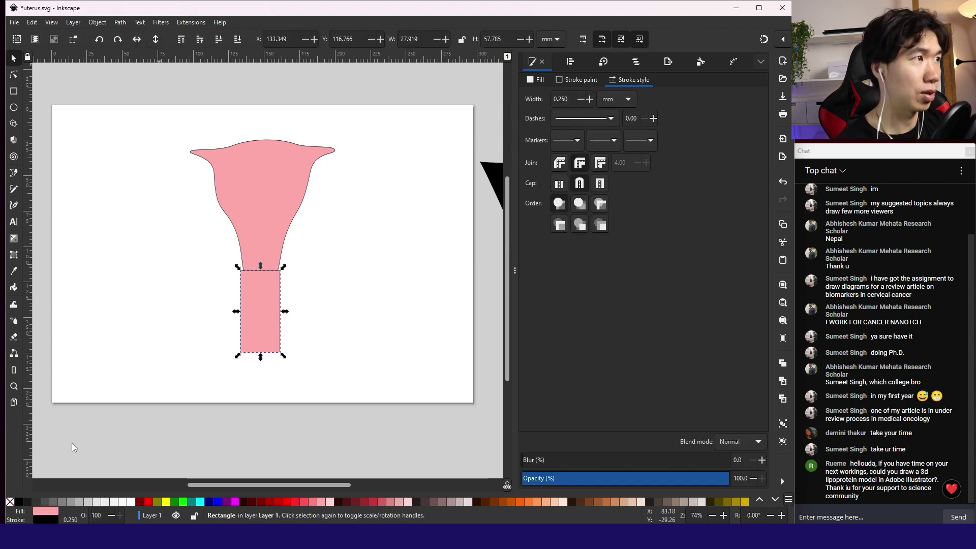
{"action": "key", "text": "End"}
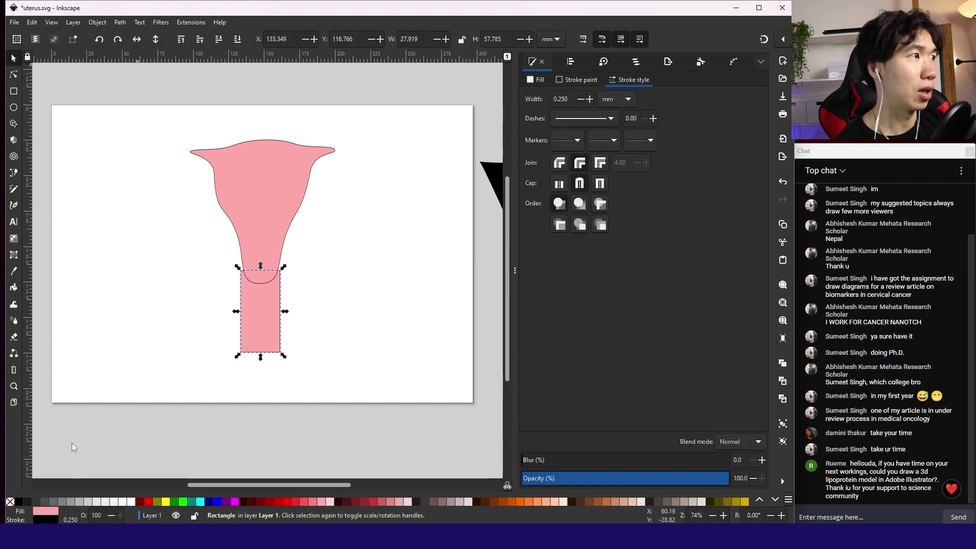
Convert the rectangle to a path, make its two upper nodes smooth, and pull their lower handles in close to the sides.
{"action": "key", "text": "alt+p"}
{"action": "left_click", "coordinate": [121, 34]}
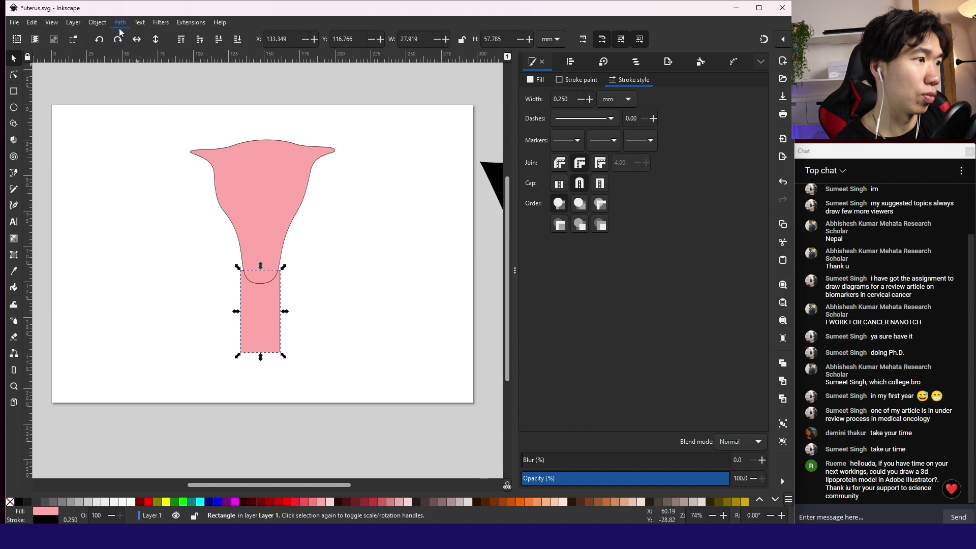
{"action": "key", "text": "n"}
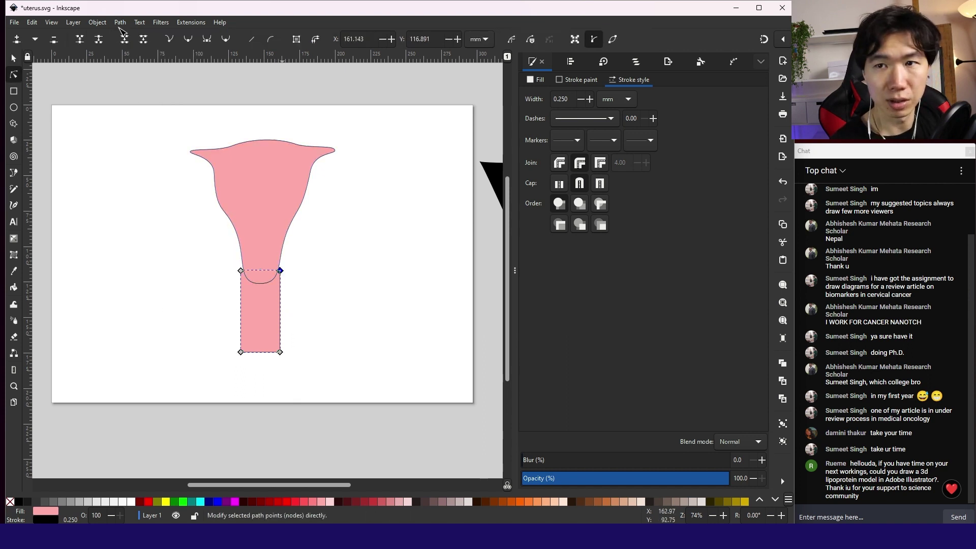
{"action": "left_click", "coordinate": [241, 271], "text": "shift"}
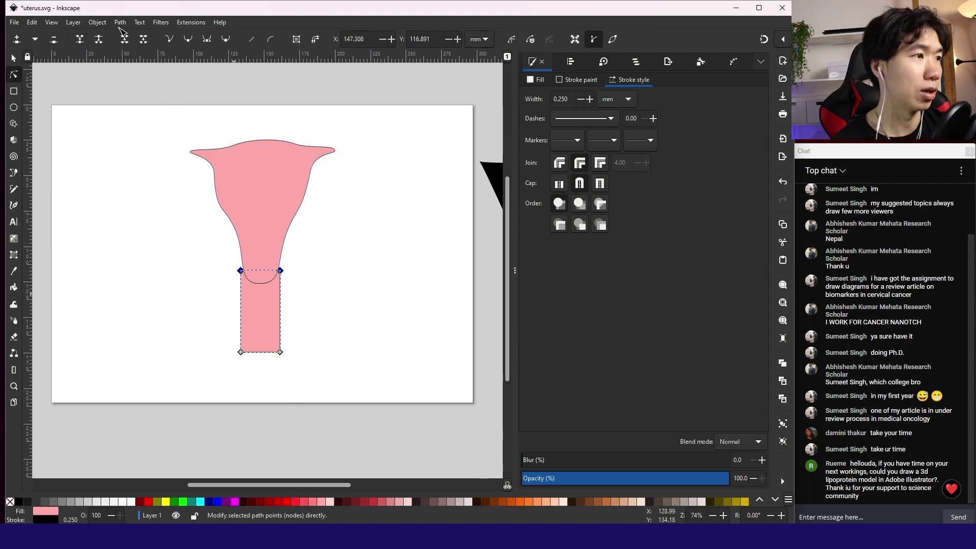
{"action": "key", "text": "shift+s"}
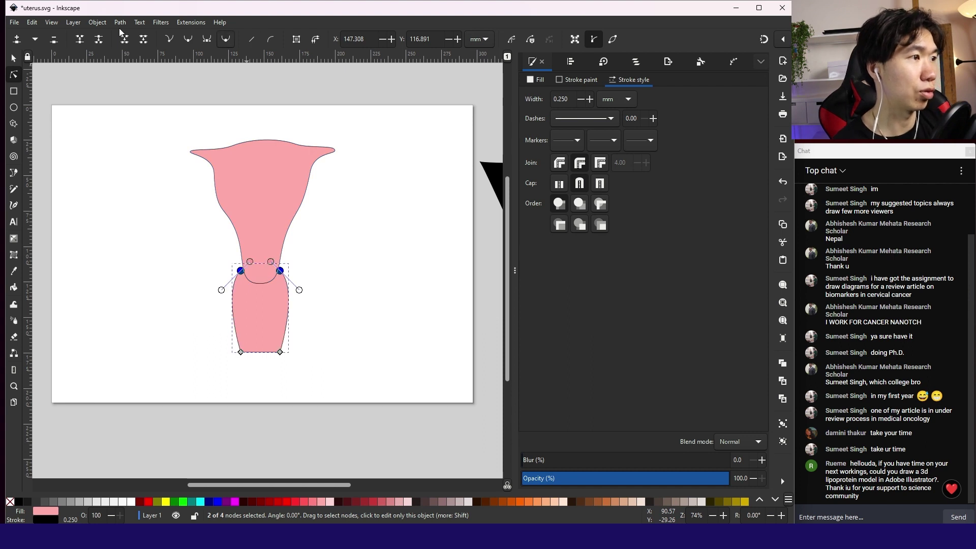
{"action": "left_click_drag", "start_coordinate": [221, 290], "coordinate": [237, 294]}
{"action": "left_click_drag", "start_coordinate": [300, 291], "coordinate": [283, 298]}
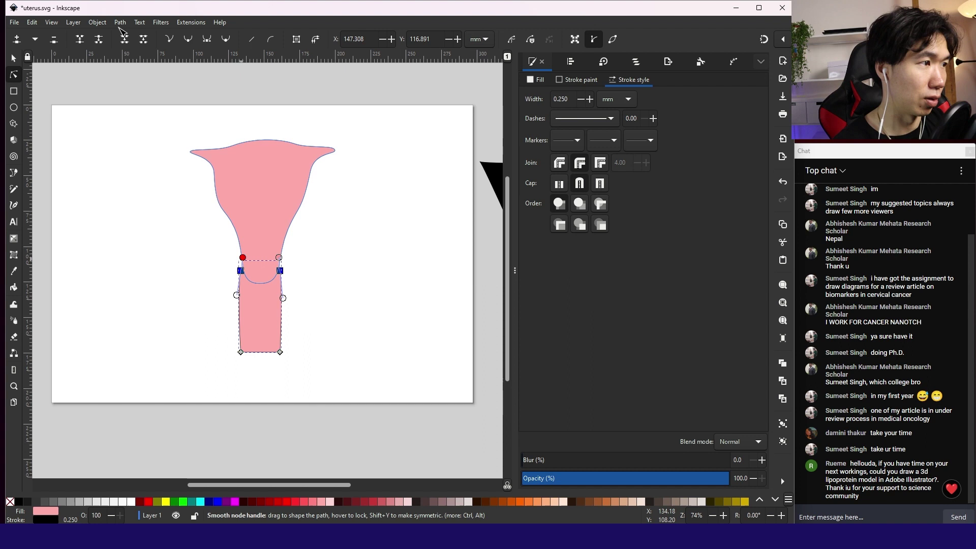
Widen the upper end of the vaginal canal shape around the cervix and round off its bottom edge.
{"action": "left_click_drag", "start_coordinate": [241, 270], "coordinate": [287, 299]}
{"action": "key", "text": "ctrl+z"}
{"action": "left_click", "coordinate": [240, 270]}
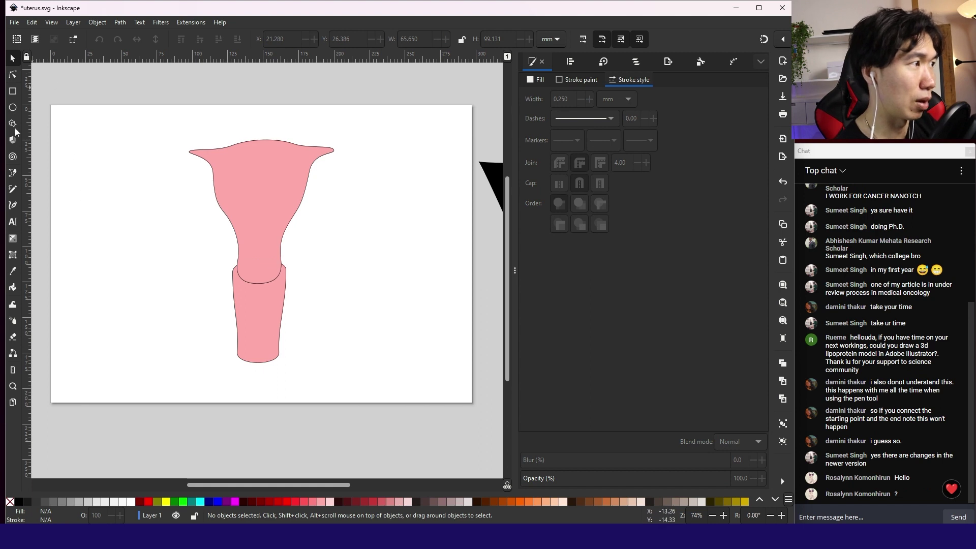
Draw an open curved path with the Pen tool from the left tube stub outward, bending down and back inward.
{"action": "left_click", "coordinate": [12, 174]}
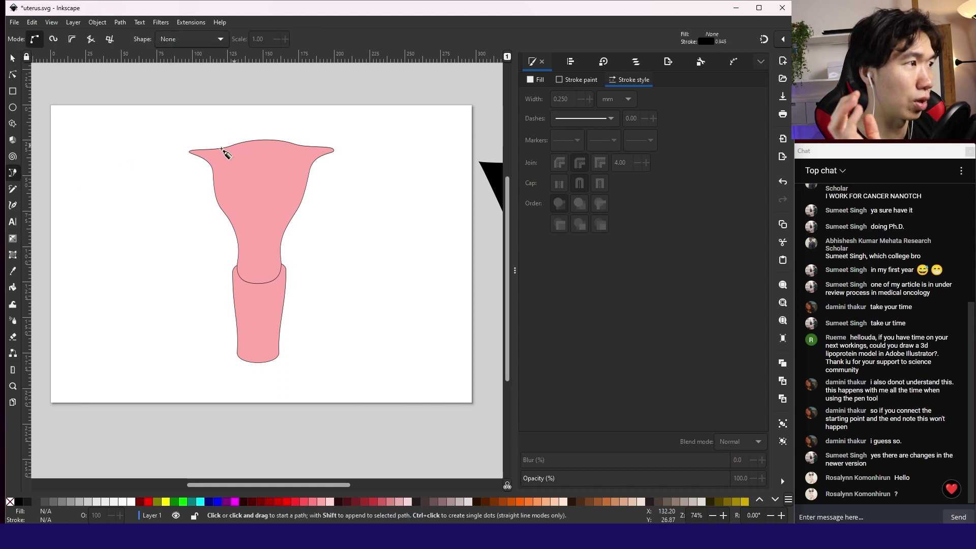
{"action": "left_click", "coordinate": [196, 154]}
{"action": "left_click_drag", "start_coordinate": [168, 148], "coordinate": [145, 151]}
{"action": "left_click_drag", "start_coordinate": [126, 158], "coordinate": [128, 163]}
{"action": "left_click_drag", "start_coordinate": [127, 183], "coordinate": [116, 200]}
{"action": "left_click_drag", "start_coordinate": [145, 208], "coordinate": [160, 205]}
{"action": "key", "text": "Return"}
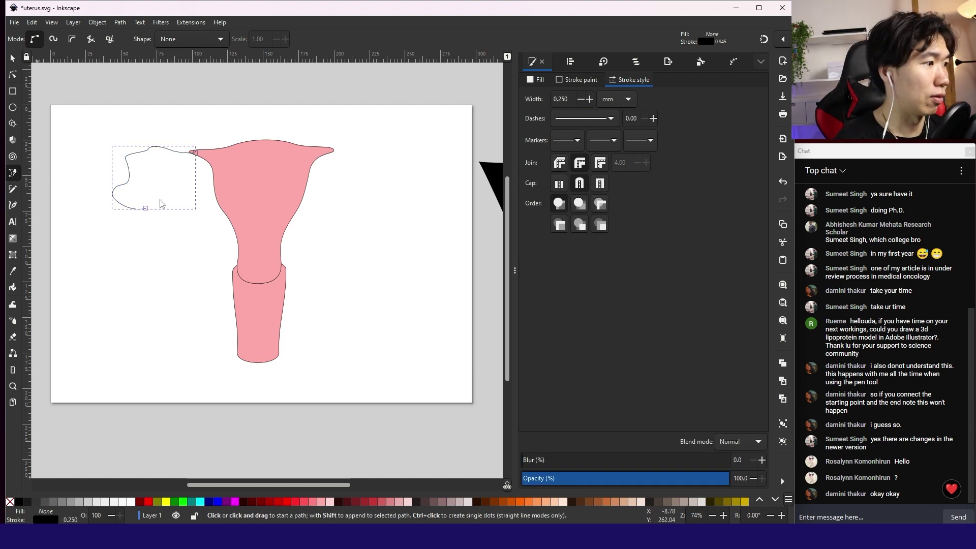
Thicken the open curved tube path on the left of the uterus to a 6 mm stroke width.
{"action": "right_click", "coordinate": [70, 519]}
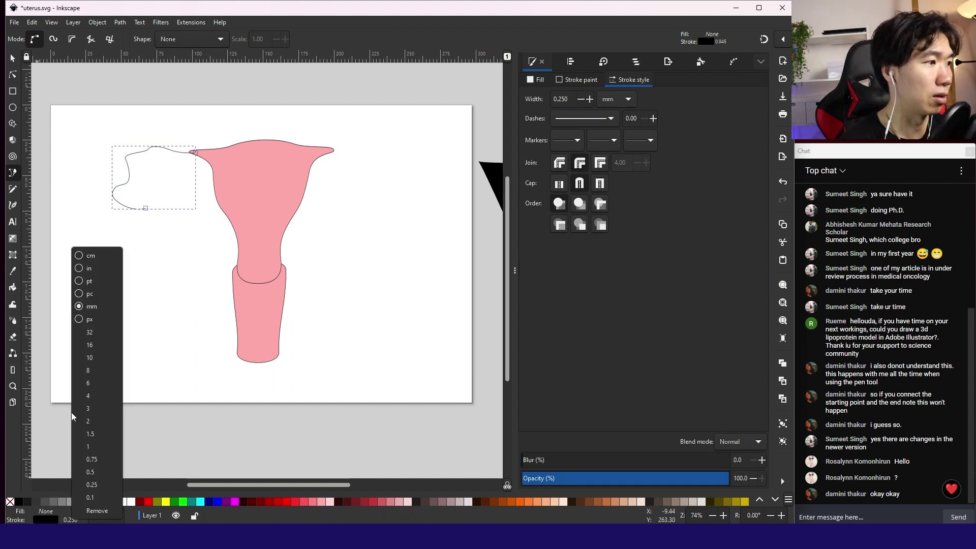
{"action": "left_click", "coordinate": [88, 397]}
{"action": "right_click", "coordinate": [70, 518]}
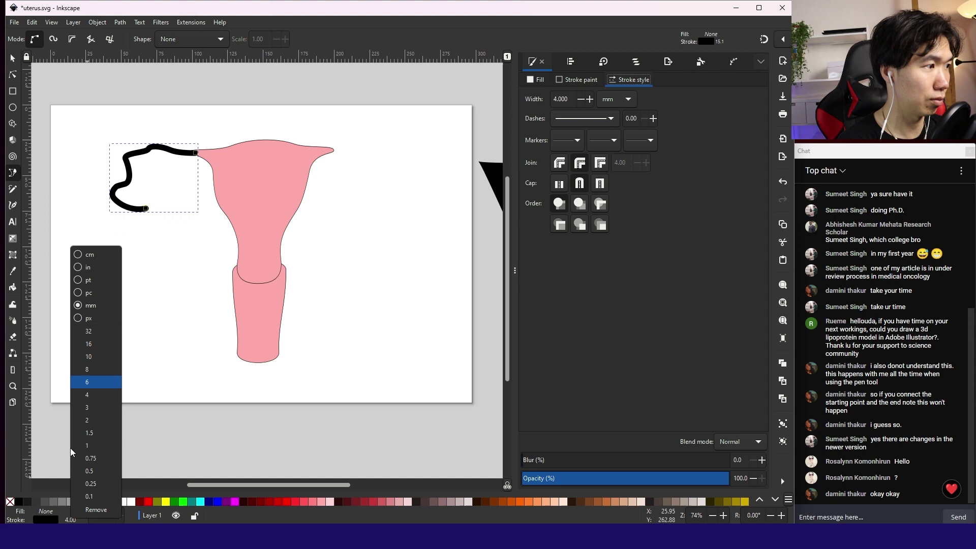
{"action": "key", "text": "Up"}
{"action": "key", "text": "Return"}
{"action": "right_click", "coordinate": [71, 519]}
{"action": "left_click", "coordinate": [87, 386]}
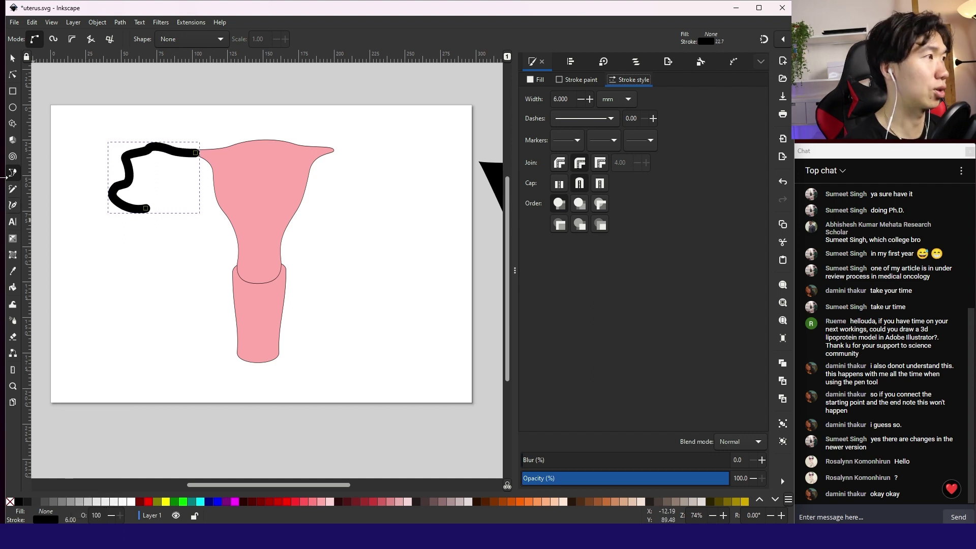
Move the tube path's inner end further into the uterus and reshape its outer nodes into a tighter loop.
{"action": "left_click", "coordinate": [9, 76]}
{"action": "left_click", "coordinate": [196, 153]}
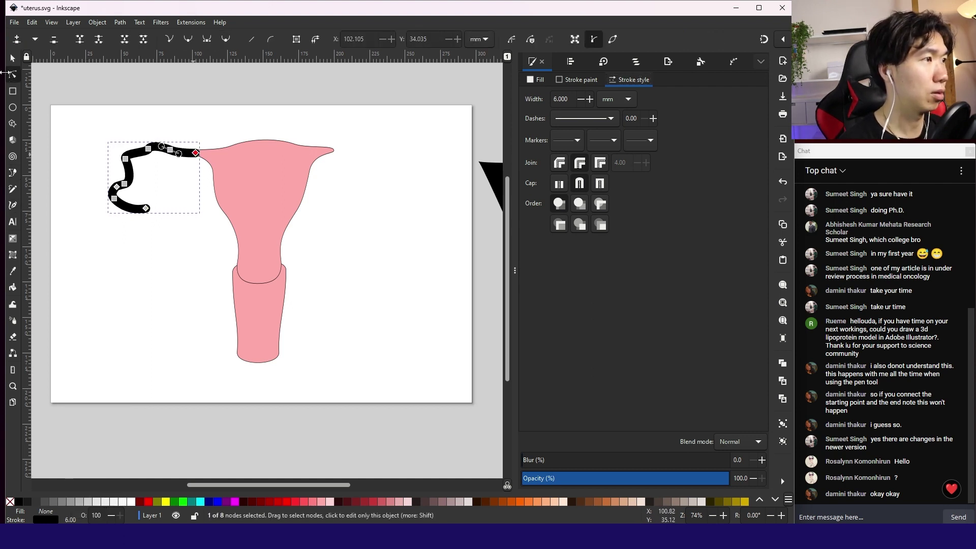
{"action": "left_click_drag", "start_coordinate": [195, 153], "coordinate": [206, 153]}
{"action": "mouse_move", "coordinate": [146, 208]}
{"action": "left_mouse_down"}
{"action": "mouse_move", "coordinate": [154, 204]}
{"action": "mouse_move", "coordinate": [126, 218]}
{"action": "mouse_move", "coordinate": [103, 189]}
{"action": "left_mouse_up"}
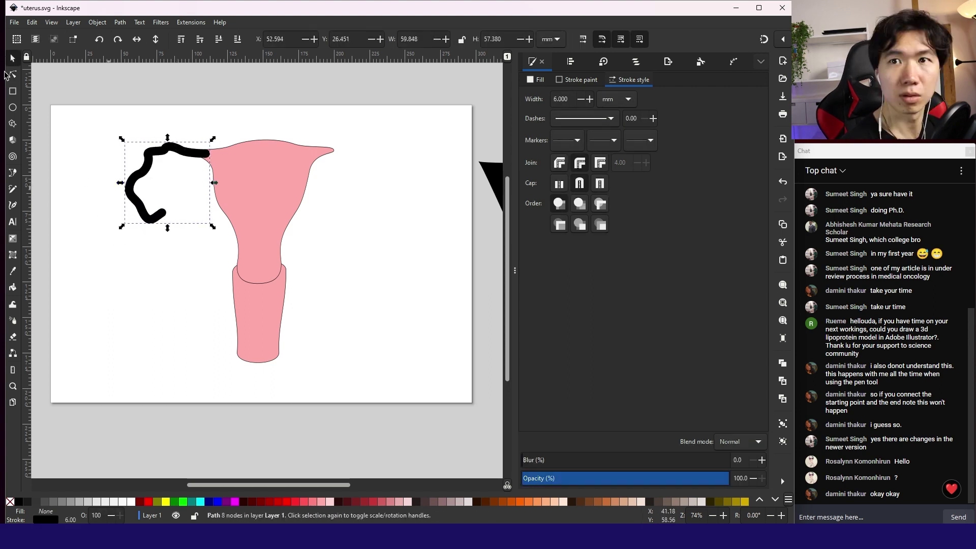
Colour the tube path's stroke the same pink as the uterus and place a spare copy outside the page.
{"action": "left_click", "coordinate": [321, 501], "text": "shift"}
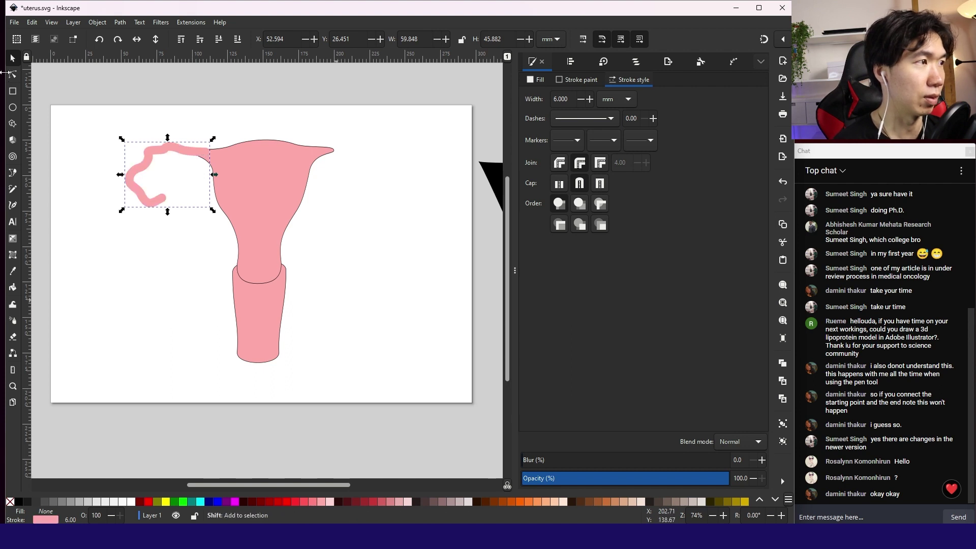
{"action": "key", "text": "Escape"}
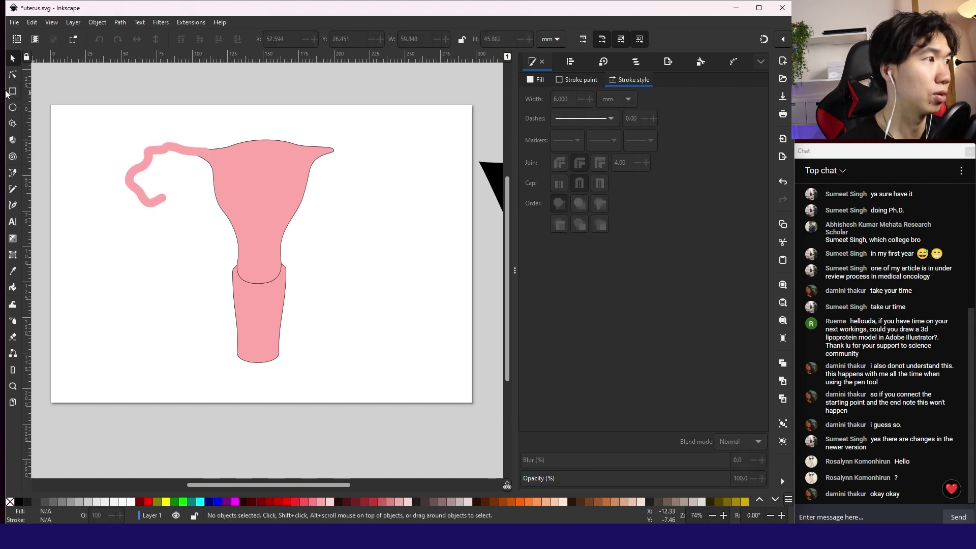
{"action": "key", "text": "ctrl+v"}
{"action": "mouse_move", "coordinate": [166, 110]}
{"action": "left_mouse_down"}
{"action": "mouse_move", "coordinate": [86, 85]}
{"action": "mouse_move", "coordinate": [159, 110]}
{"action": "mouse_move", "coordinate": [89, 100]}
{"action": "left_mouse_up"}
Convert the left tube's stroke to a path and edit its nodes to flare the free end.
{"action": "key", "text": "space"}
{"action": "left_click", "coordinate": [206, 176]}
{"action": "left_click", "coordinate": [121, 23]}
{"action": "key", "text": "Return"}
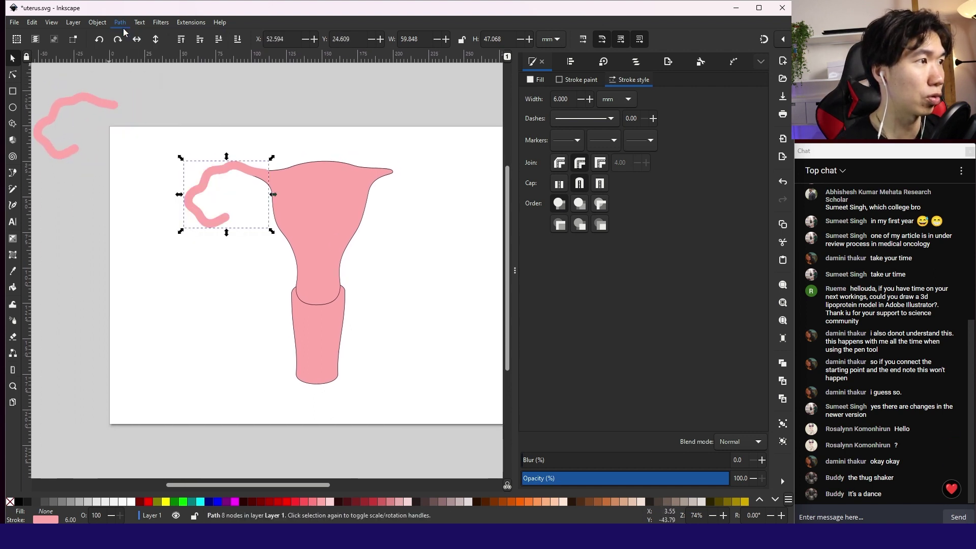
{"action": "key", "text": "n"}
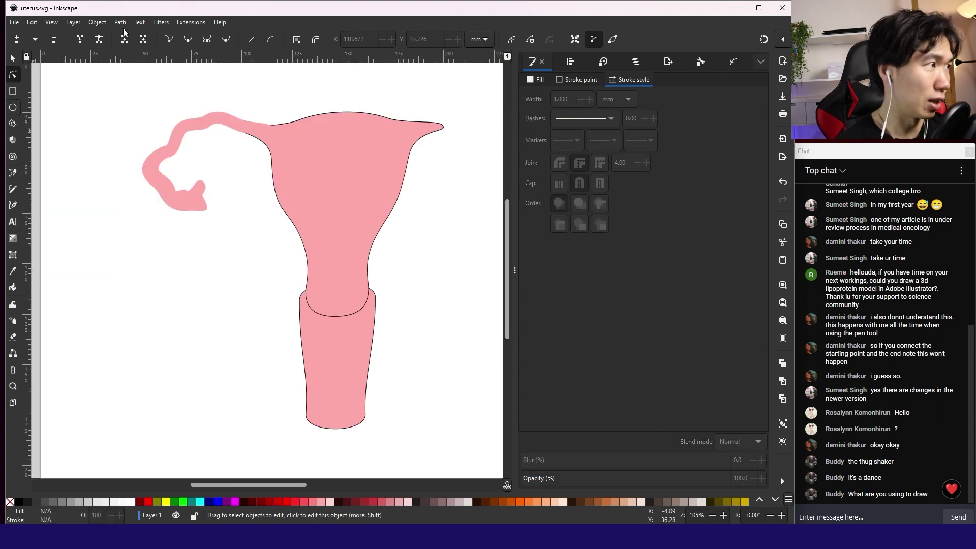
Draw an unfilled ellipse about 24 mm wide and 15 mm high below the left tube's flared end.
{"action": "key", "text": "e"}
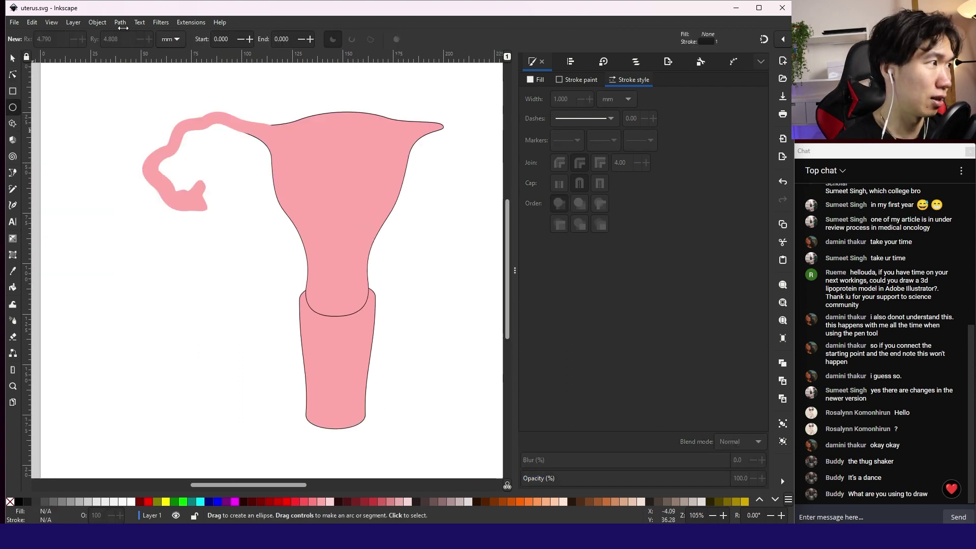
{"action": "left_click_drag", "start_coordinate": [142, 237], "coordinate": [199, 279]}
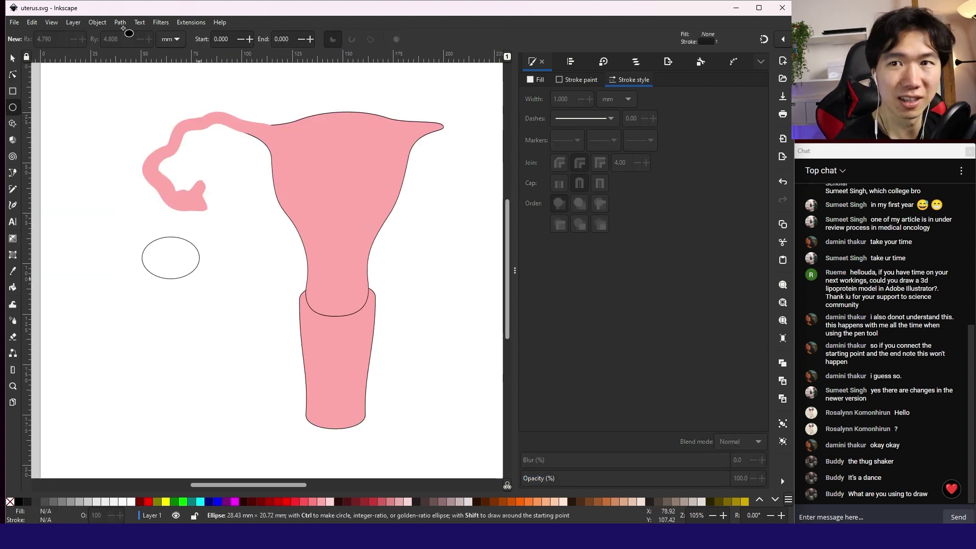
{"action": "mouse_move", "coordinate": [201, 235]}
{"action": "left_mouse_down"}
{"action": "mouse_move", "coordinate": [201, 250]}
{"action": "mouse_move", "coordinate": [224, 243]}
{"action": "left_mouse_up"}
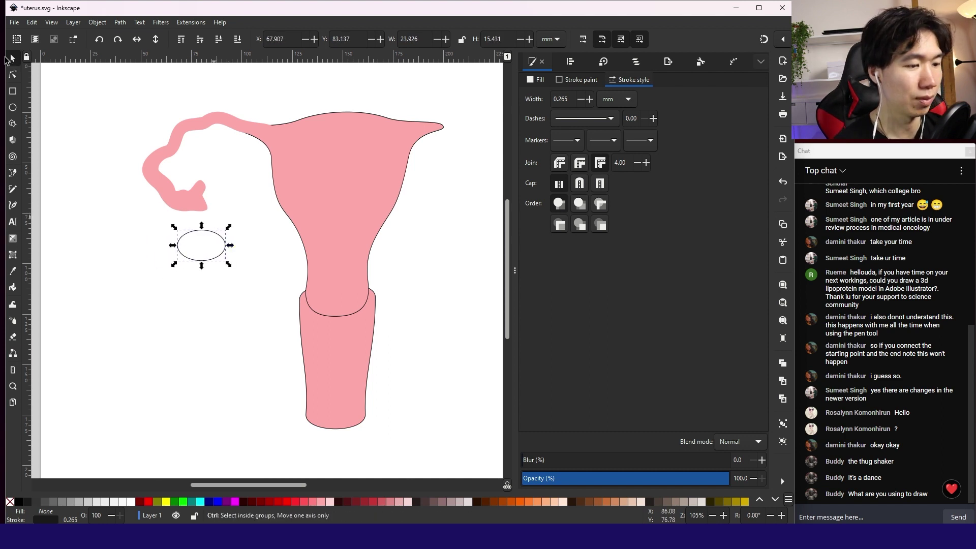
Convert the ellipse to a path, fit it as a tilted ovary behind the tube's flared end, and save the drawing.
{"action": "left_click", "coordinate": [97, 23]}
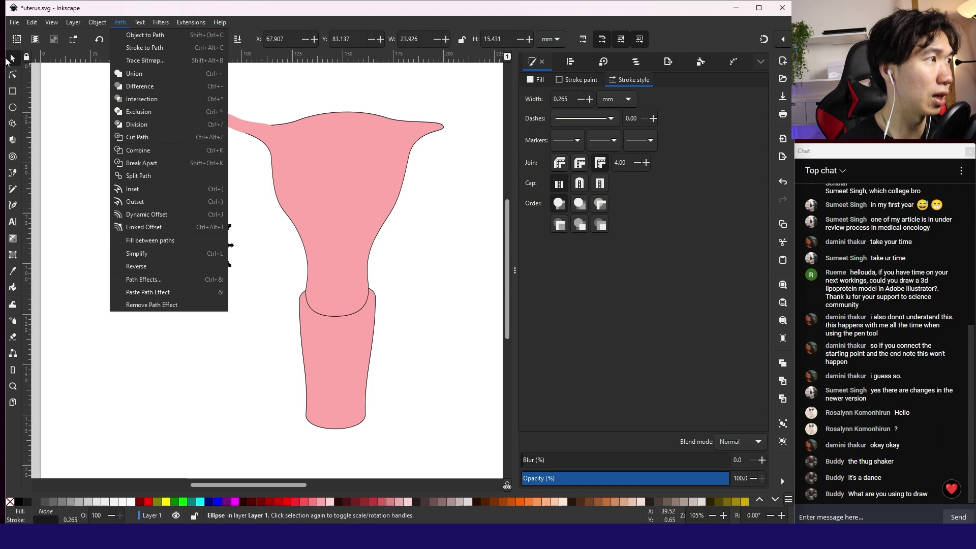
{"action": "left_click", "coordinate": [125, 32]}
{"action": "key", "text": "n"}
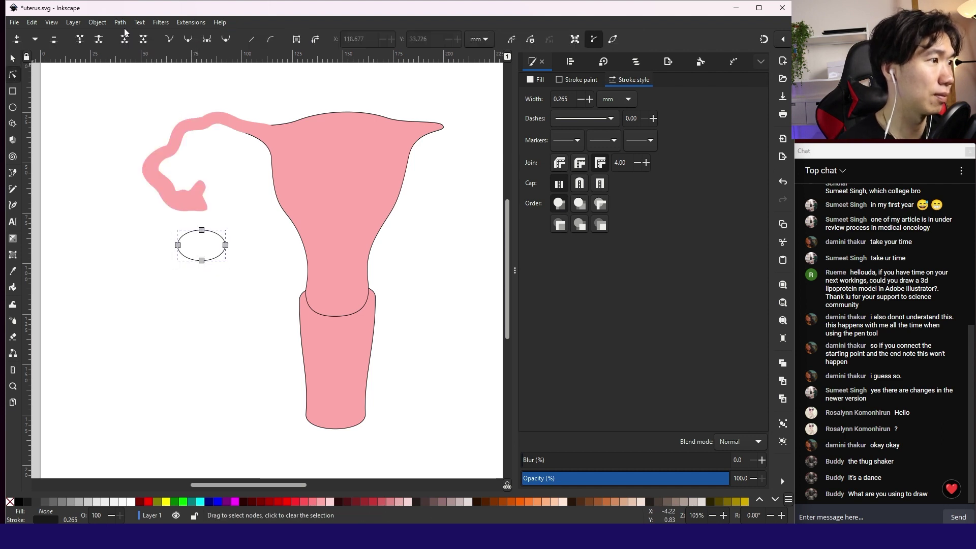
{"action": "left_click_drag", "start_coordinate": [200, 230], "coordinate": [244, 182]}
{"action": "key", "text": "s"}
{"action": "left_click", "coordinate": [244, 182]}
{"action": "mouse_move", "coordinate": [251, 173]}
{"action": "left_mouse_down"}
{"action": "mouse_move", "coordinate": [241, 163]}
{"action": "mouse_move", "coordinate": [248, 181]}
{"action": "left_mouse_up"}
{"action": "key", "text": "n"}
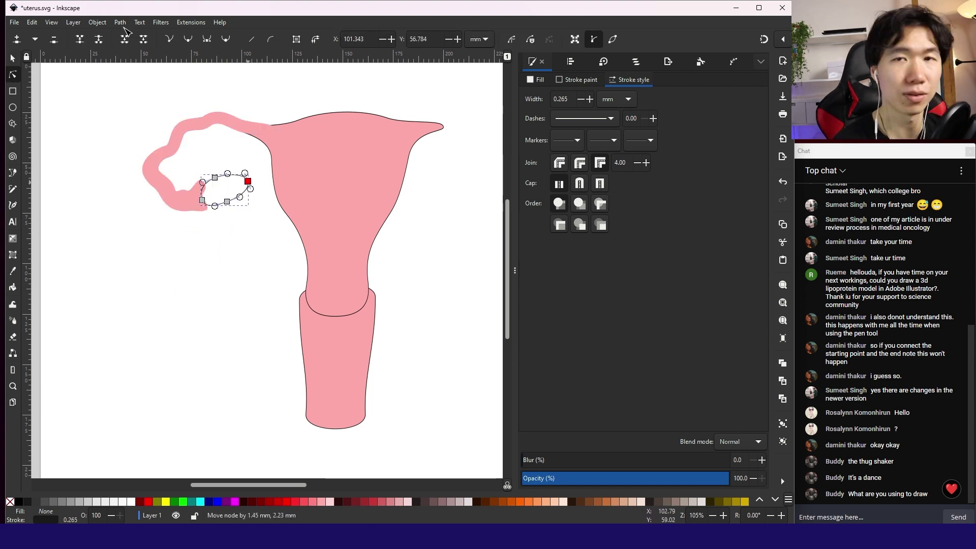
{"action": "key", "text": "Escape"}
{"action": "key", "text": "Escape"}
{"action": "key", "text": "ctrl+s"}
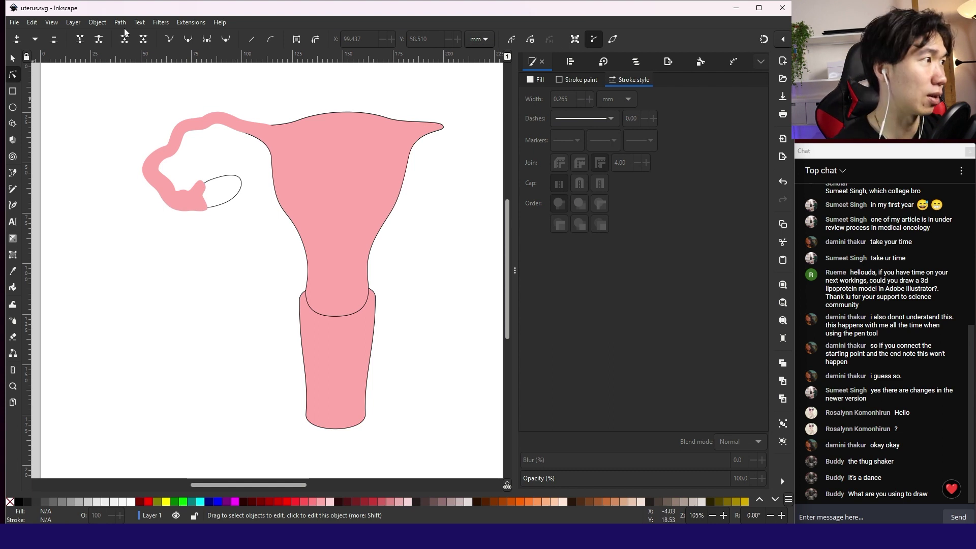
Draw a three-node curved path with the Pen tool from the ovary to the uterus, with a 2 mm stroke width.
{"action": "key", "text": "b"}
{"action": "left_click", "coordinate": [239, 177]}
{"action": "left_click_drag", "start_coordinate": [250, 159], "coordinate": [272, 144]}
{"action": "key", "text": "Return"}
{"action": "key", "text": "s"}
{"action": "right_click", "coordinate": [71, 520]}
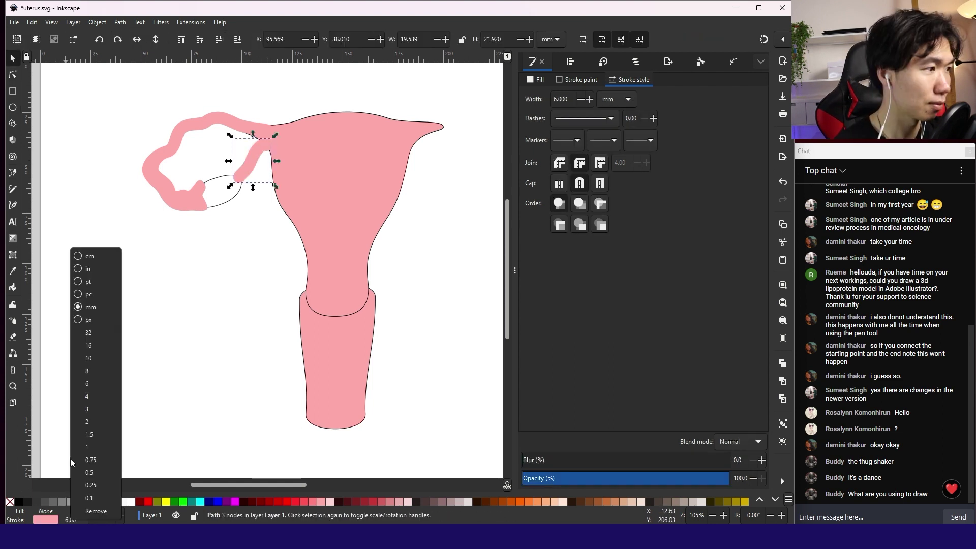
{"action": "left_click", "coordinate": [84, 422]}
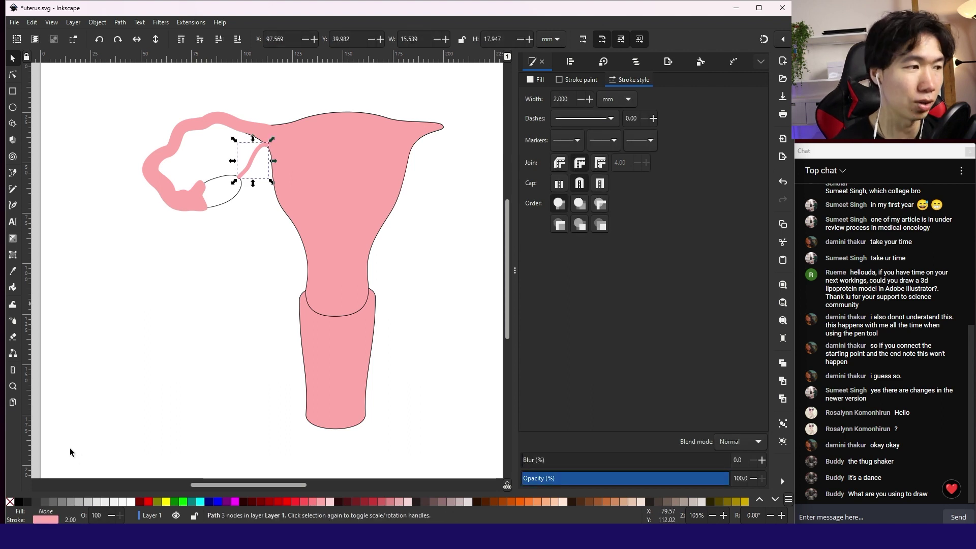
Convert the ligament's stroke to a path and give it a 0.25 mm black outline.
{"action": "key", "text": "alt+p"}
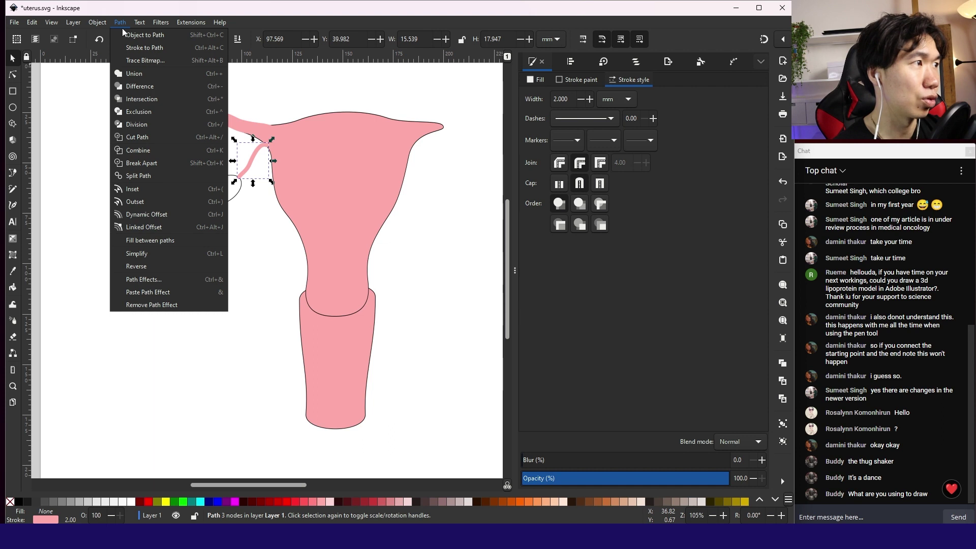
{"action": "key", "text": "ctrl+alt+c"}
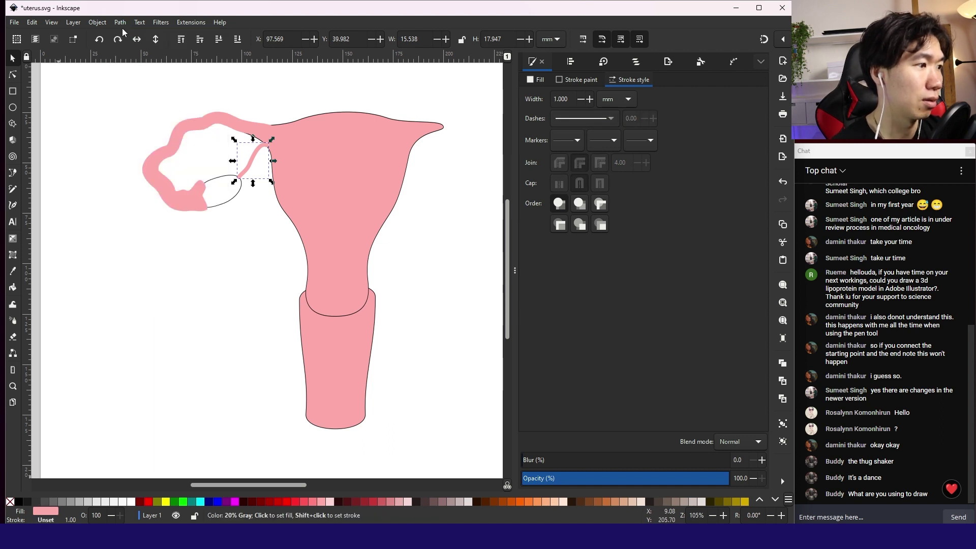
{"action": "left_click", "coordinate": [19, 502], "text": "shift"}
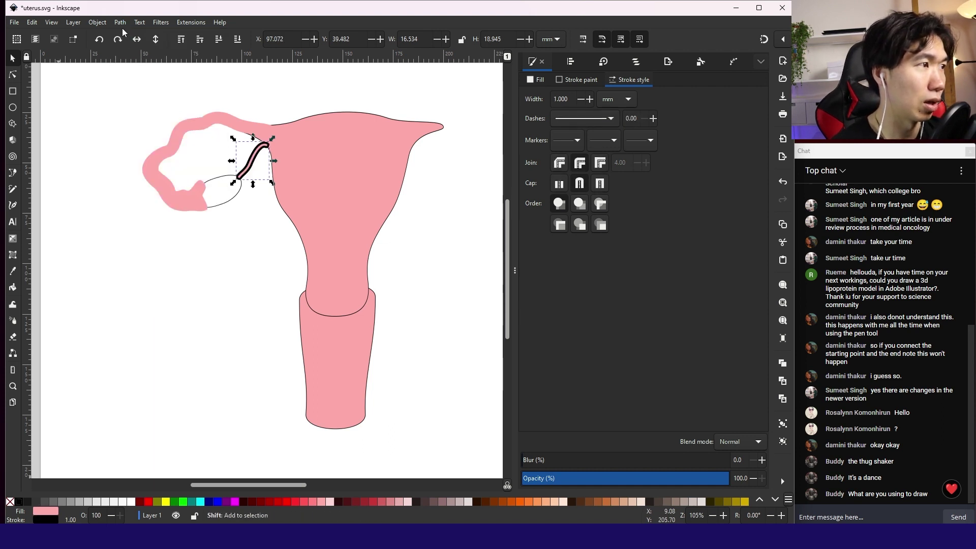
{"action": "right_click", "coordinate": [68, 513]}
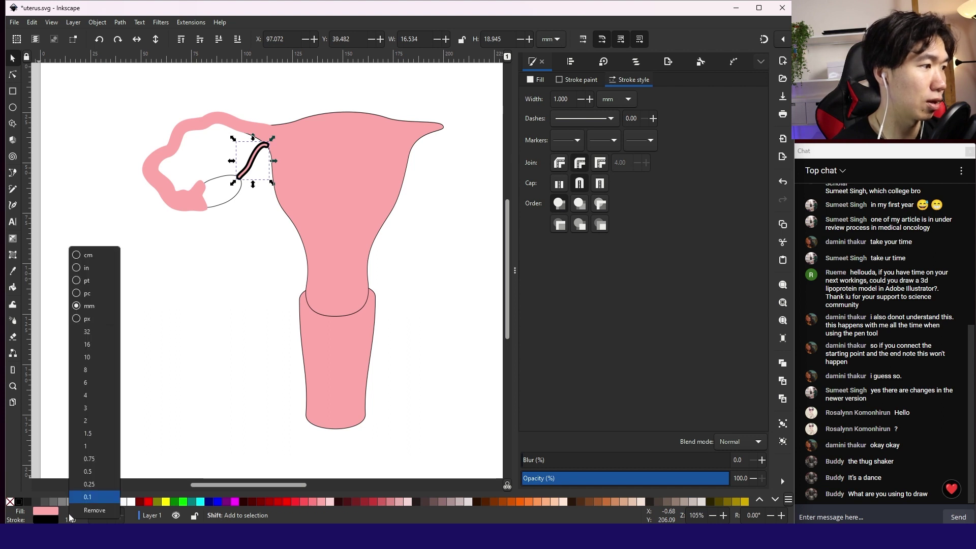
{"action": "left_click", "coordinate": [68, 501]}
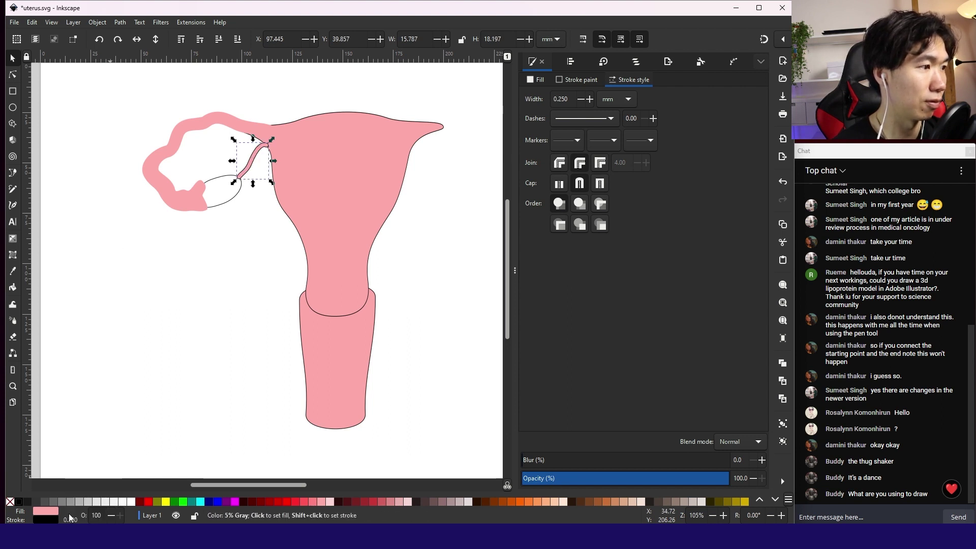
Fill the ligament shape with 5% Gray, keep its outline black, and save the drawing.
{"action": "left_click", "coordinate": [114, 501], "text": "shift"}
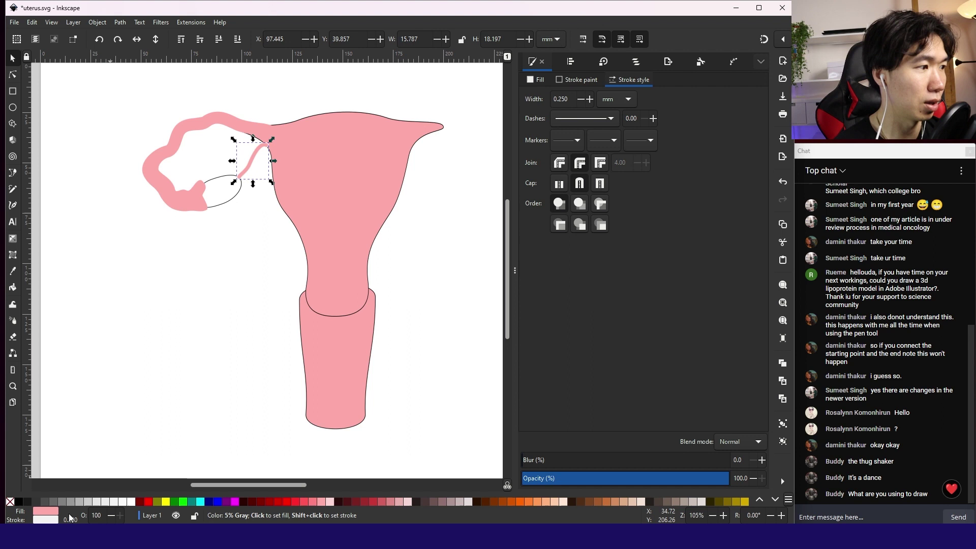
{"action": "left_click", "coordinate": [19, 502], "text": "shift"}
{"action": "left_click", "coordinate": [113, 502]}
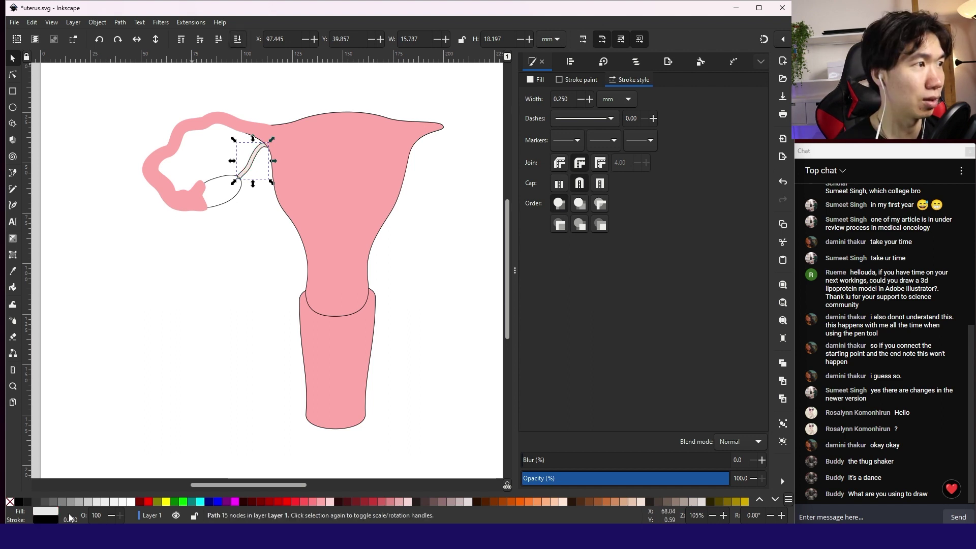
{"action": "left_click", "coordinate": [255, 219]}
{"action": "key", "text": "ctrl+s"}
Edit the ligament's nodes so that both ends widen where they meet the uterus and the ovary.
{"action": "scroll", "coordinate": [255, 220], "scroll_direction": "up", "scroll_amount": 3}
{"action": "key", "text": "n"}
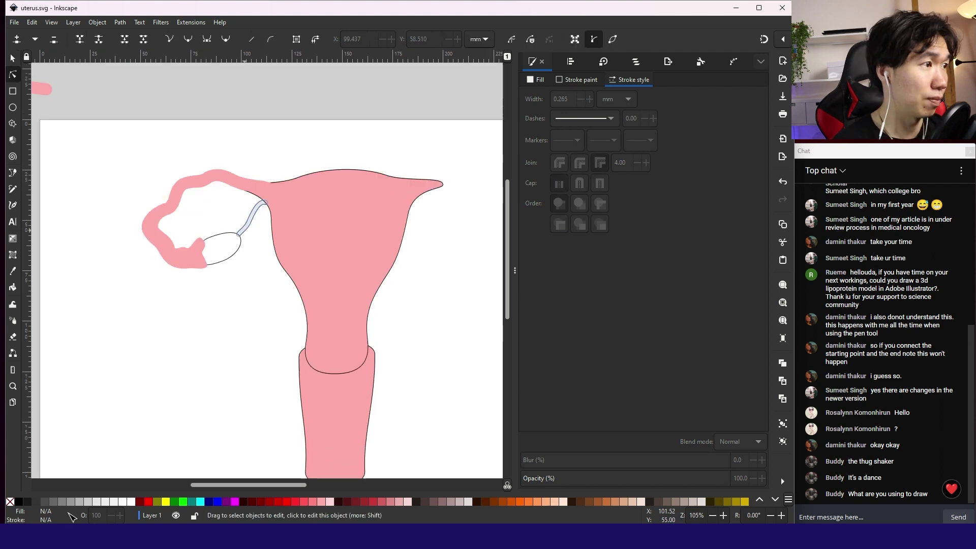
{"action": "left_click", "coordinate": [252, 215]}
{"action": "scroll", "coordinate": [280, 256], "scroll_direction": "up", "scroll_amount": 1}
{"action": "scroll", "coordinate": [279, 275], "scroll_direction": "up", "scroll_amount": 3}
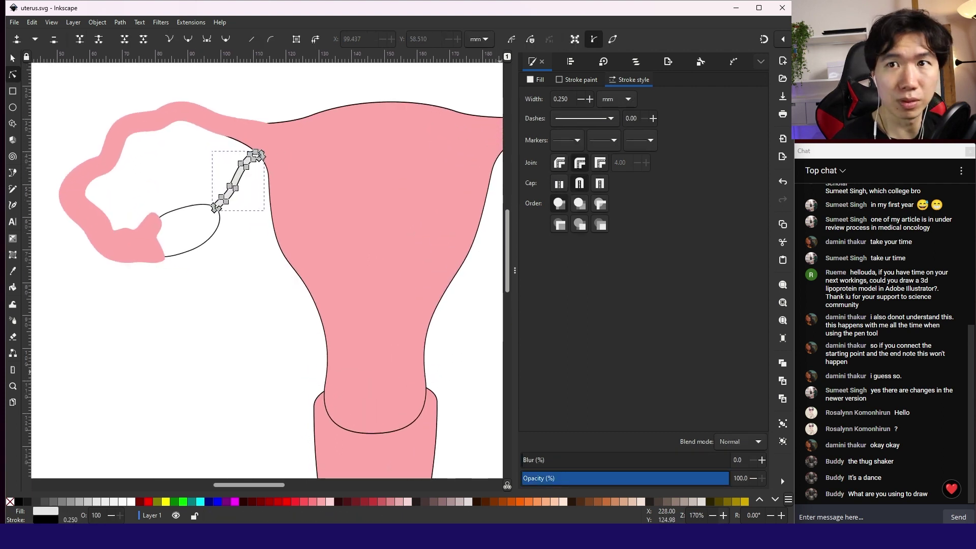
{"action": "left_click", "coordinate": [723, 515]}
{"action": "left_click", "coordinate": [723, 516]}
{"action": "left_click", "coordinate": [723, 516]}
{"action": "left_click", "coordinate": [231, 211]}
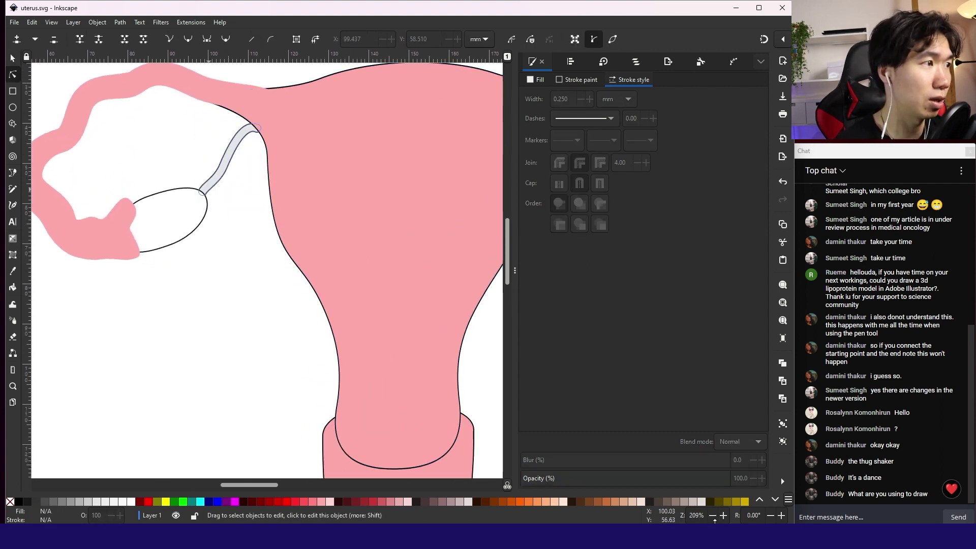
{"action": "left_click", "coordinate": [222, 170]}
{"action": "left_click_drag", "start_coordinate": [249, 123], "coordinate": [247, 116]}
{"action": "left_click_drag", "start_coordinate": [199, 190], "coordinate": [206, 204]}
{"action": "left_click", "coordinate": [227, 169]}
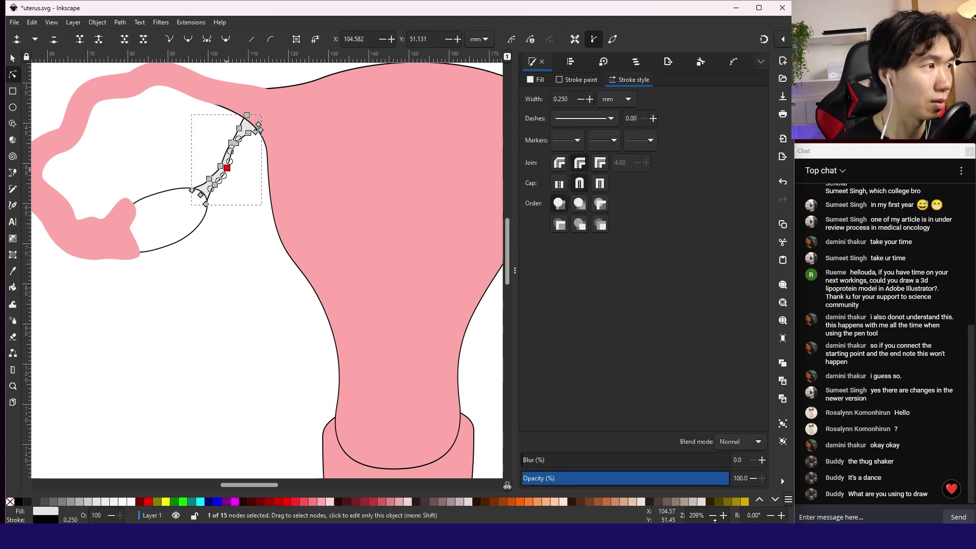
{"action": "left_click_drag", "start_coordinate": [227, 168], "coordinate": [224, 166]}
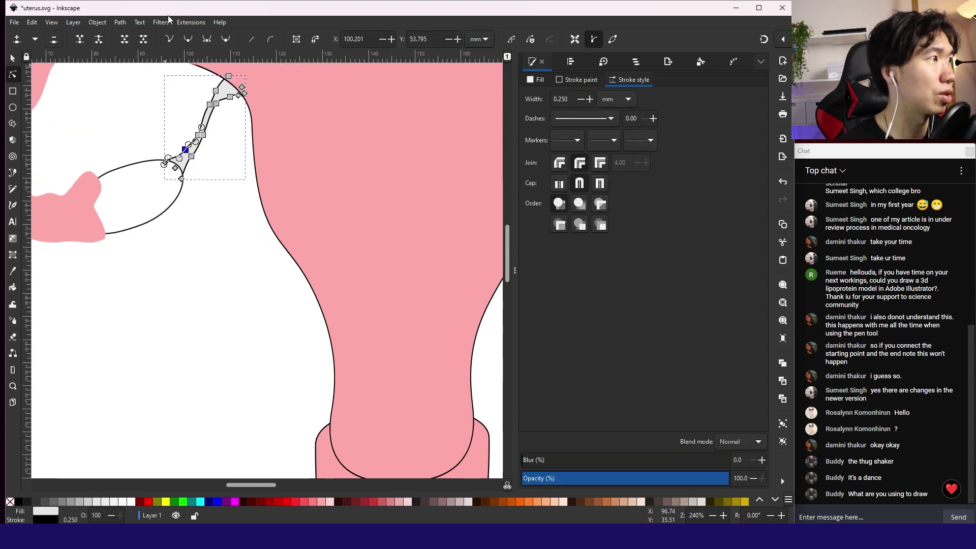
{"action": "key", "text": "Escape"}
Copy the left tube, ovary and ligament and mirror the copies onto the right side of the uterus.
{"action": "left_click", "coordinate": [201, 133]}
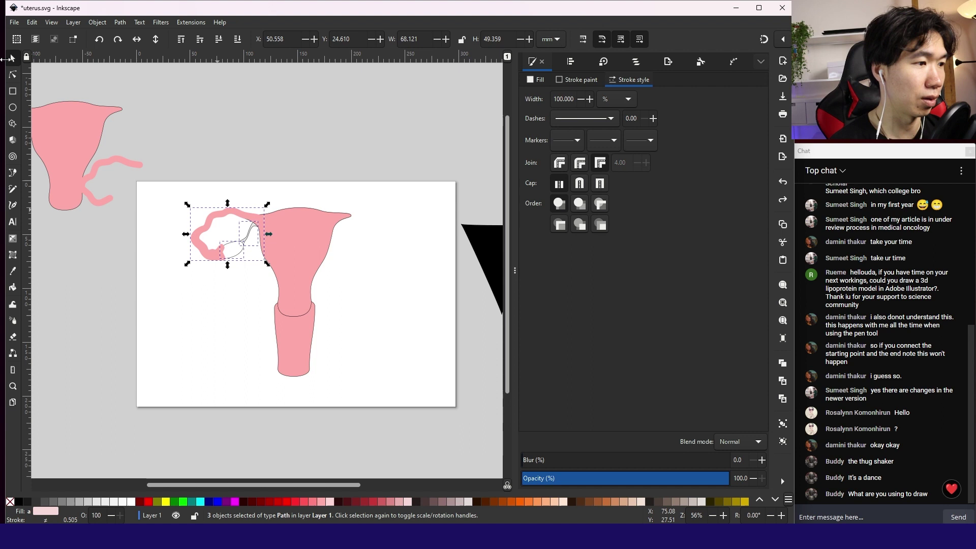
{"action": "key", "text": "ctrl+v"}
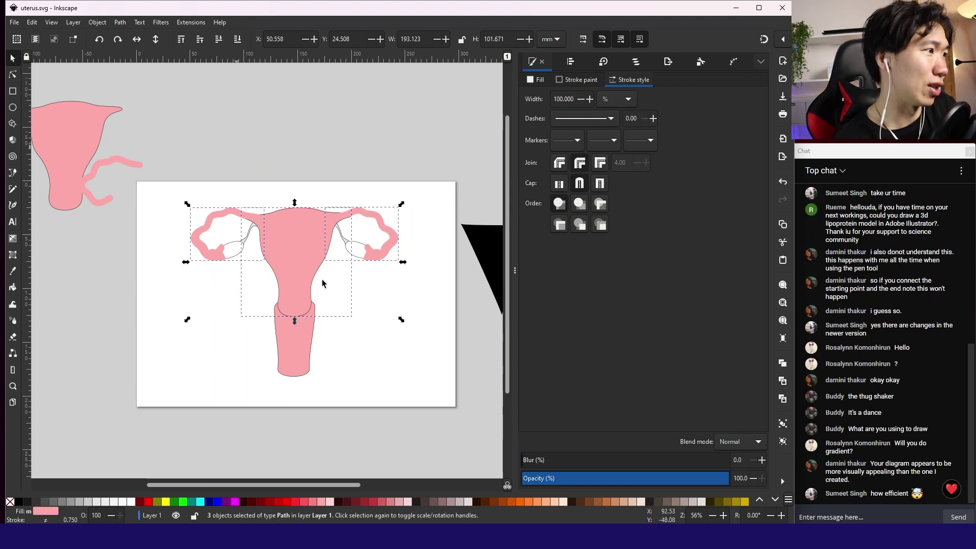
Unite both tubes with the uterus into one pink shape with a 0.25 mm black outline, and save the drawing.
{"action": "key", "text": "alt+p"}
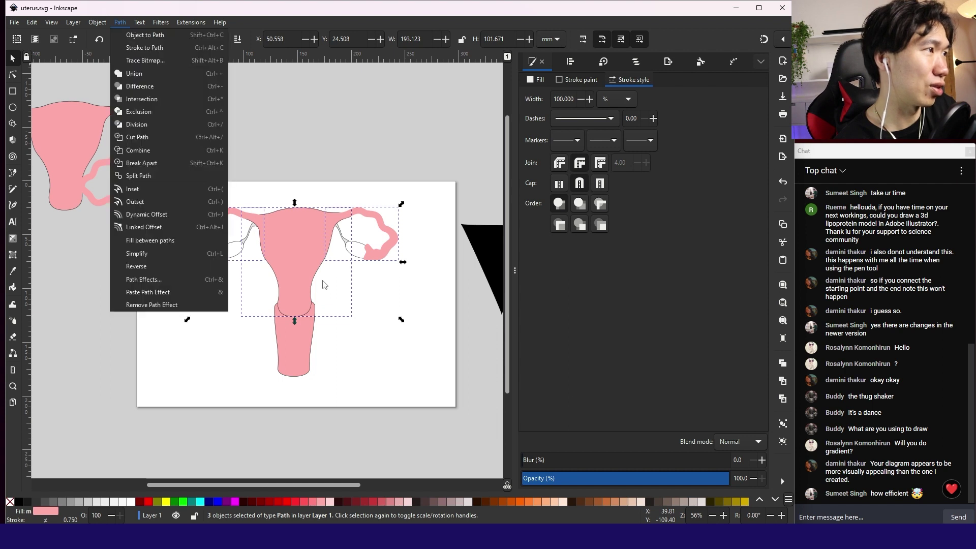
{"action": "left_click", "coordinate": [222, 75]}
{"action": "left_click", "coordinate": [227, 85]}
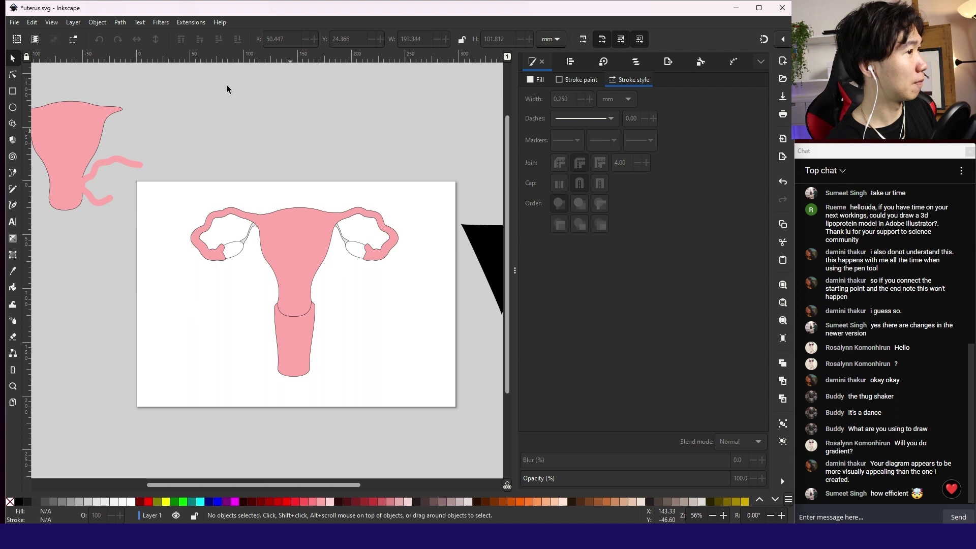
{"action": "key", "text": "ctrl+s"}
{"action": "key", "text": "b"}
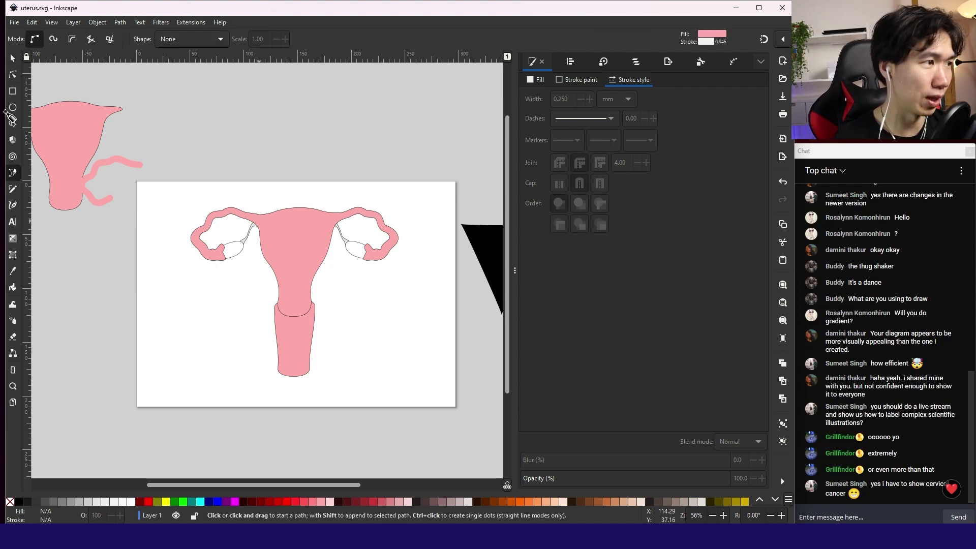
Draw a closed curved shape about 30 by 79 mm along the uterus's left inner wall, filled light pink without an outline.
{"action": "left_click", "coordinate": [258, 221]}
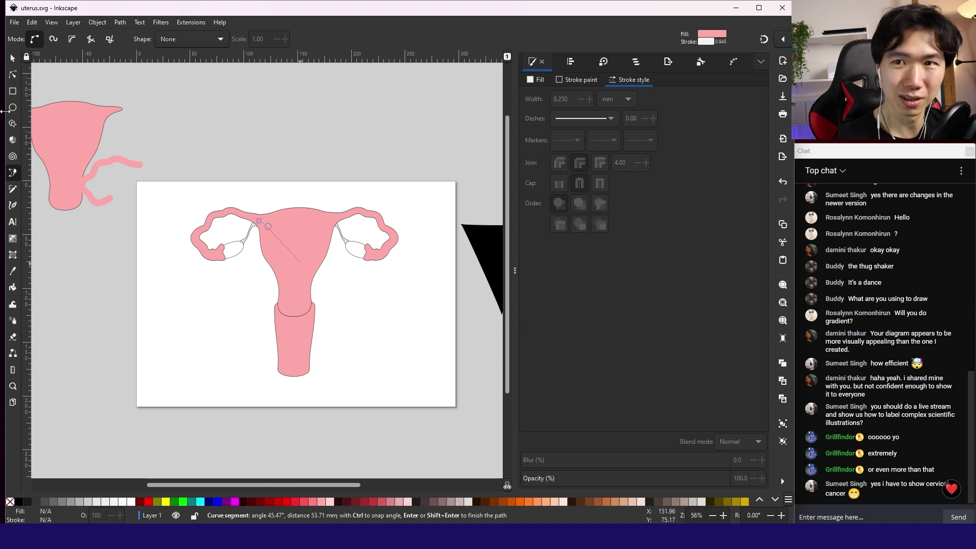
{"action": "left_click", "coordinate": [289, 300]}
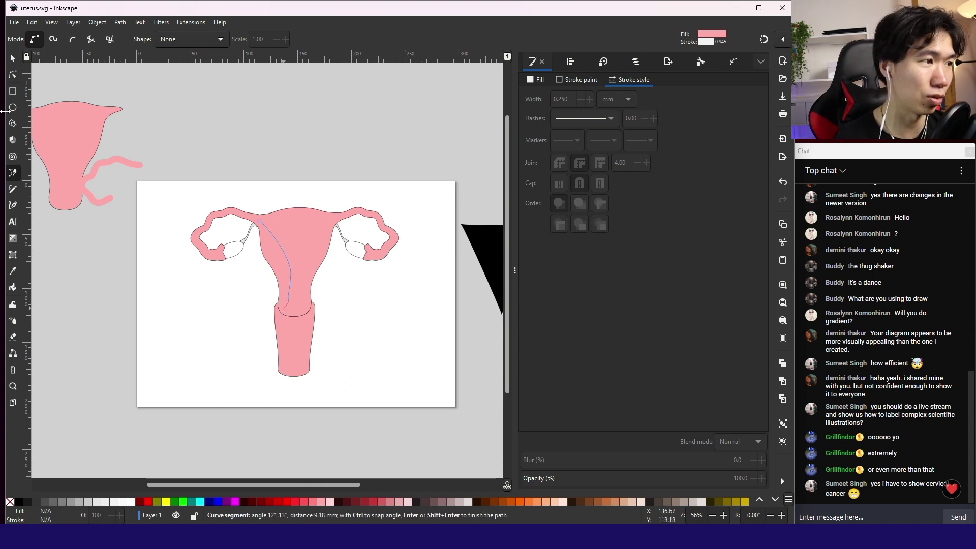
{"action": "left_click", "coordinate": [284, 283]}
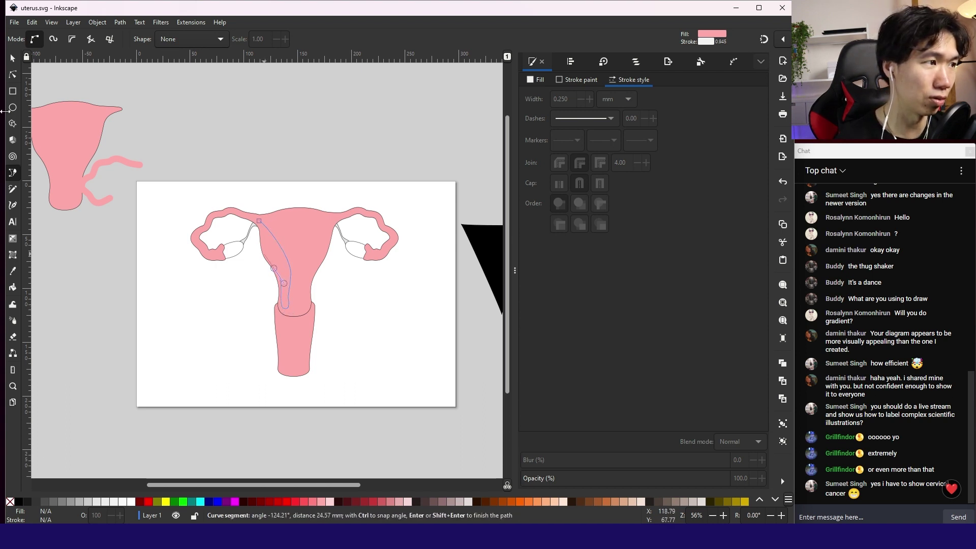
{"action": "left_click_drag", "start_coordinate": [258, 222], "coordinate": [257, 201]}
{"action": "key", "text": "s"}
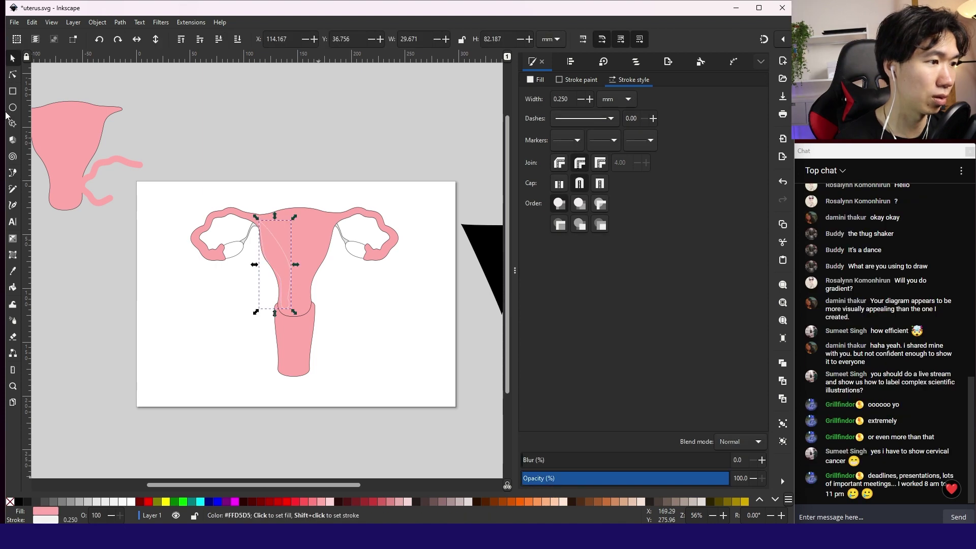
{"action": "key", "text": "n"}
{"action": "key", "text": "plus"}
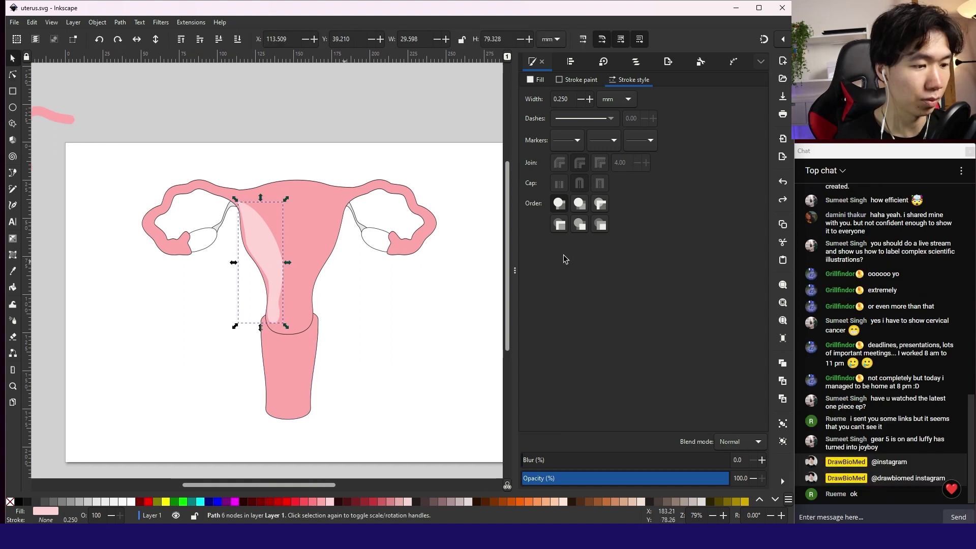
Copy the light pink wall shape, mirror the copy onto the uterus's right inner wall, and save the drawing.
{"action": "key", "text": "ctrl+c"}
{"action": "key", "text": "ctrl+v"}
{"action": "left_click_drag", "start_coordinate": [350, 251], "coordinate": [308, 255]}
{"action": "key", "text": "h"}
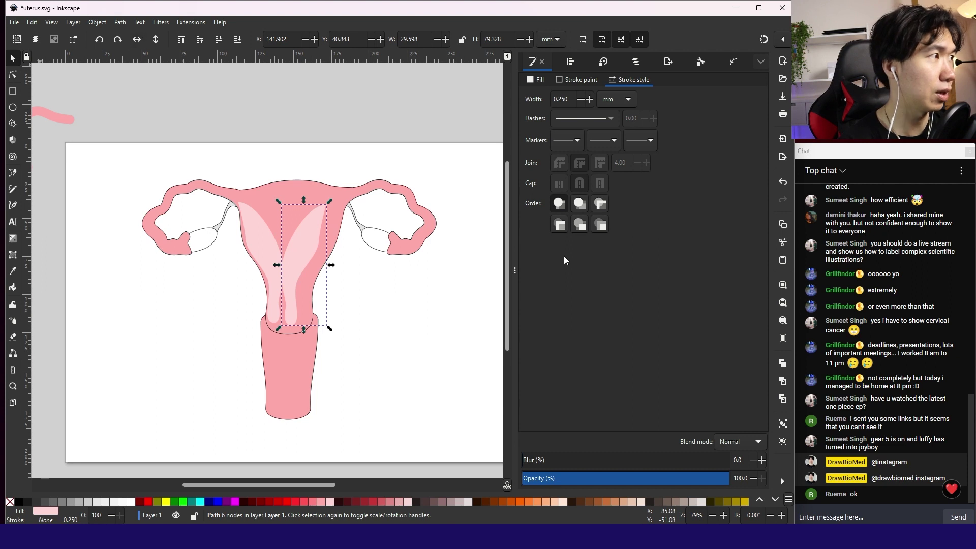
{"action": "left_click_drag", "start_coordinate": [316, 232], "coordinate": [330, 232]}
{"action": "key", "text": "ctrl+s"}
Draw a closed curved highlight in light pink across the top of the uterus, spanning between the two tube openings.
{"action": "left_click", "coordinate": [290, 239]}
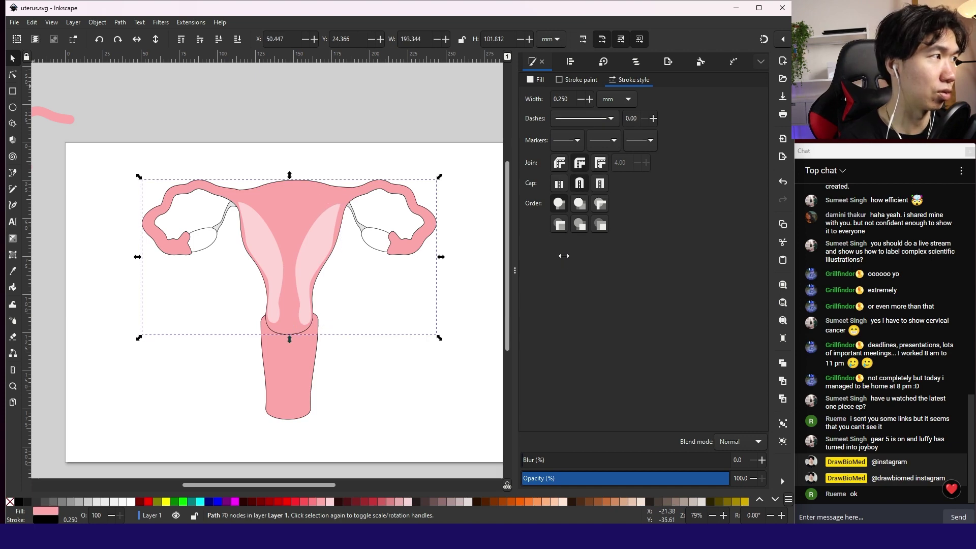
{"action": "left_click", "coordinate": [13, 173]}
{"action": "left_click", "coordinate": [242, 194]}
{"action": "mouse_move", "coordinate": [297, 183]}
{"action": "left_mouse_down"}
{"action": "mouse_move", "coordinate": [323, 184]}
{"action": "mouse_move", "coordinate": [264, 201]}
{"action": "left_mouse_up"}
{"action": "left_click", "coordinate": [348, 192]}
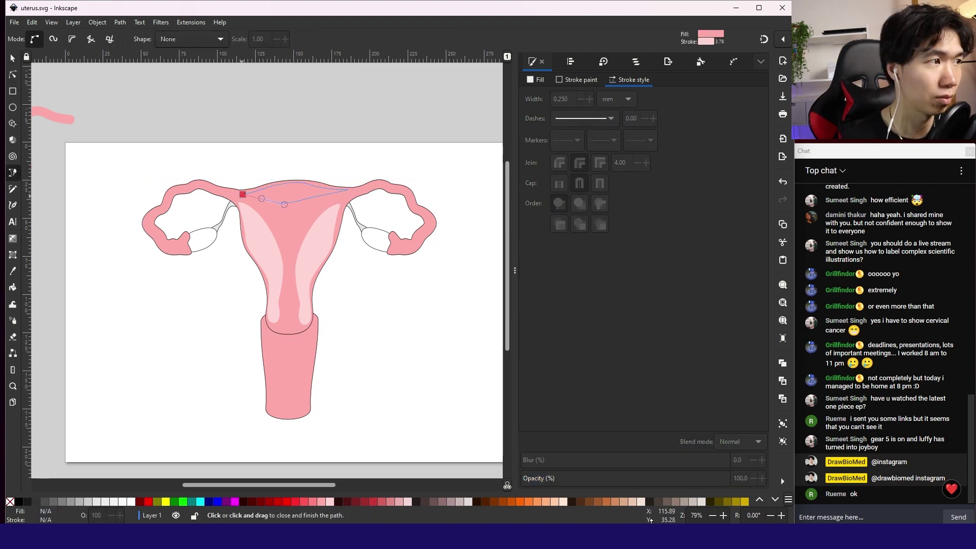
{"action": "left_click", "coordinate": [242, 194]}
{"action": "key", "text": "n"}
{"action": "key", "text": "Escape"}
{"action": "left_click", "coordinate": [299, 229]}
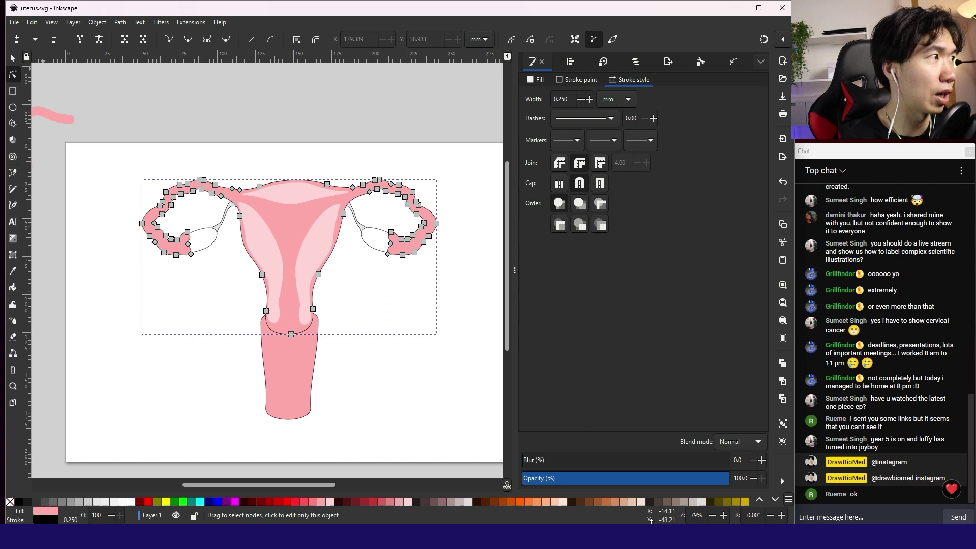
{"action": "key", "text": "s"}
{"action": "key", "text": "Escape"}
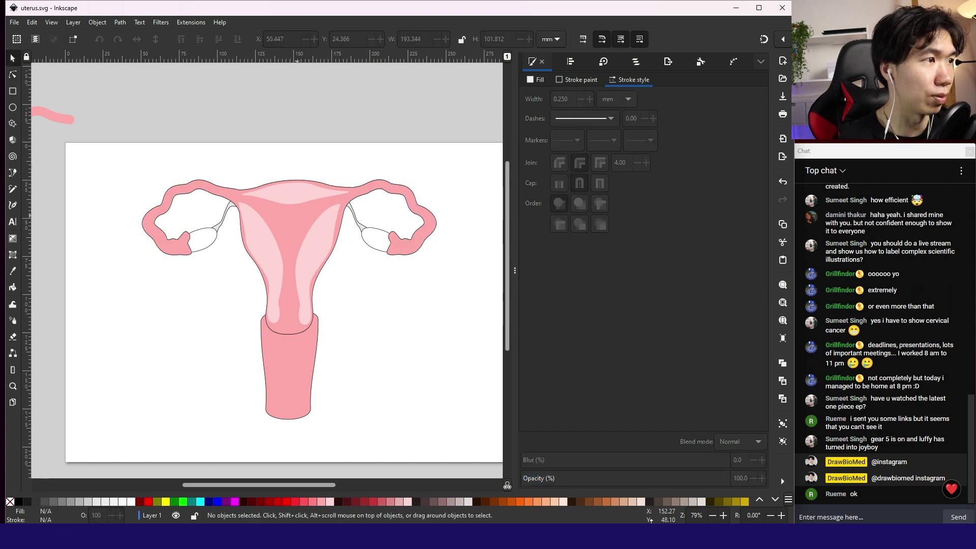
{"action": "left_click", "coordinate": [298, 215]}
{"action": "key", "text": "ctrl+z"}
{"action": "key", "text": "ctrl+minus"}
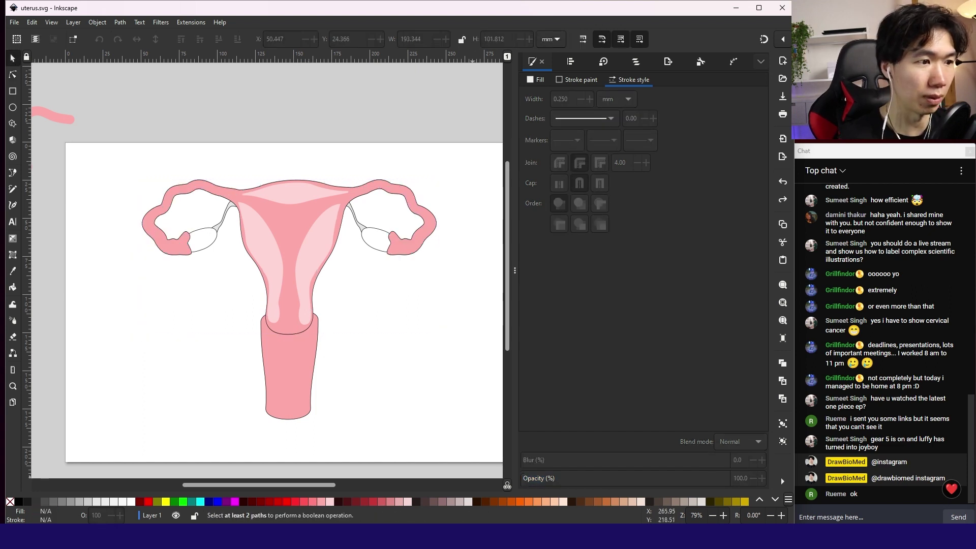
Duplicate the black triangle beside the page and place the copy in the uterus as the cavity between the wall shapes.
{"action": "scroll", "coordinate": [172, 312], "scroll_direction": "down", "scroll_amount": 2}
{"action": "left_click", "coordinate": [377, 284]}
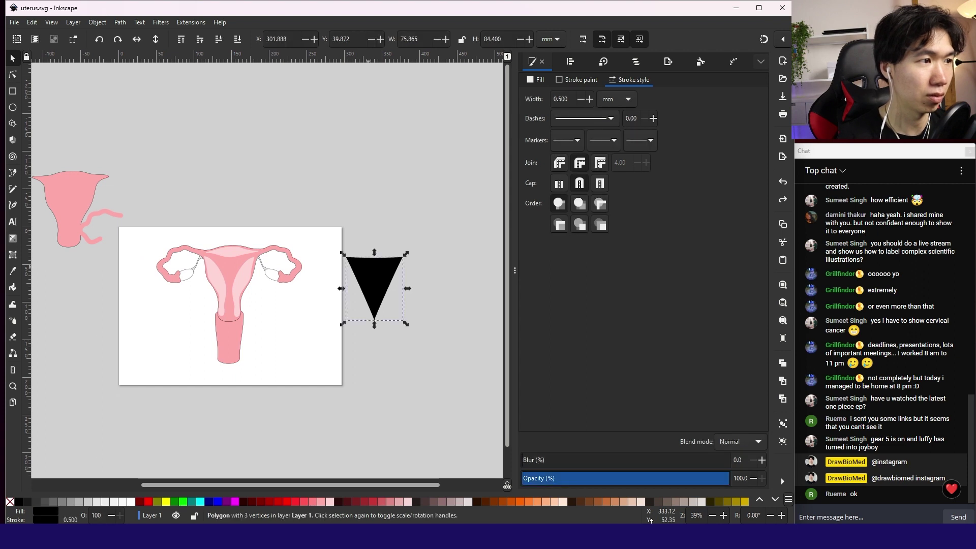
{"action": "key", "text": "ctrl+d"}
{"action": "left_click_drag", "start_coordinate": [374, 285], "coordinate": [237, 336]}
{"action": "scroll", "coordinate": [225, 278], "scroll_direction": "up", "scroll_amount": 2}
Give the cavity triangle a radial gradient that runs from red at the centre to pink at the outer edge.
{"action": "key", "text": "g"}
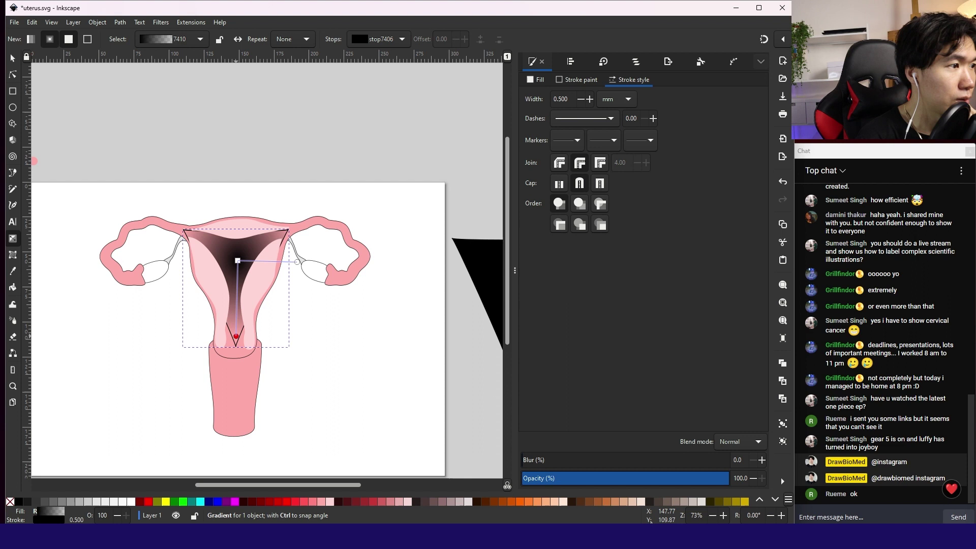
{"action": "left_click", "coordinate": [237, 261]}
{"action": "left_click", "coordinate": [304, 502]}
{"action": "left_click", "coordinate": [297, 261]}
{"action": "left_click", "coordinate": [321, 501]}
{"action": "key", "text": "s"}
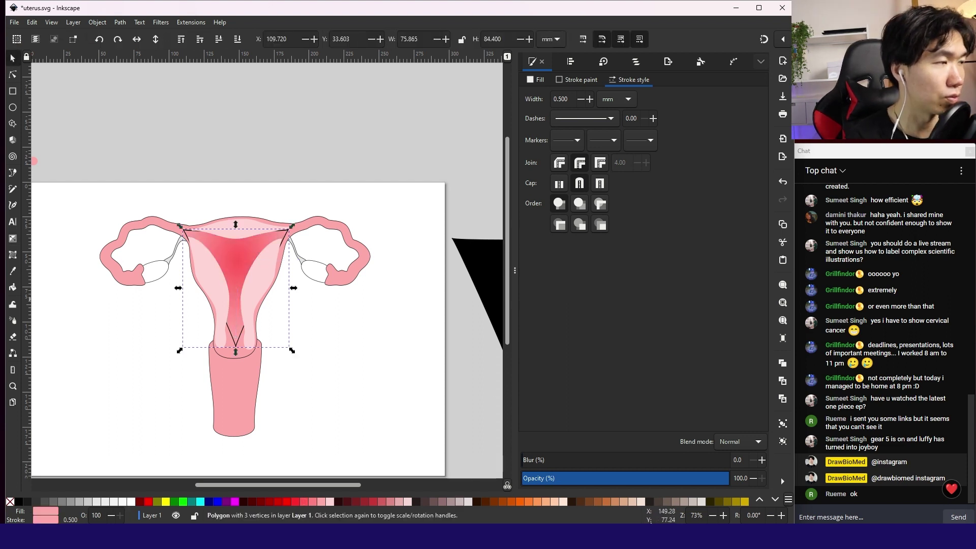
Remove the black outline from the cavity triangle.
{"action": "key", "text": "shift"}
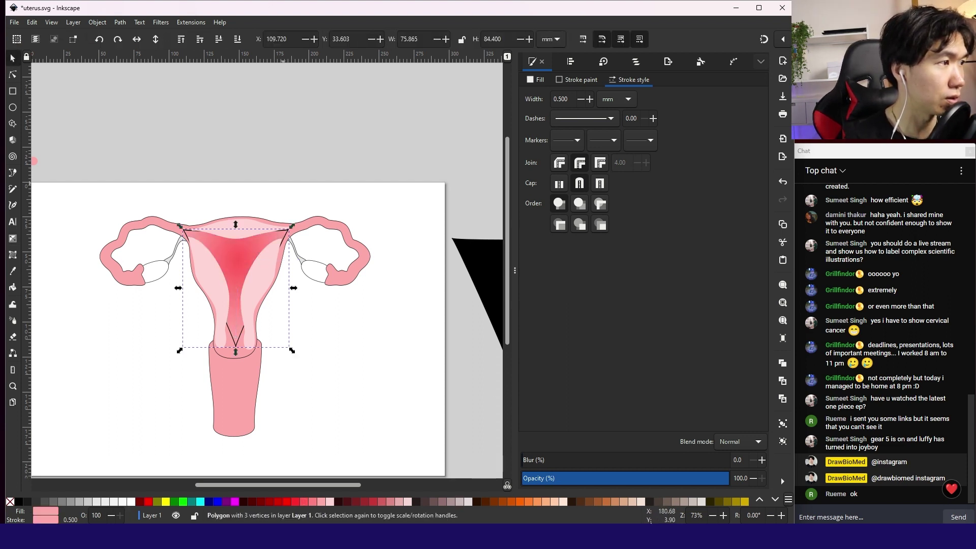
{"action": "key", "text": "Escape"}
{"action": "left_click", "coordinate": [293, 230]}
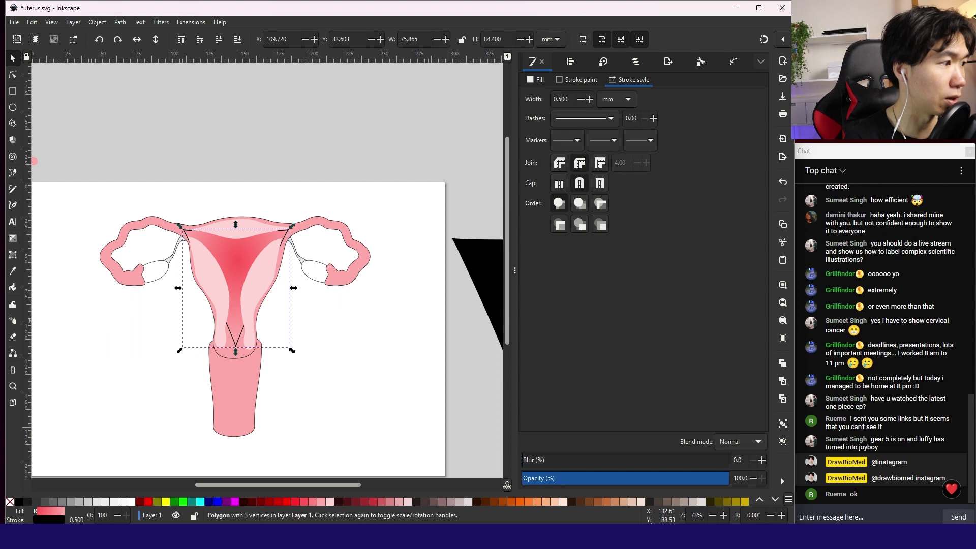
{"action": "left_click", "coordinate": [10, 502], "text": "shift"}
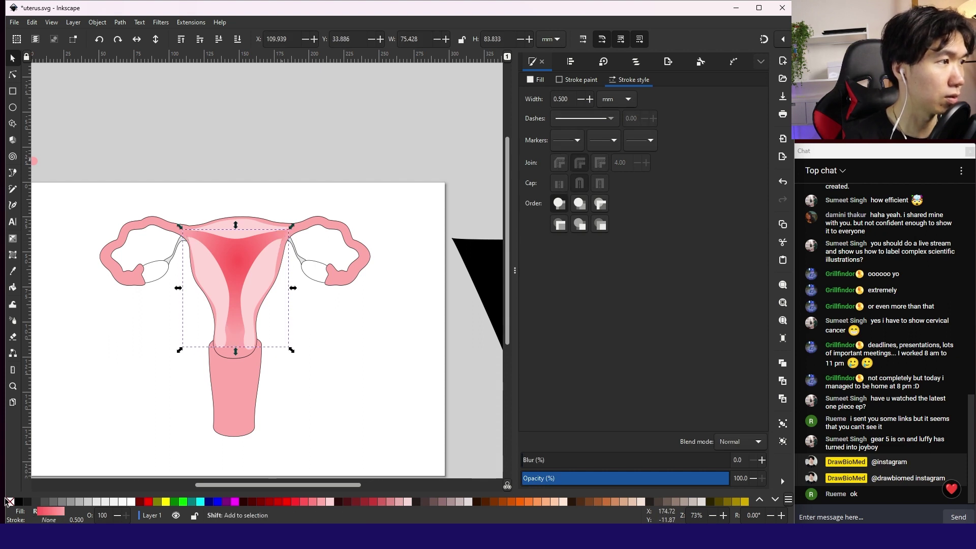
Shorten and level the cavity gradient's horizontal radius, and recolour its outer stop dusky pink and its centre dark red.
{"action": "key", "text": "g"}
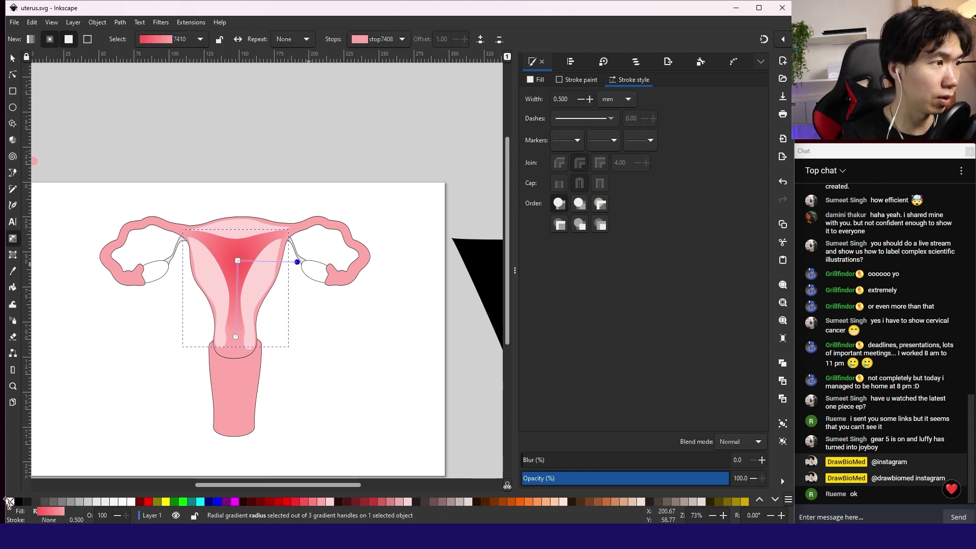
{"action": "left_click_drag", "start_coordinate": [297, 262], "coordinate": [292, 260]}
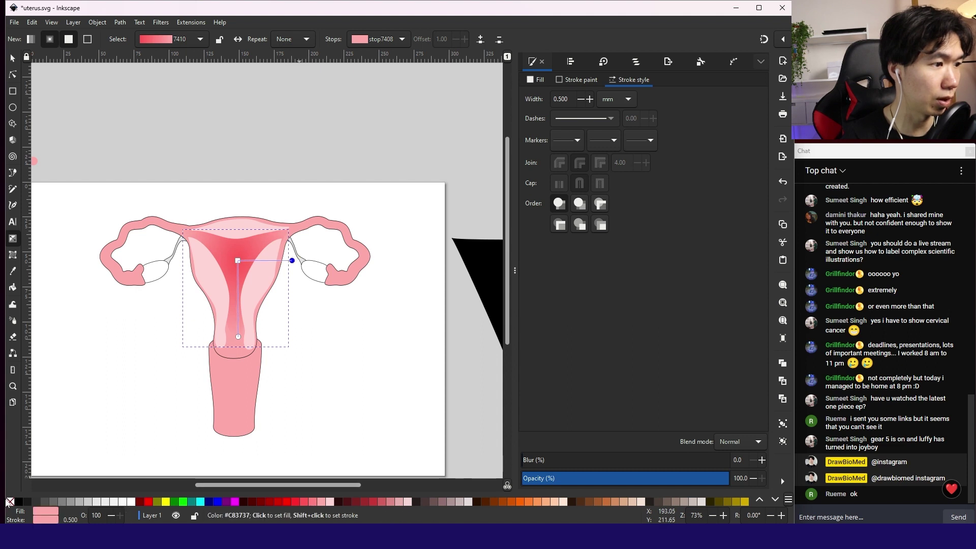
{"action": "left_click", "coordinate": [389, 501]}
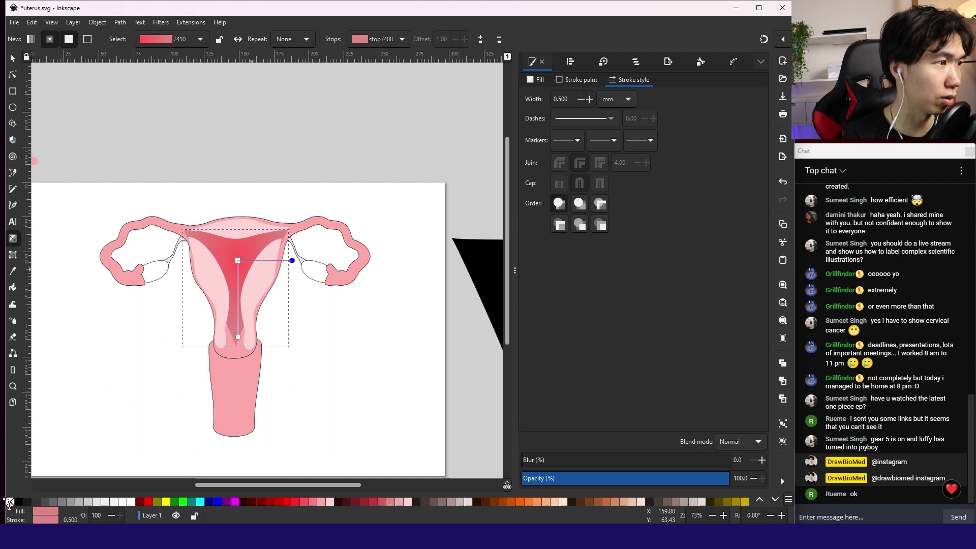
{"action": "left_click", "coordinate": [238, 261]}
{"action": "left_click", "coordinate": [373, 502]}
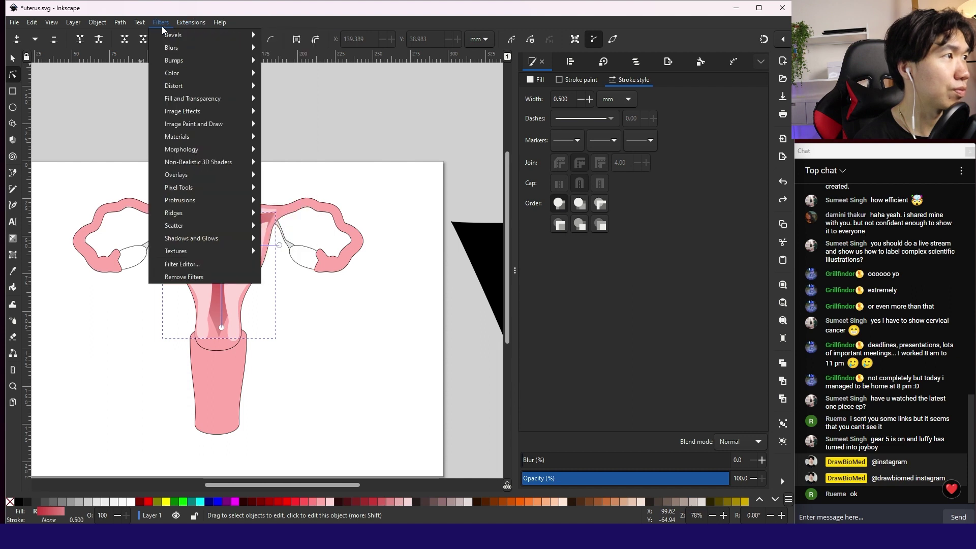
Apply a Blur filter to the cavity triangle with horizontal blur 3.42 and vertical blur 3.01.
{"action": "mouse_move", "coordinate": [224, 48]}
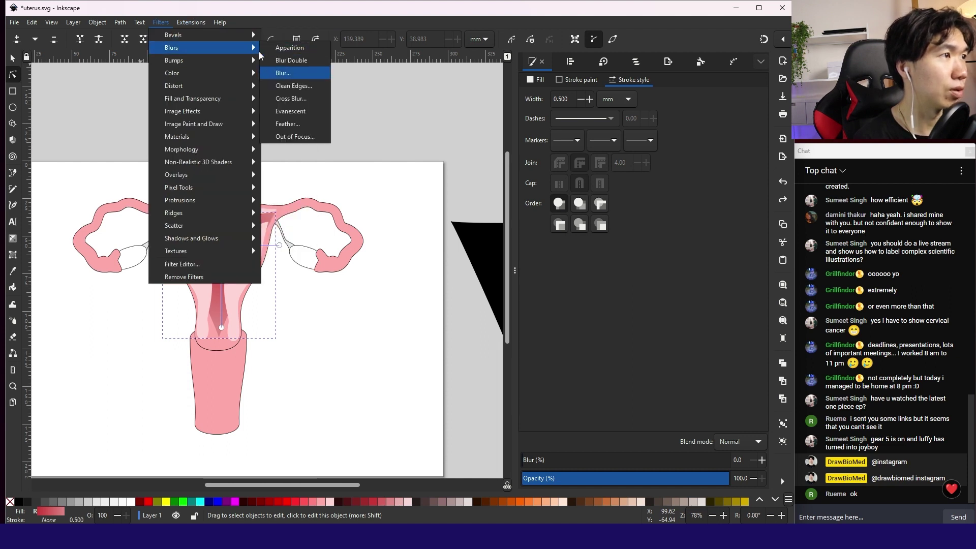
{"action": "left_click", "coordinate": [283, 72]}
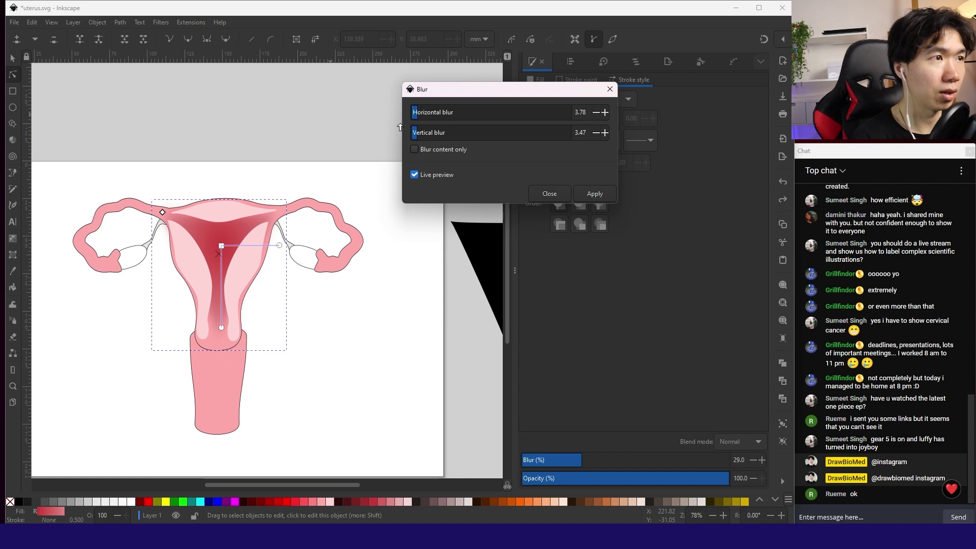
{"action": "left_click_drag", "start_coordinate": [427, 112], "coordinate": [418, 112]}
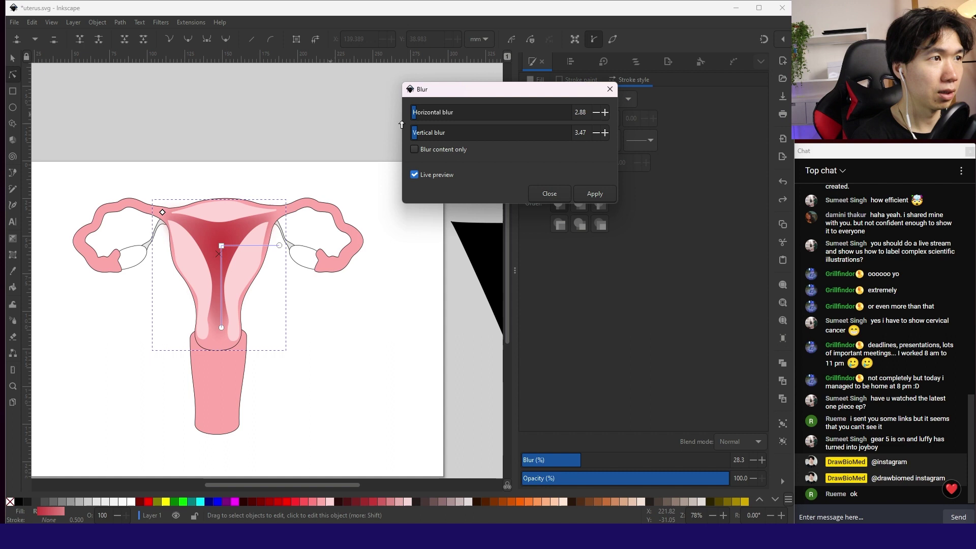
{"action": "left_click", "coordinate": [595, 194]}
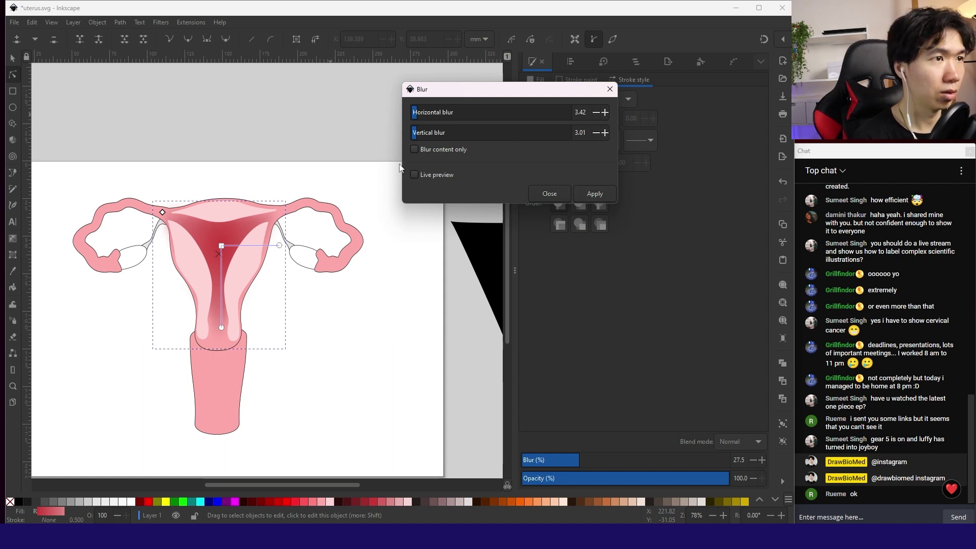
{"action": "left_click", "coordinate": [610, 89]}
{"action": "left_click", "coordinate": [13, 57]}
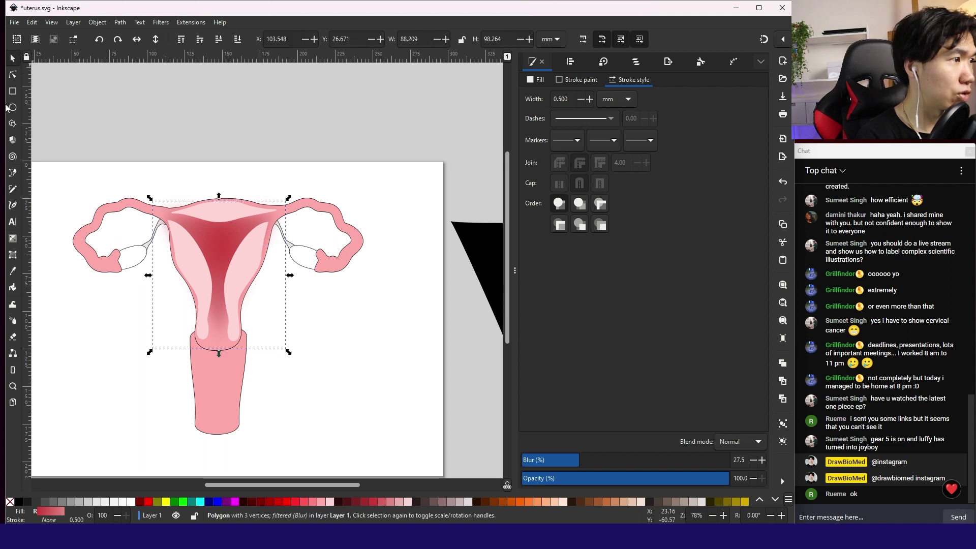
{"action": "left_click_drag", "start_coordinate": [217, 251], "coordinate": [232, 206]}
{"action": "key", "text": "ctrl+z"}
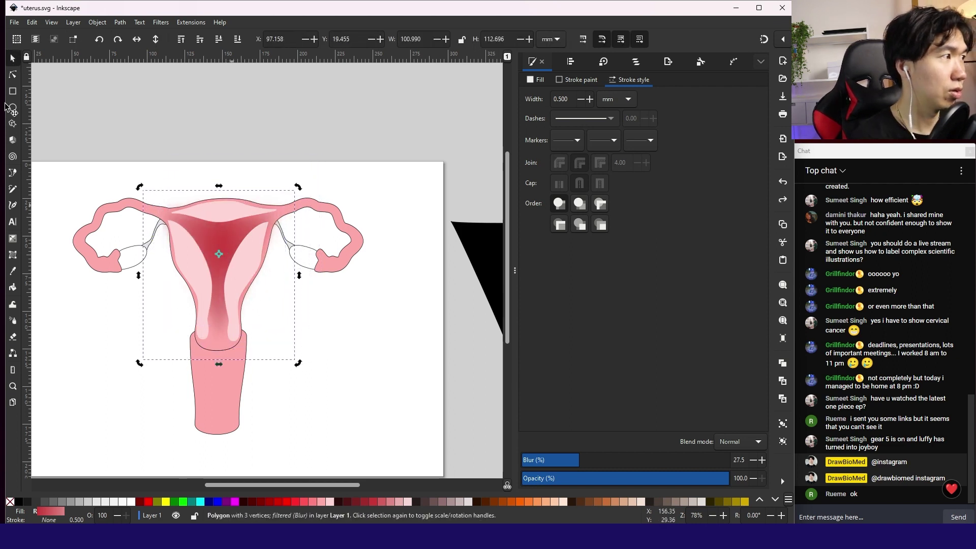
Convert the cavity triangle to a path, smooth its nodes, pull the bottom node about 22 mm down into the vaginal canal, and save.
{"action": "key", "text": "n"}
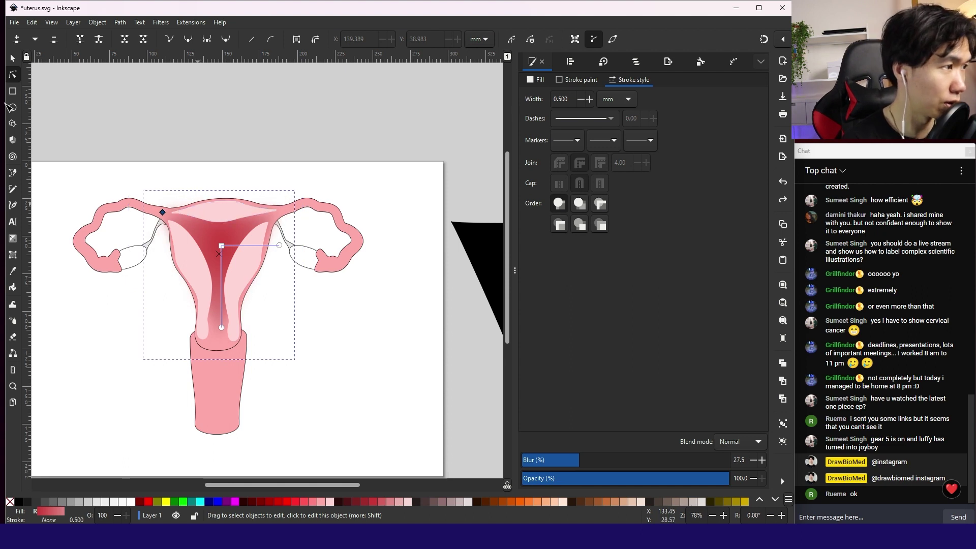
{"action": "left_click", "coordinate": [120, 22]}
{"action": "left_click", "coordinate": [132, 31]}
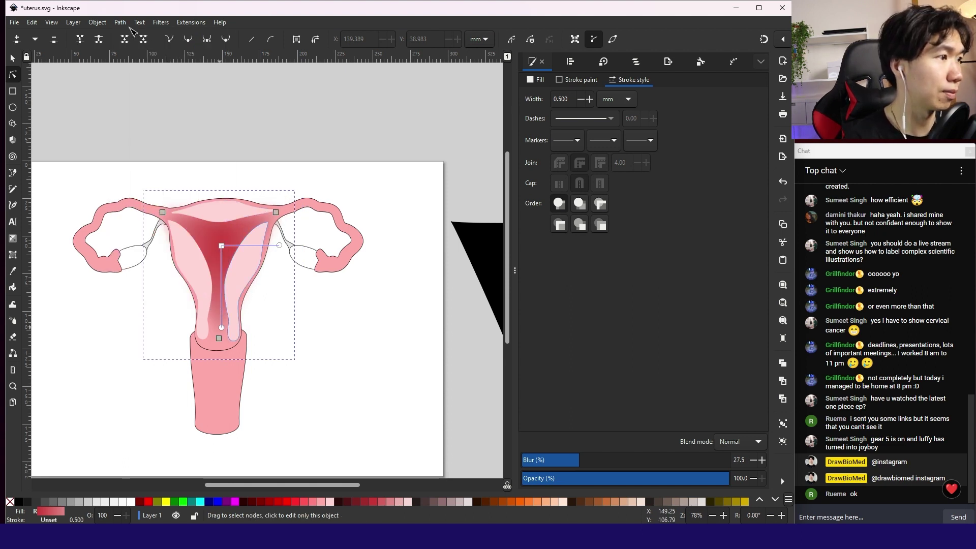
{"action": "left_click", "coordinate": [219, 338]}
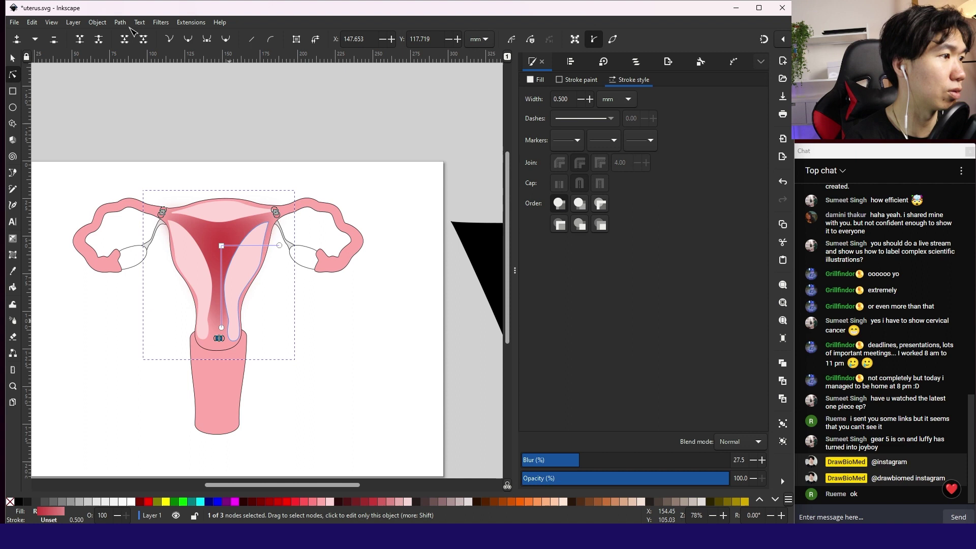
{"action": "left_click_drag", "start_coordinate": [219, 338], "coordinate": [218, 371]}
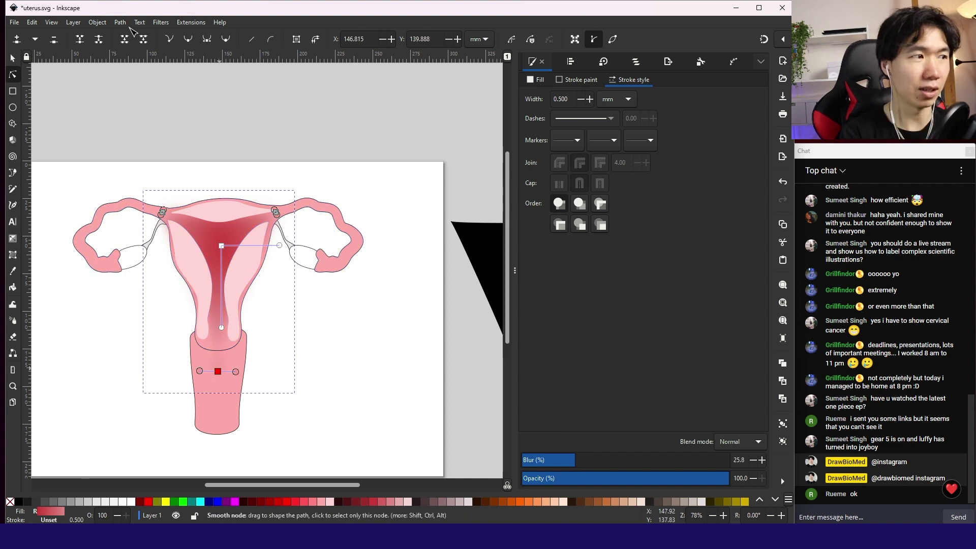
{"action": "key", "text": "ctrl+s"}
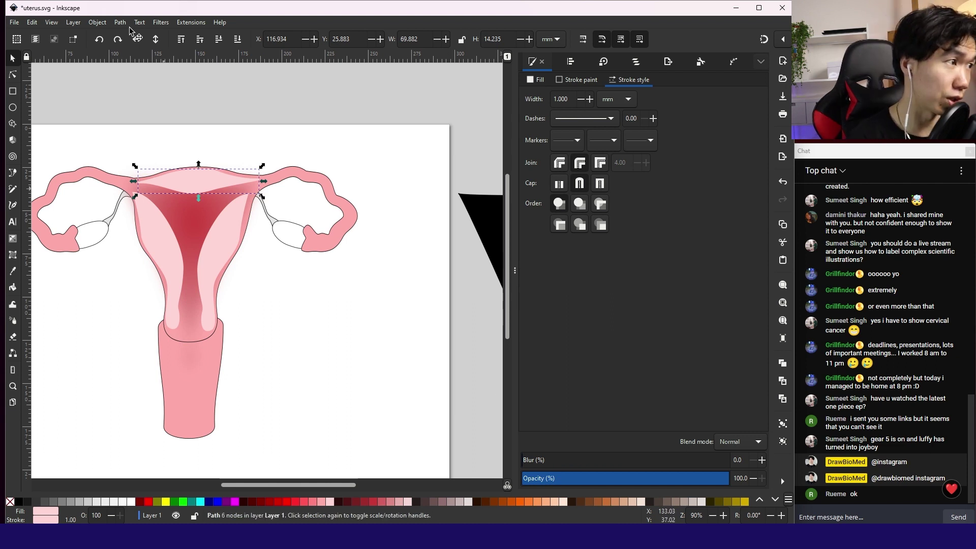
Copy the light pink highlight at the top of the uterus and place the copy over it, slightly lower and to the right.
{"action": "key", "text": "ctrl"}
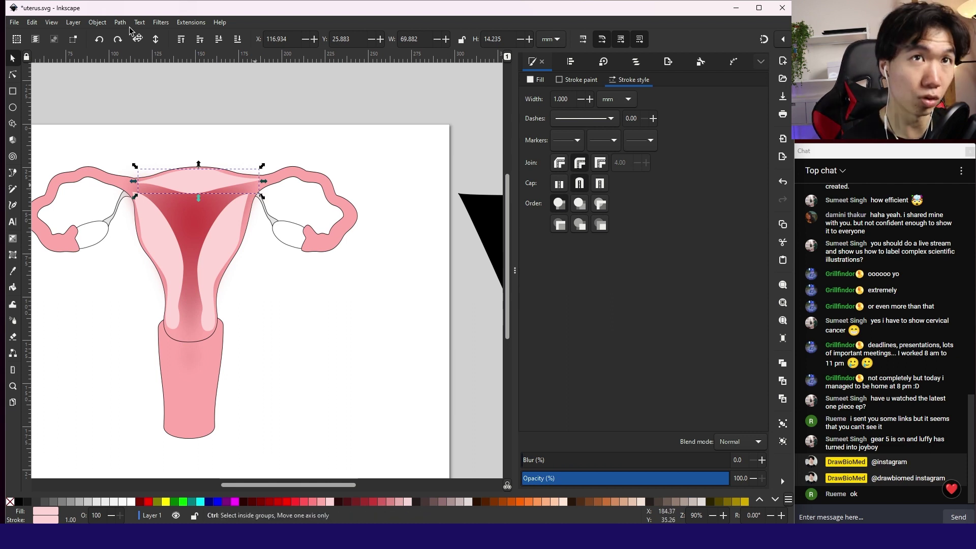
{"action": "key", "text": "ctrl+v"}
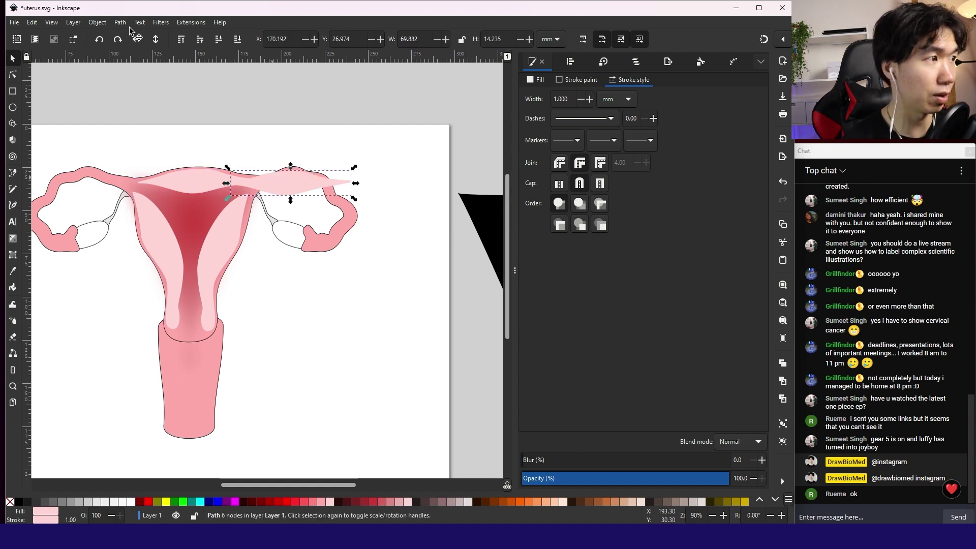
{"action": "left_click_drag", "start_coordinate": [272, 177], "coordinate": [185, 180]}
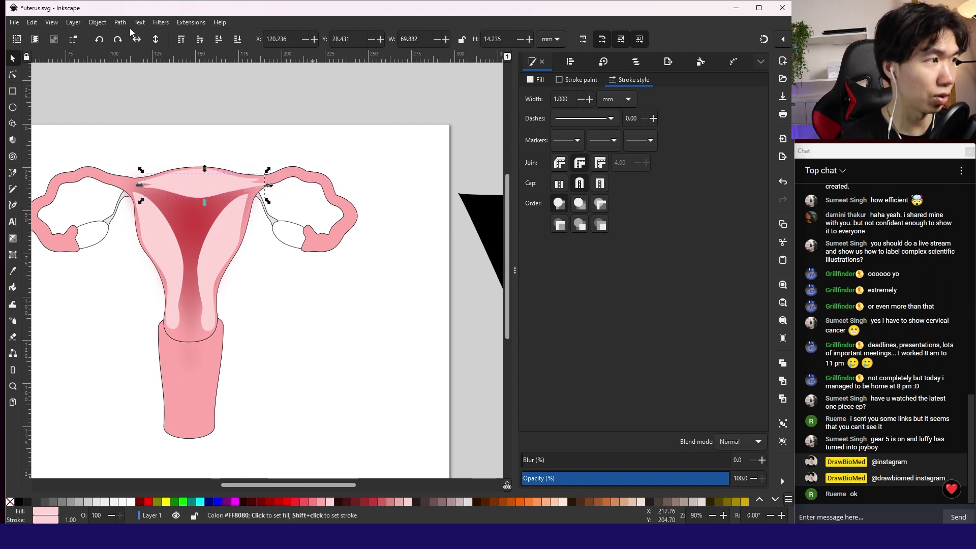
Remove the stroke from the highlight copy at the top of the uterus and fill it with the darker pink #FF8080.
{"action": "left_click", "coordinate": [312, 502]}
{"action": "key", "text": "ctrl+z"}
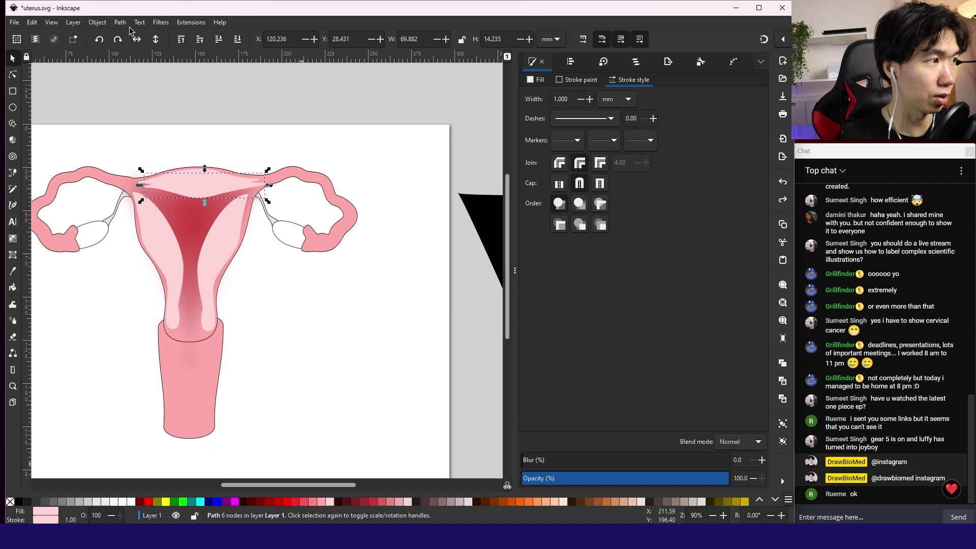
{"action": "left_click", "coordinate": [10, 502], "text": "shift"}
{"action": "left_click", "coordinate": [312, 501]}
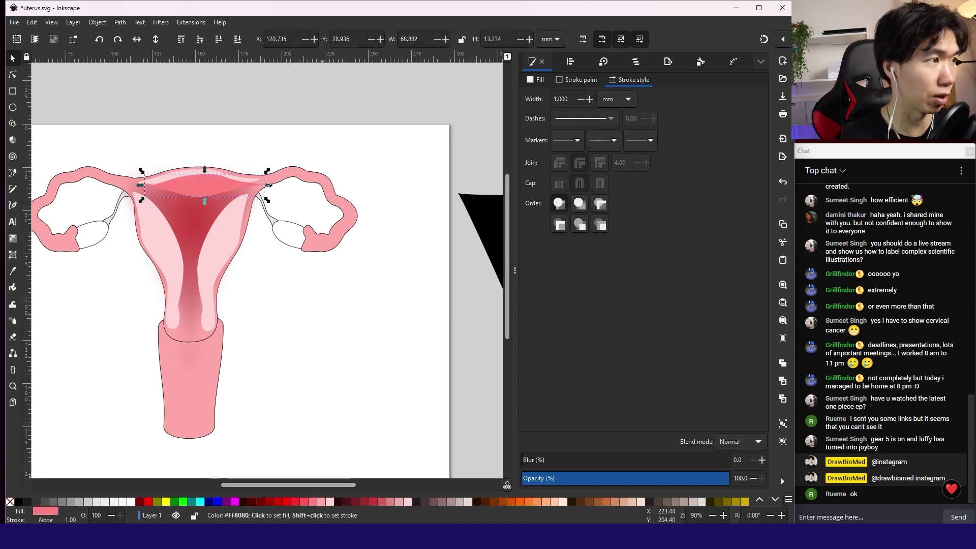
{"action": "left_click", "coordinate": [320, 502]}
{"action": "left_click", "coordinate": [223, 173]}
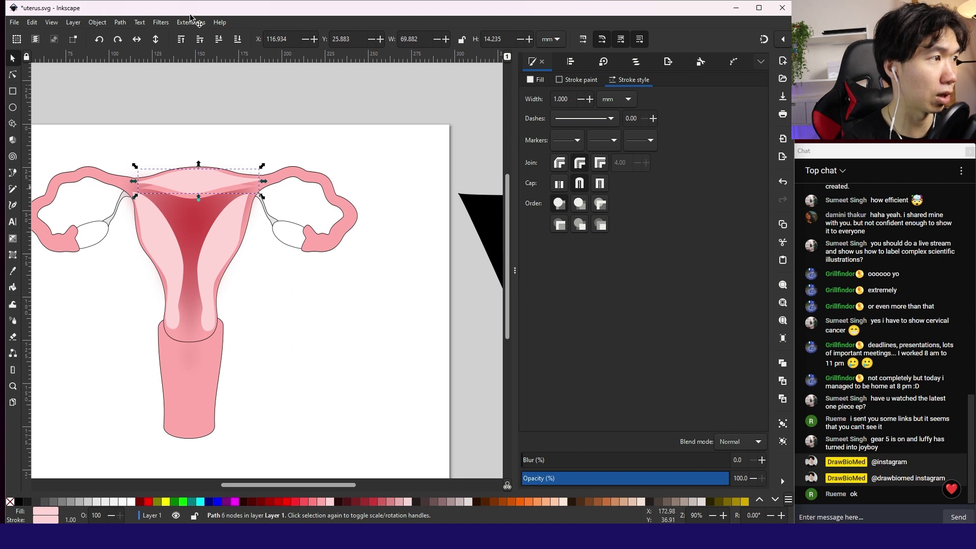
{"action": "left_click", "coordinate": [319, 103]}
{"action": "left_click", "coordinate": [235, 189]}
{"action": "left_click", "coordinate": [319, 103]}
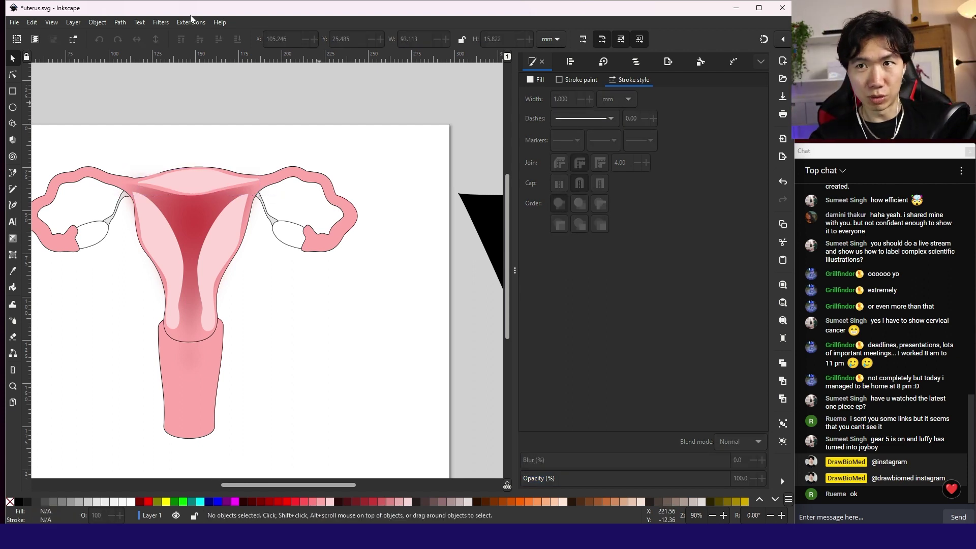
Fill the left wall highlight's copy with the darker pink sampled from the top shape, and rotate it slightly to fit the wall.
{"action": "key", "text": "minus"}
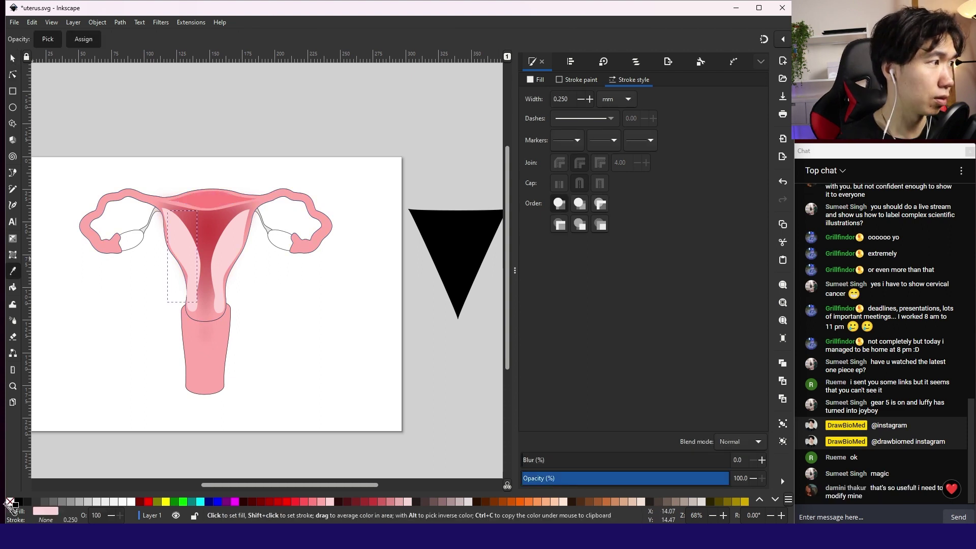
{"action": "left_click", "coordinate": [216, 198]}
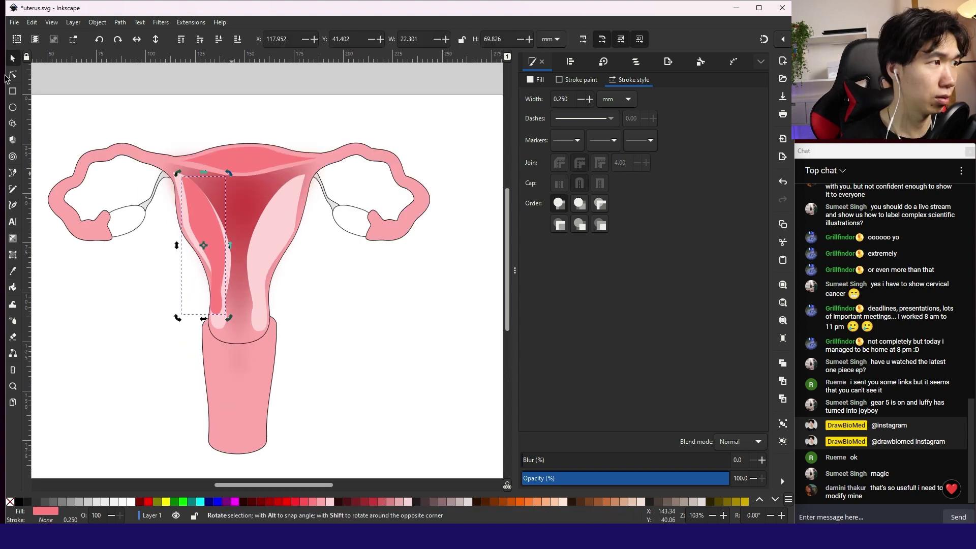
{"action": "left_click_drag", "start_coordinate": [231, 171], "coordinate": [230, 175]}
{"action": "key", "text": "Escape"}
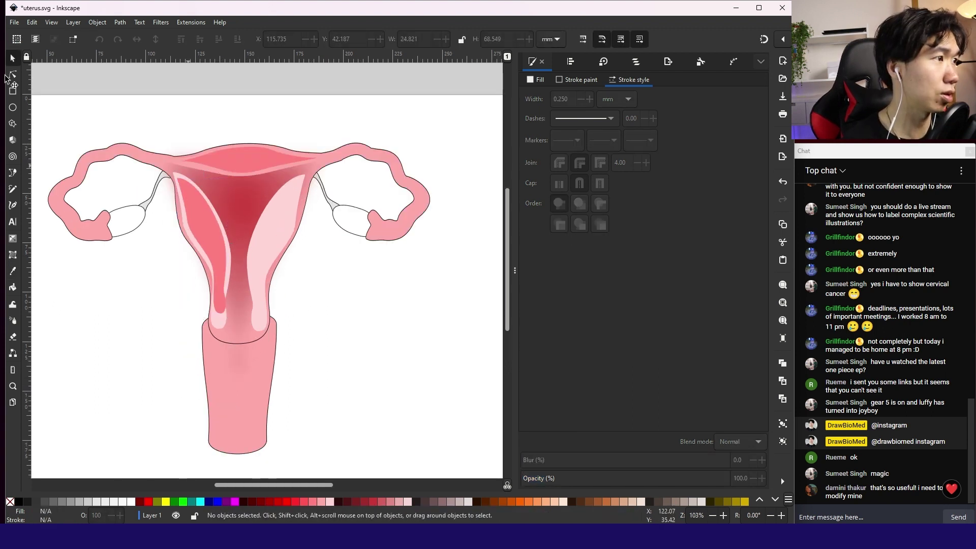
Recolour the light pink highlight beneath the darker shape on the left uterine wall with the medium pink #FFAAAA.
{"action": "left_click", "coordinate": [179, 179]}
{"action": "key", "text": "Escape"}
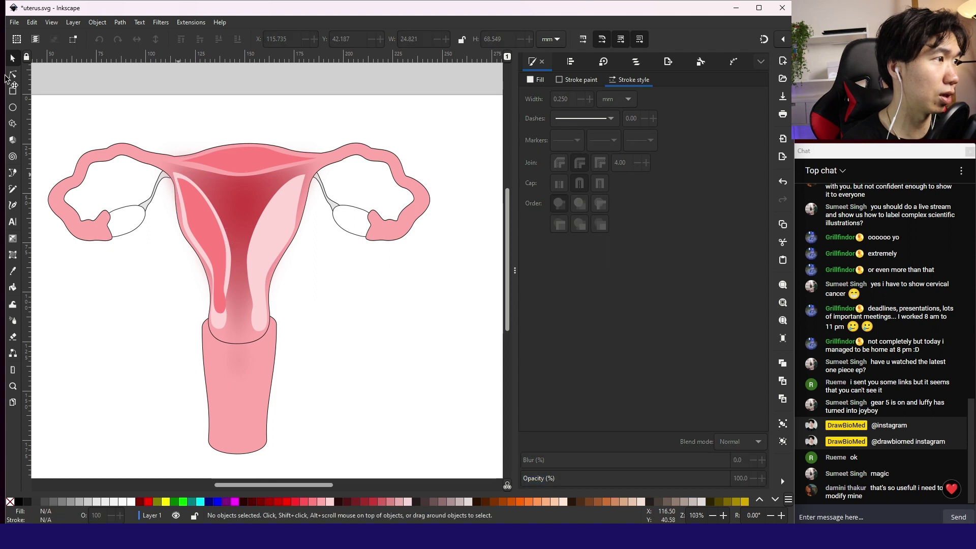
{"action": "left_click", "coordinate": [183, 180]}
{"action": "key", "text": "Tab"}
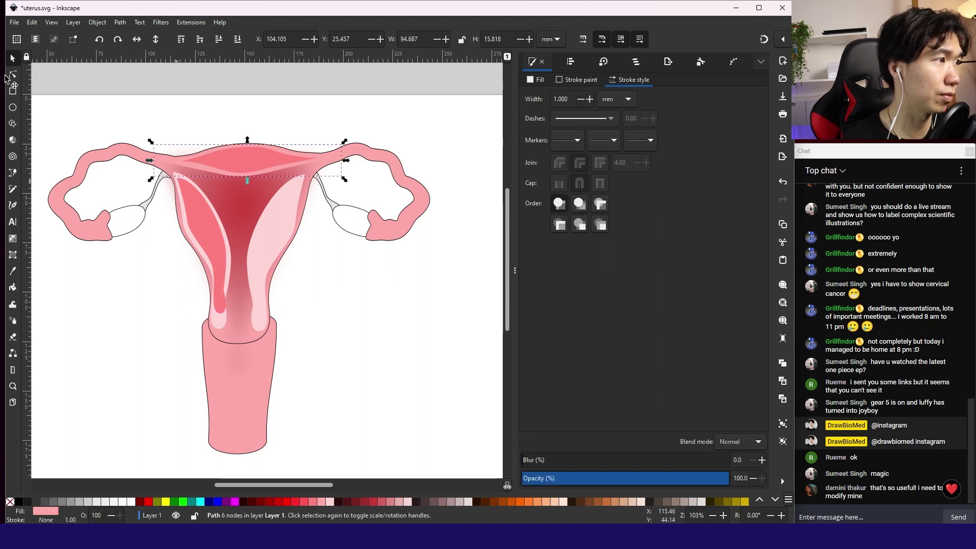
{"action": "key", "text": "Tab"}
{"action": "key", "text": "Tab"}
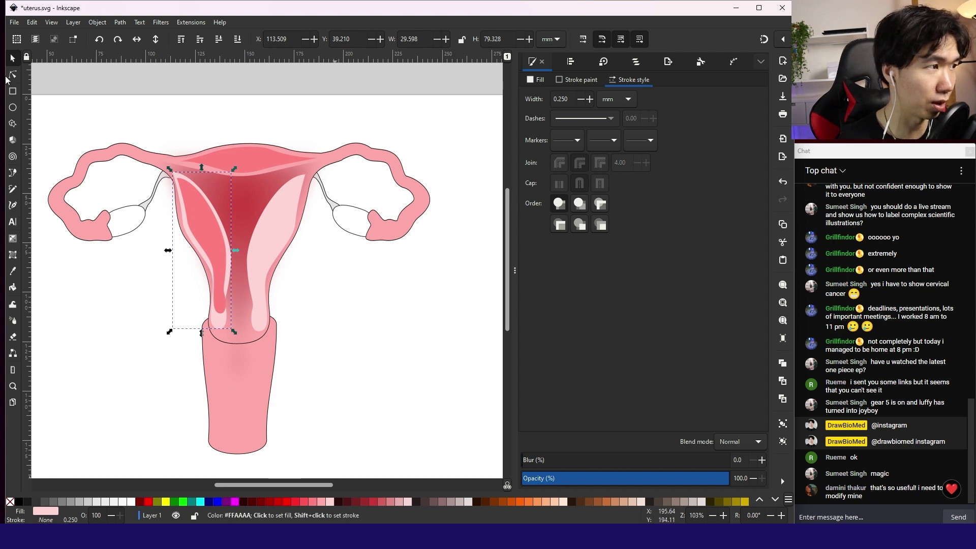
{"action": "left_click", "coordinate": [322, 502]}
Pull the top node of the medium pink left wall highlight about 13 mm outward and slightly up toward the fallopian tube.
{"action": "left_click", "coordinate": [11, 76]}
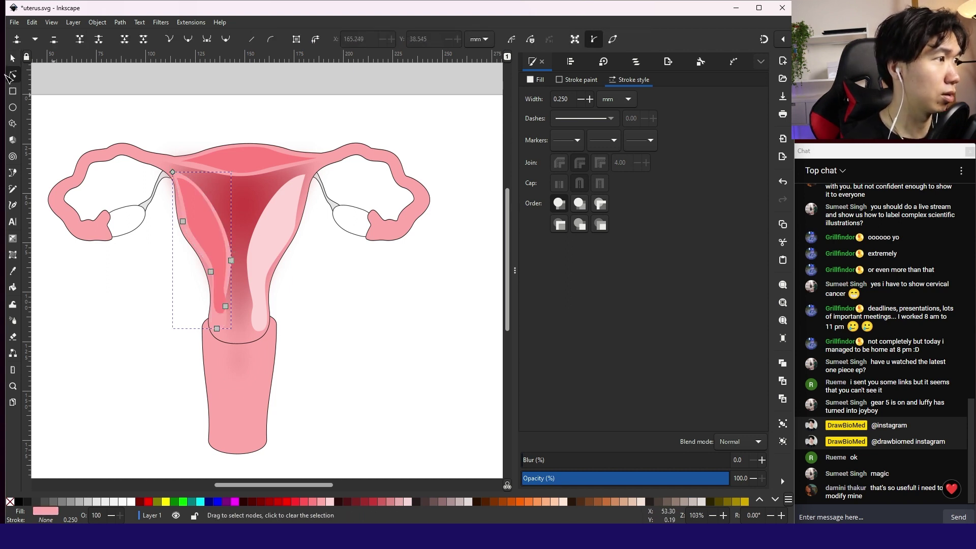
{"action": "left_click_drag", "start_coordinate": [175, 173], "coordinate": [151, 161]}
{"action": "key", "text": "Escape"}
{"action": "key", "text": "minus"}
{"action": "key", "text": "minus"}
{"action": "key", "text": "minus"}
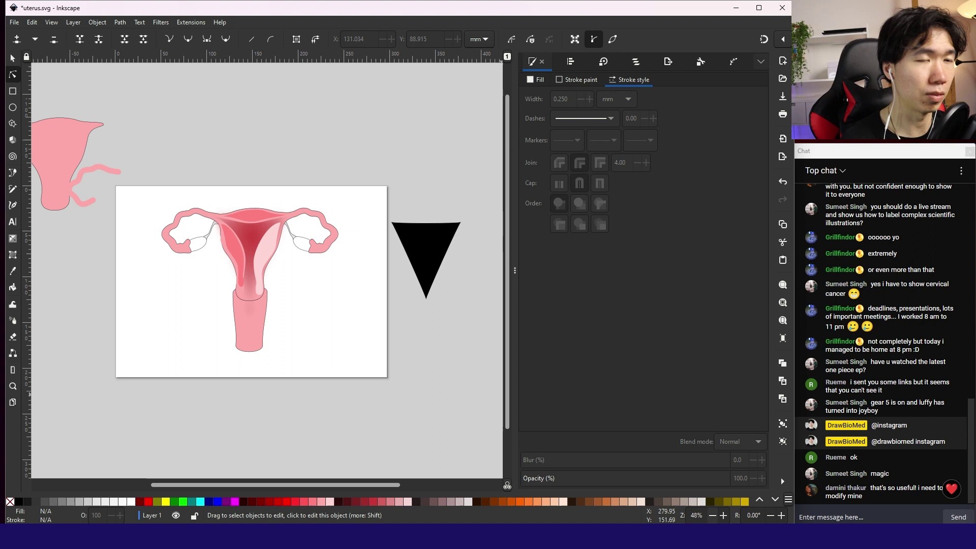
{"action": "scroll", "coordinate": [275, 279], "scroll_direction": "up", "scroll_amount": 3}
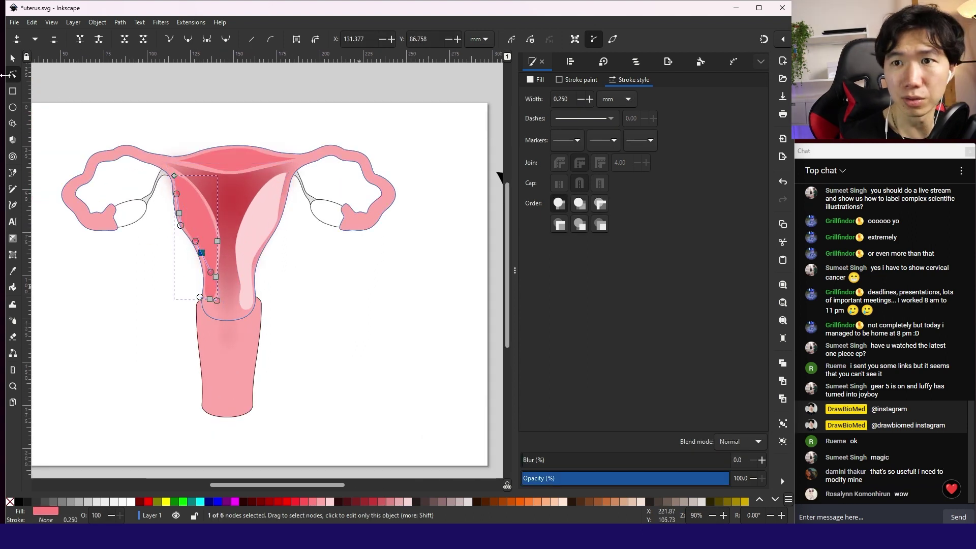
{"action": "key", "text": "Escape"}
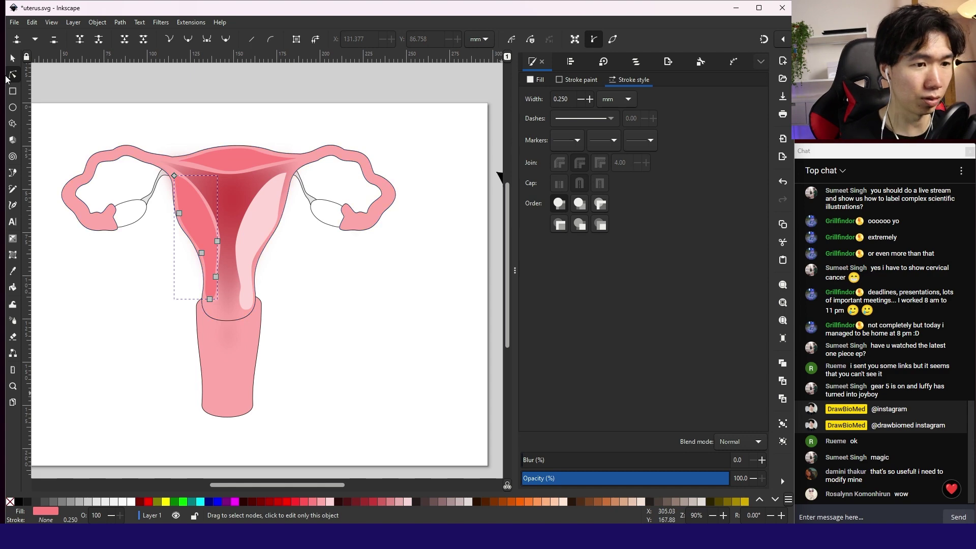
Move the medium pink highlight's lower inner node about 2 mm toward the cavity, insert a node above it, and adjust the edge for a bulge.
{"action": "key", "text": "plus"}
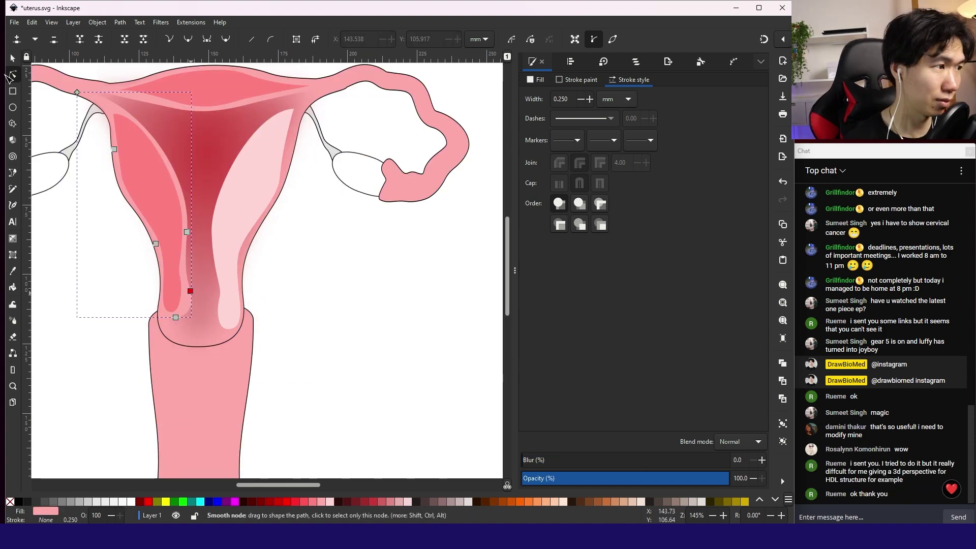
{"action": "left_click_drag", "start_coordinate": [191, 291], "coordinate": [196, 291]}
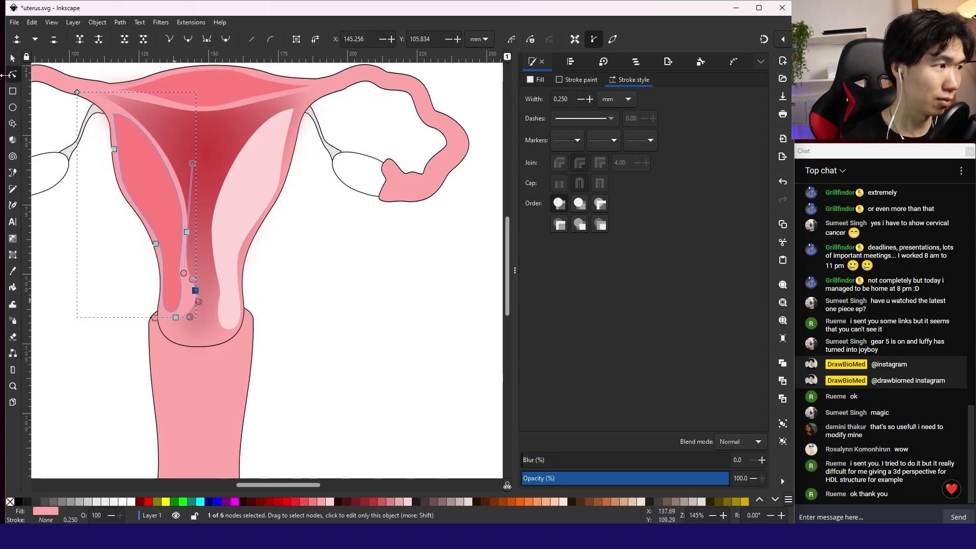
{"action": "left_click", "coordinate": [174, 286]}
{"action": "left_click", "coordinate": [189, 280]}
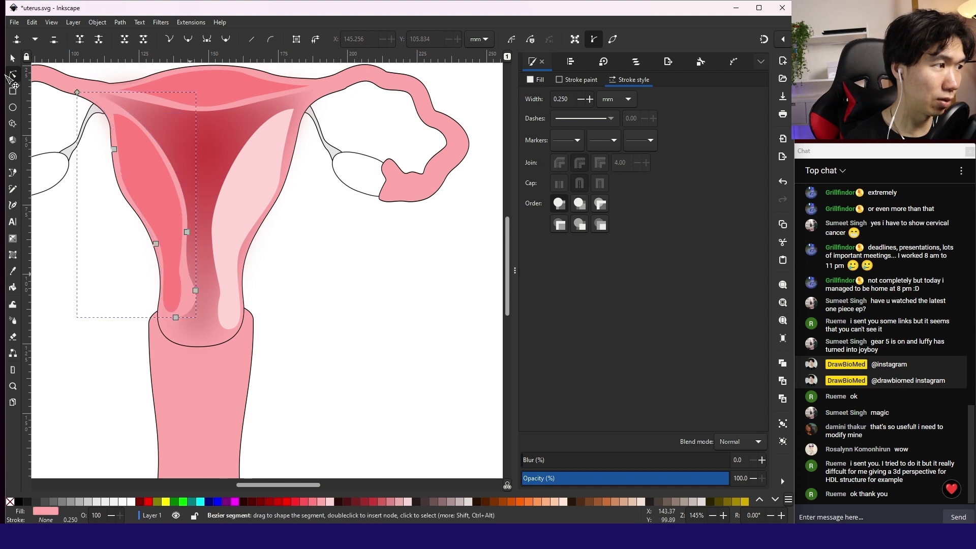
{"action": "double_click", "coordinate": [190, 276]}
{"action": "left_click_drag", "start_coordinate": [189, 276], "coordinate": [188, 275]}
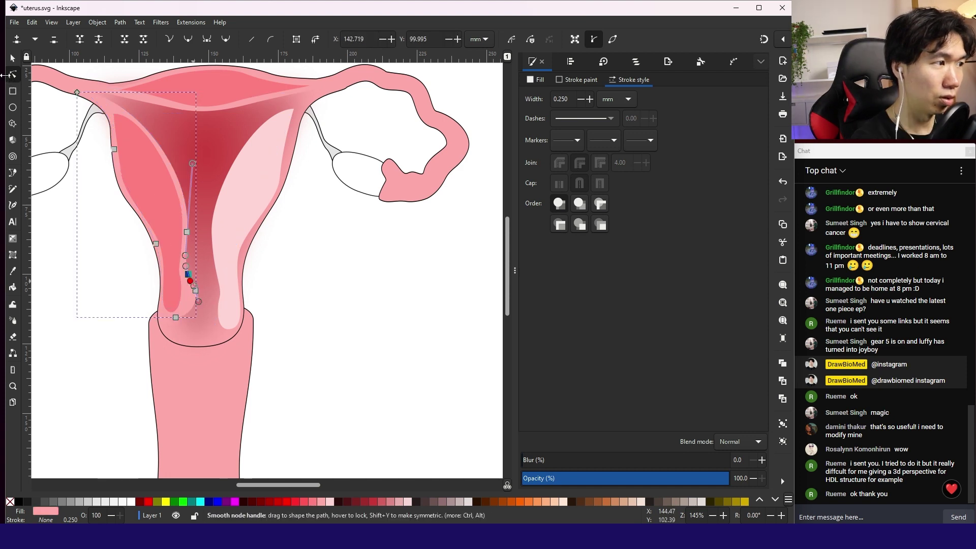
{"action": "scroll", "coordinate": [275, 277], "scroll_direction": "up", "scroll_amount": 3}
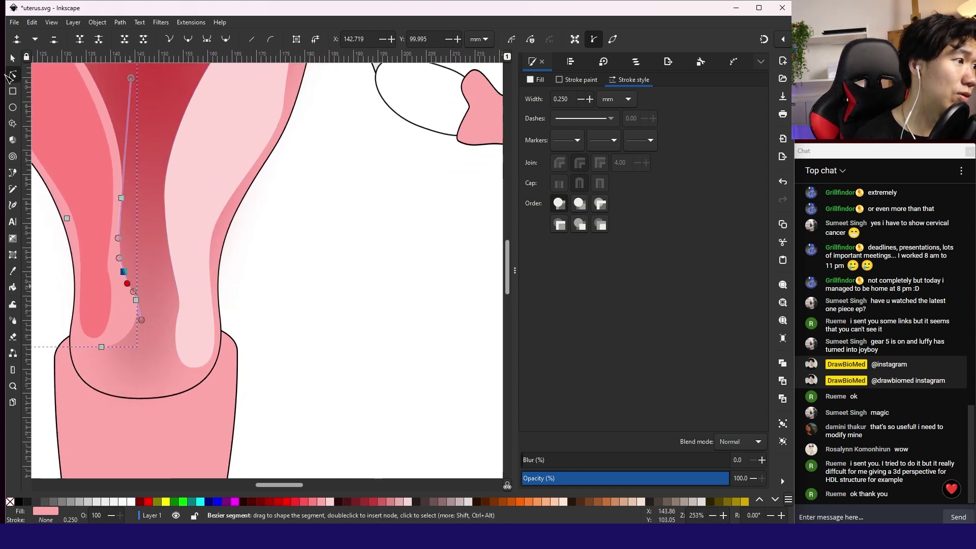
{"action": "left_click_drag", "start_coordinate": [136, 300], "coordinate": [125, 314]}
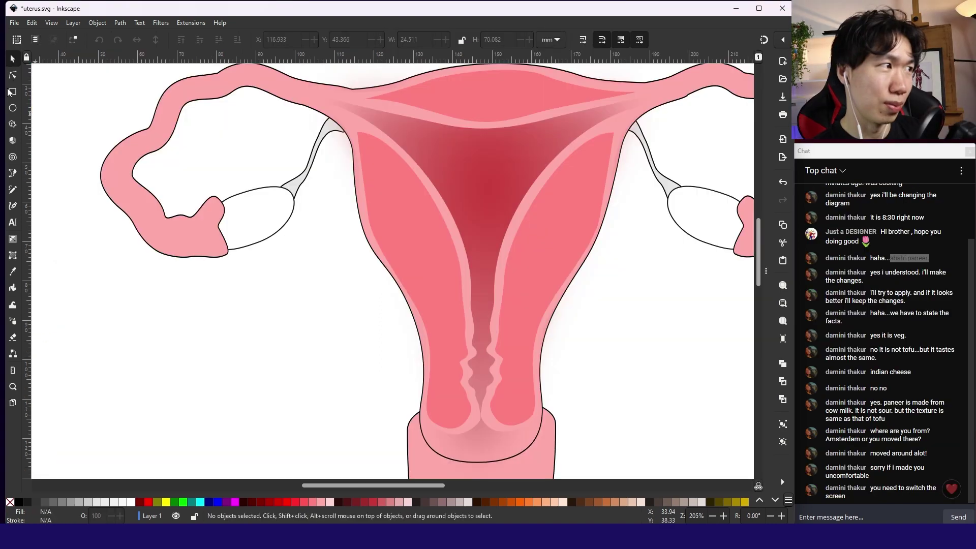
Draw a closed, narrow dark red shadow strip, about 26 by 70 mm, along the inner edge of the darker left wall with the Pen tool.
{"action": "left_click", "coordinate": [12, 173]}
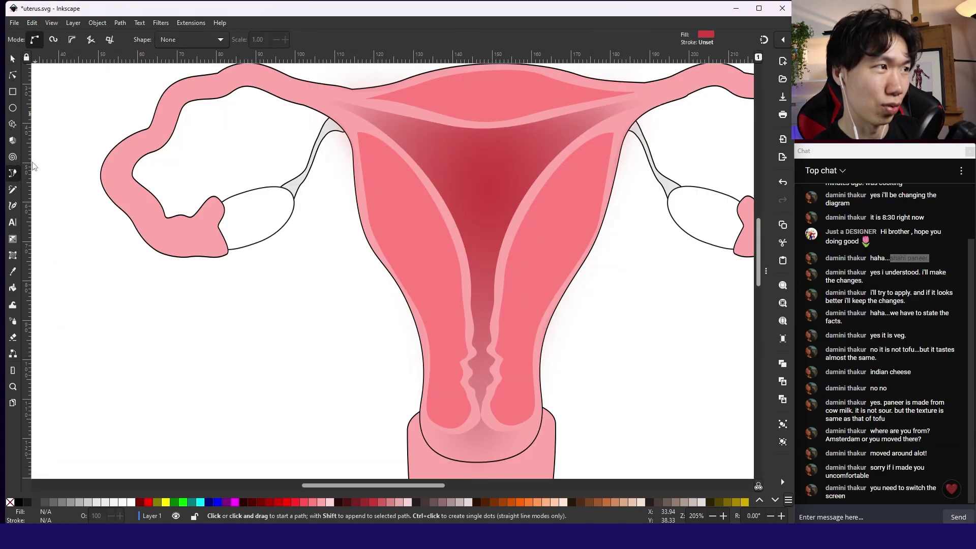
{"action": "left_click", "coordinate": [363, 137]}
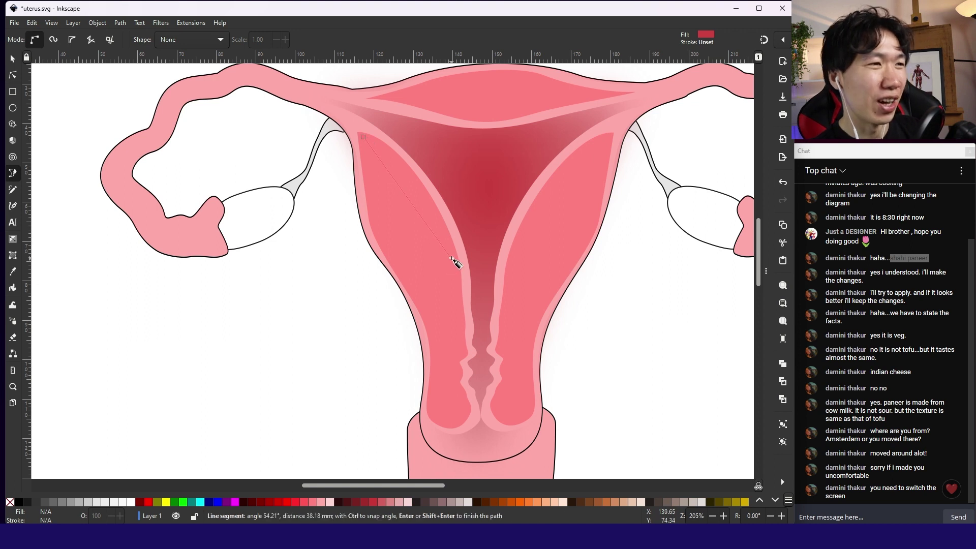
{"action": "left_click_drag", "start_coordinate": [450, 253], "coordinate": [458, 292]}
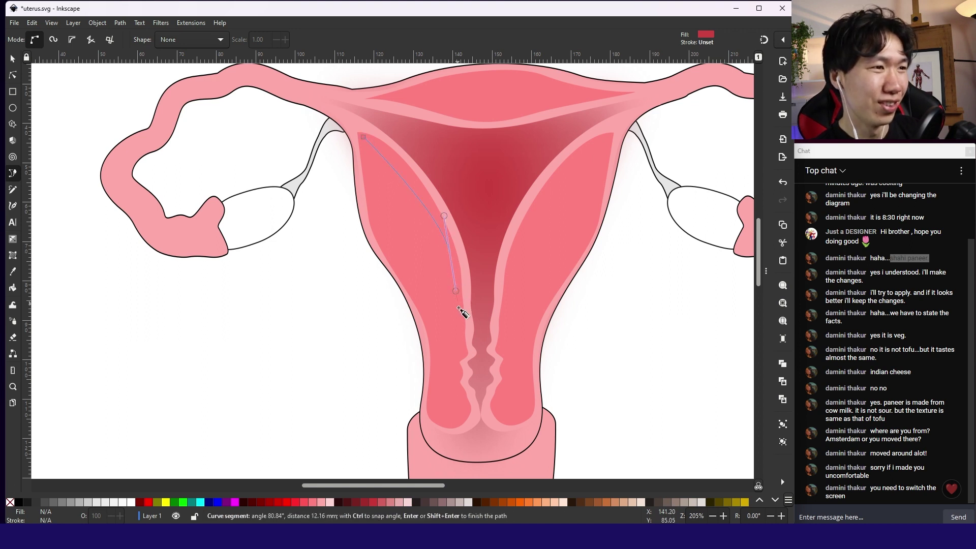
{"action": "left_click_drag", "start_coordinate": [459, 348], "coordinate": [456, 361]}
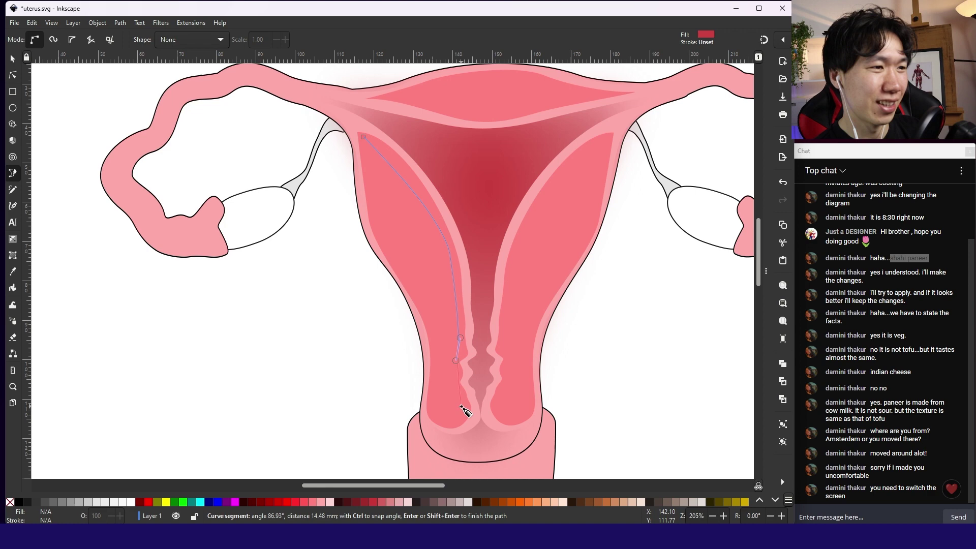
{"action": "left_click", "coordinate": [464, 411]}
{"action": "left_click_drag", "start_coordinate": [447, 260], "coordinate": [427, 224]}
{"action": "left_click", "coordinate": [363, 136]}
{"action": "key", "text": "n"}
{"action": "scroll", "coordinate": [446, 257], "scroll_direction": "up", "scroll_amount": 1}
{"action": "scroll", "coordinate": [490, 445], "scroll_direction": "down", "scroll_amount": 2}
{"action": "key", "text": "s"}
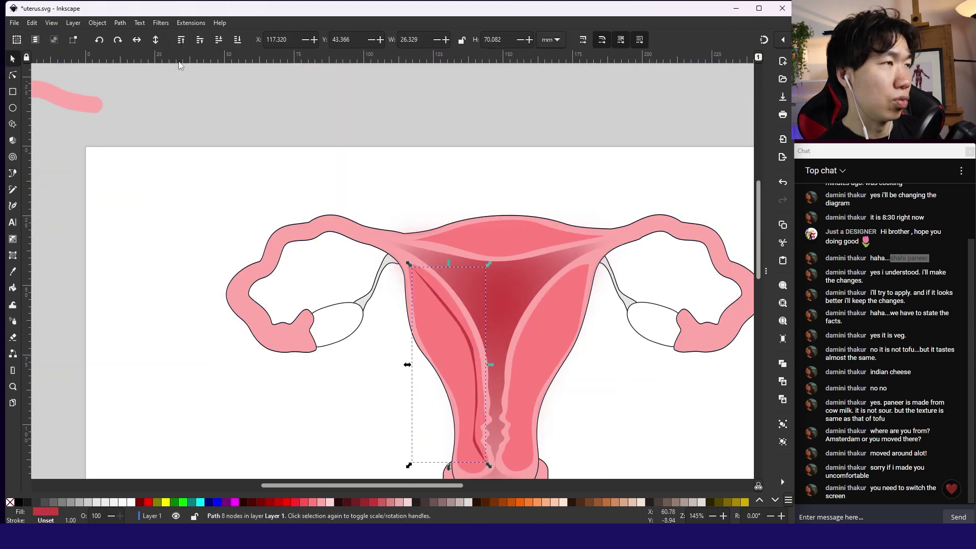
Apply a Blur filter with live preview to the dark red shadow strip, keeping the horizontal blur small and the vertical blur at 0.32.
{"action": "left_click", "coordinate": [170, 25]}
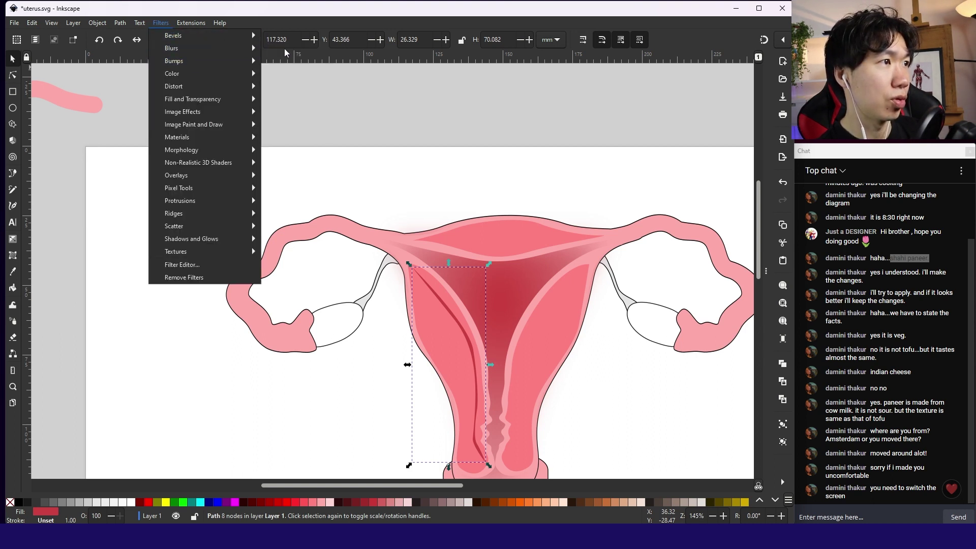
{"action": "mouse_move", "coordinate": [248, 50]}
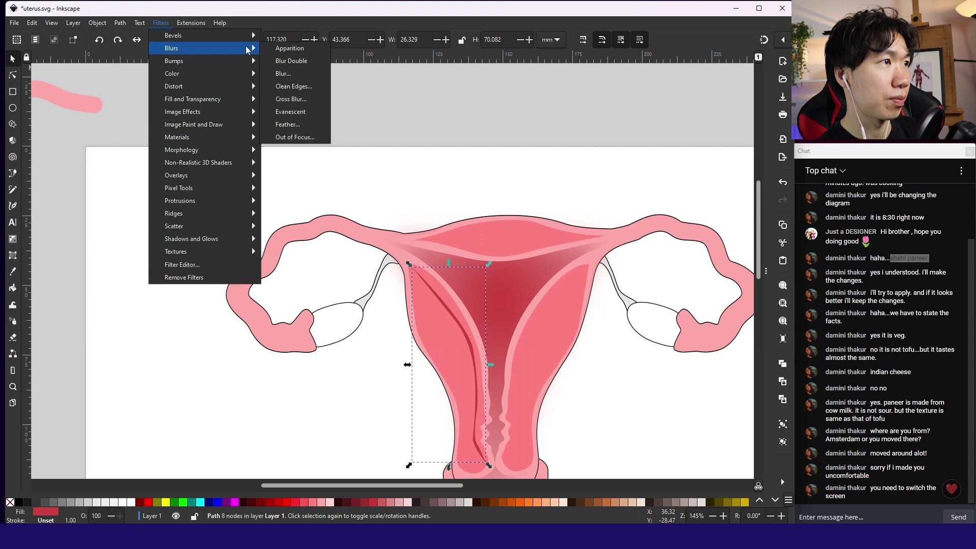
{"action": "left_click", "coordinate": [298, 74]}
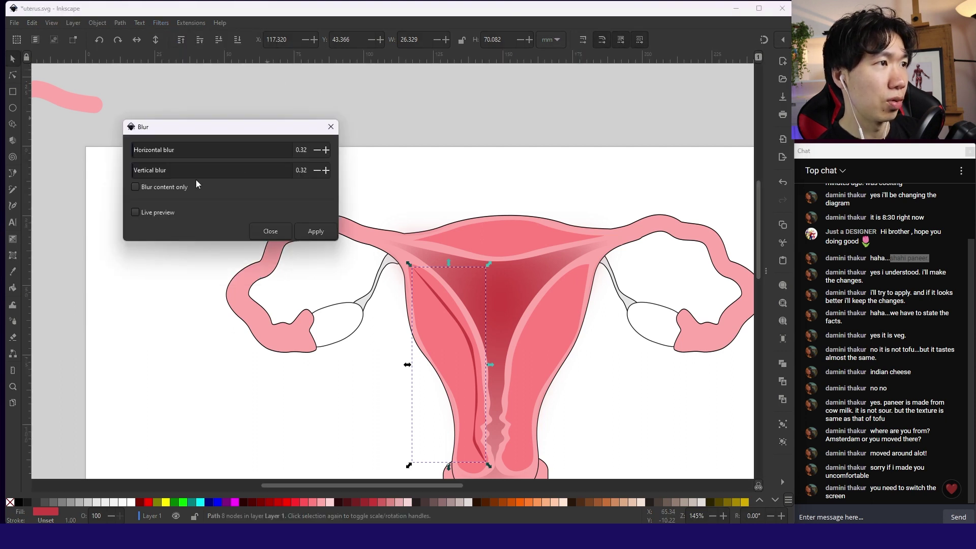
{"action": "left_click", "coordinate": [156, 212]}
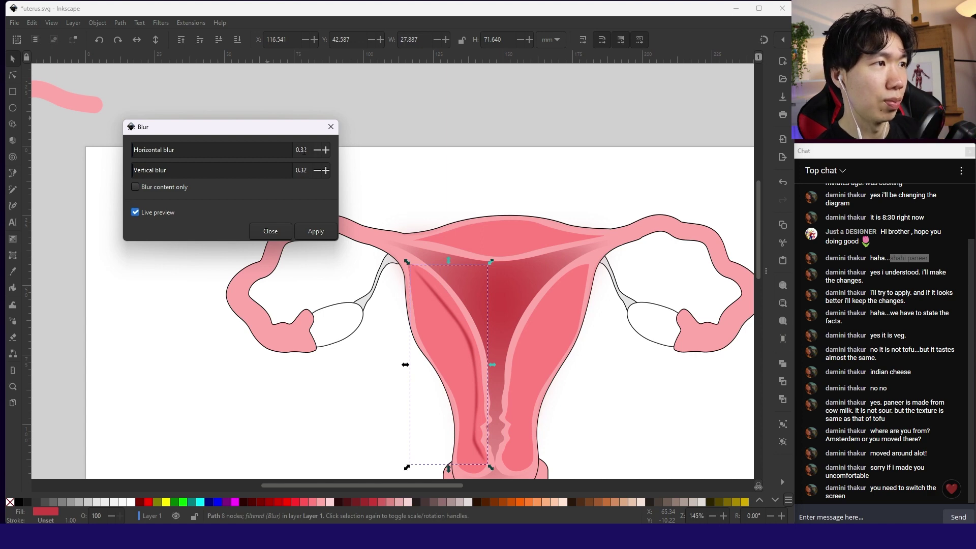
{"action": "left_click_drag", "start_coordinate": [163, 152], "coordinate": [171, 153]}
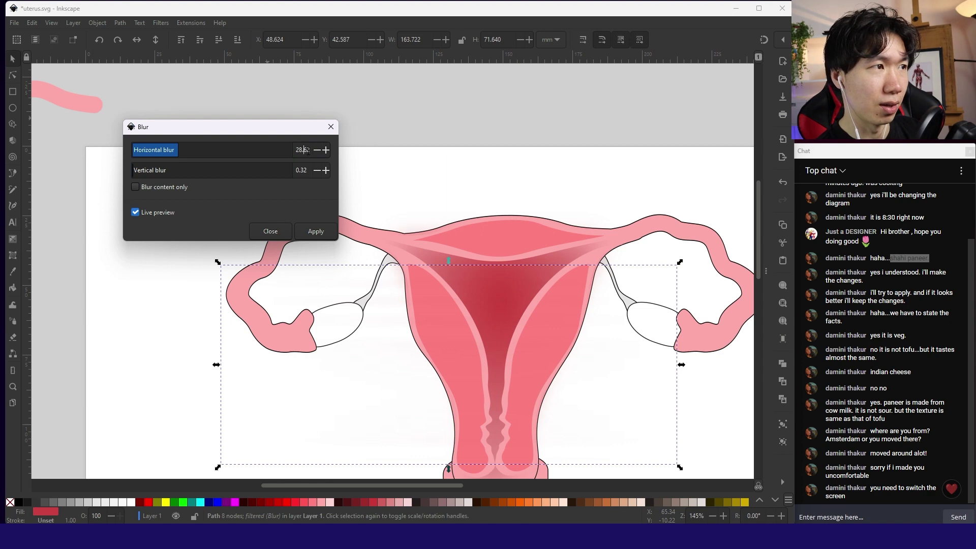
{"action": "left_click_drag", "start_coordinate": [312, 152], "coordinate": [292, 151]}
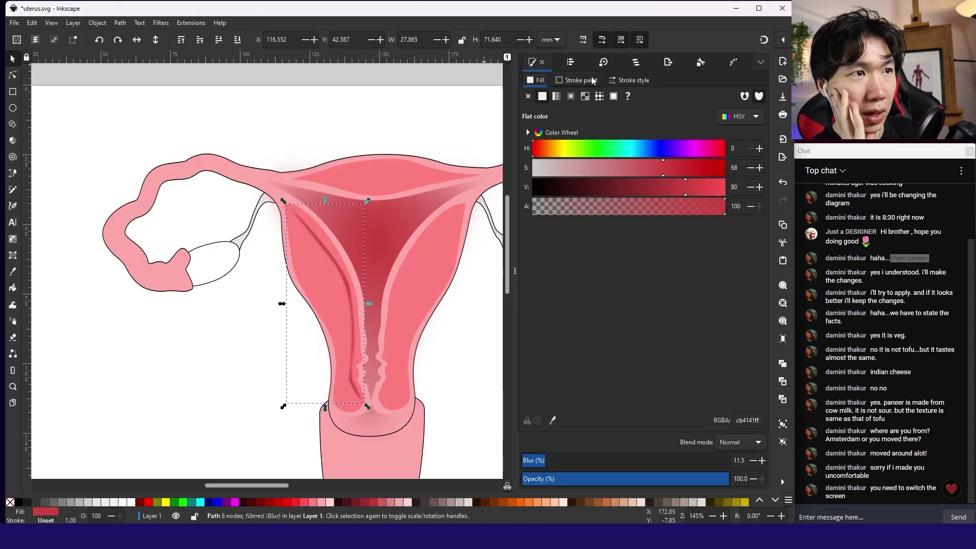
Lower the alpha of the shadow strip's dark red fill to 19 and deselect it.
{"action": "left_click_drag", "start_coordinate": [724, 212], "coordinate": [619, 224]}
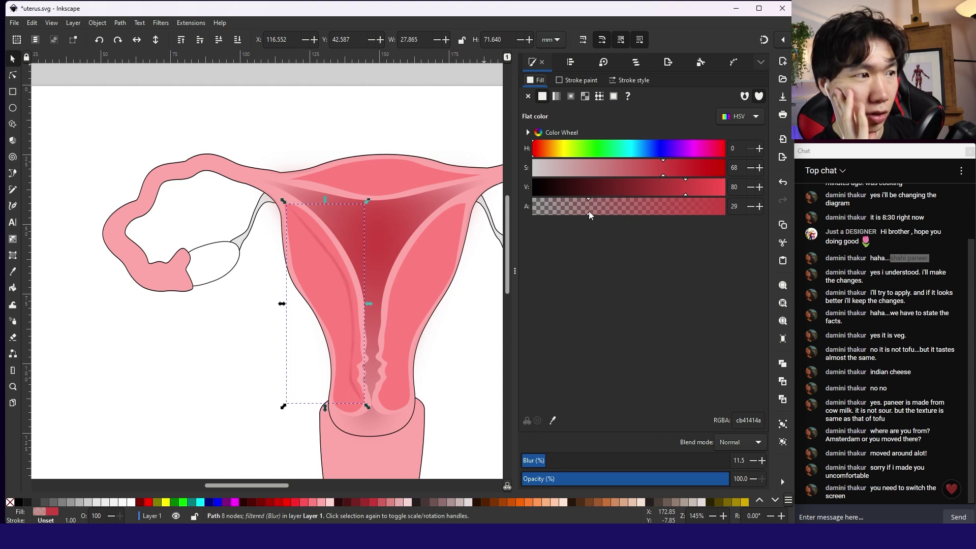
{"action": "left_click_drag", "start_coordinate": [589, 211], "coordinate": [569, 205]}
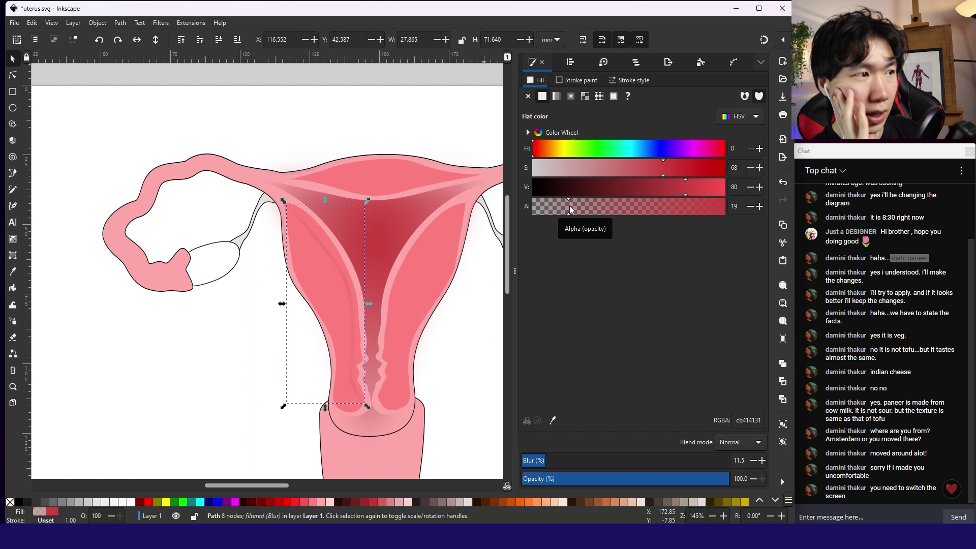
{"action": "key", "text": "Escape"}
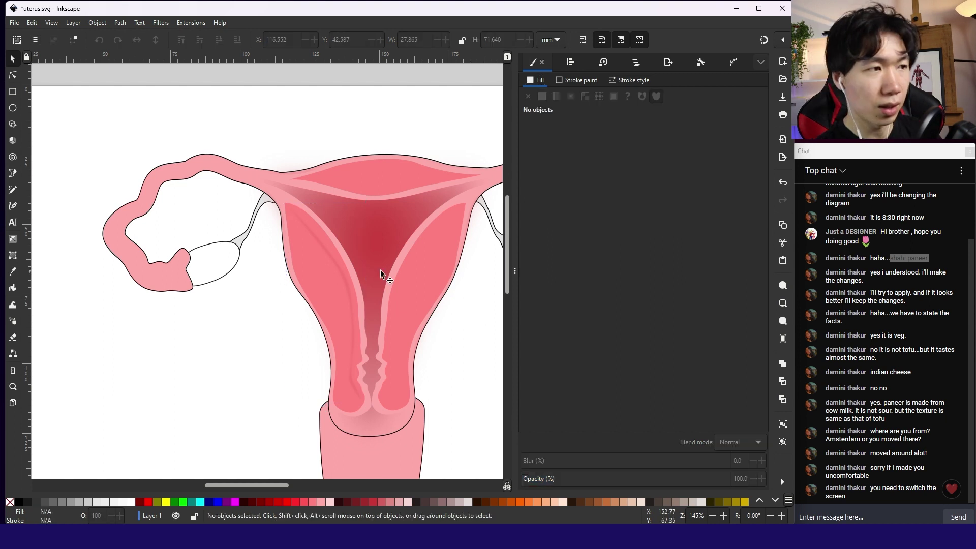
{"action": "left_click_drag", "start_coordinate": [383, 272], "coordinate": [388, 253]}
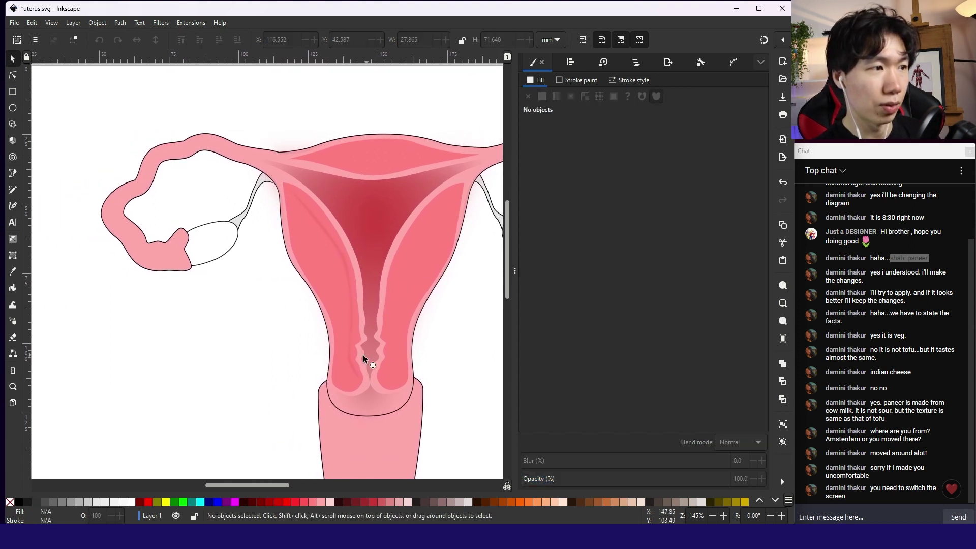
Shift the node on the upper inner edge of the left wall's shadow strip slightly outward with the Node tool, and deselect the strip.
{"action": "scroll", "coordinate": [383, 342], "scroll_direction": "down", "scroll_amount": 1}
{"action": "left_click_drag", "start_coordinate": [383, 341], "coordinate": [411, 316]}
{"action": "key", "text": "n"}
{"action": "scroll", "coordinate": [407, 320], "scroll_direction": "up", "scroll_amount": 2}
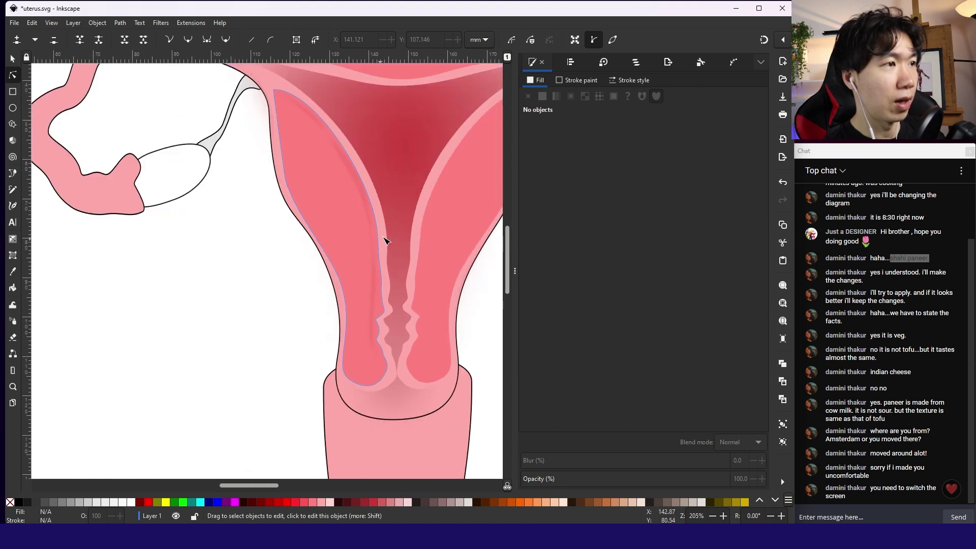
{"action": "left_click", "coordinate": [357, 184]}
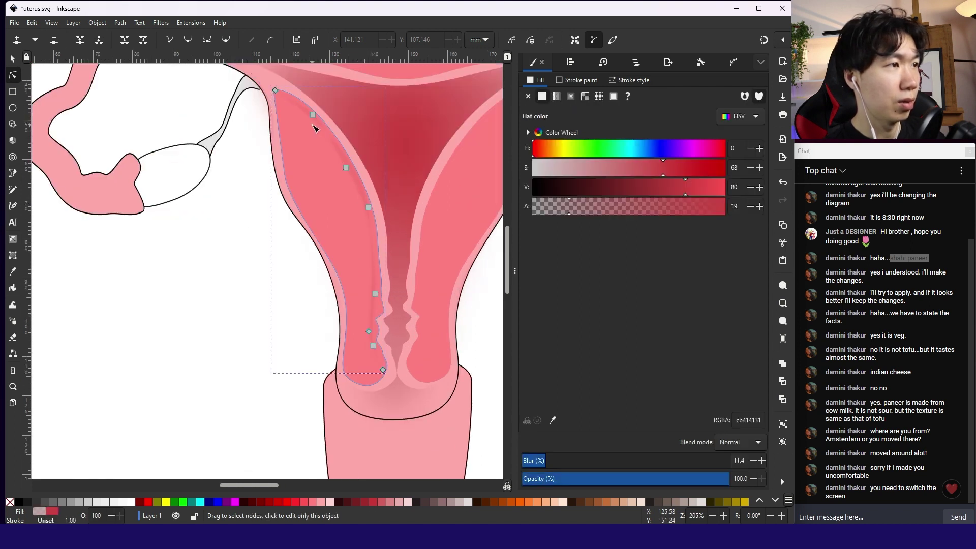
{"action": "double_click", "coordinate": [350, 170]}
{"action": "left_click", "coordinate": [229, 288]}
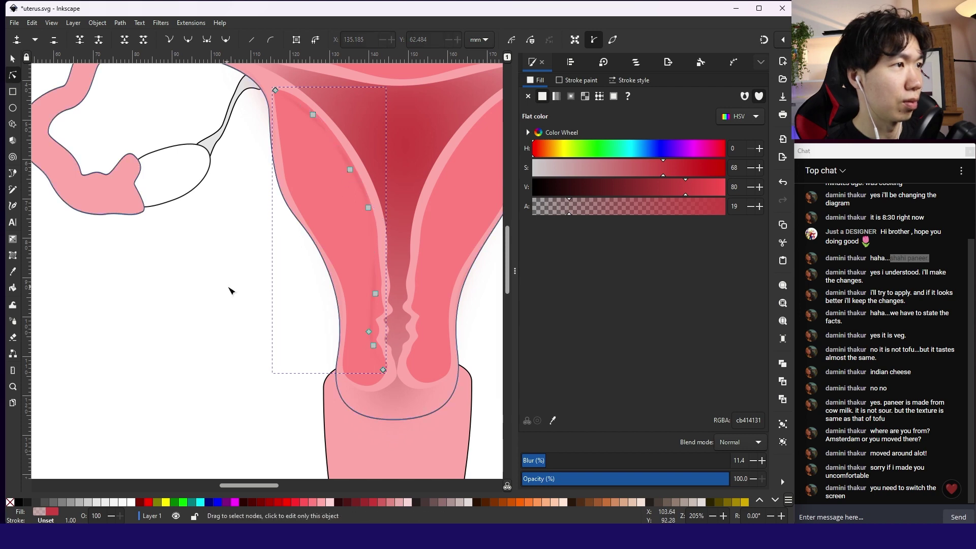
{"action": "scroll", "coordinate": [235, 283], "scroll_direction": "down", "scroll_amount": 2}
{"action": "left_click", "coordinate": [399, 302]}
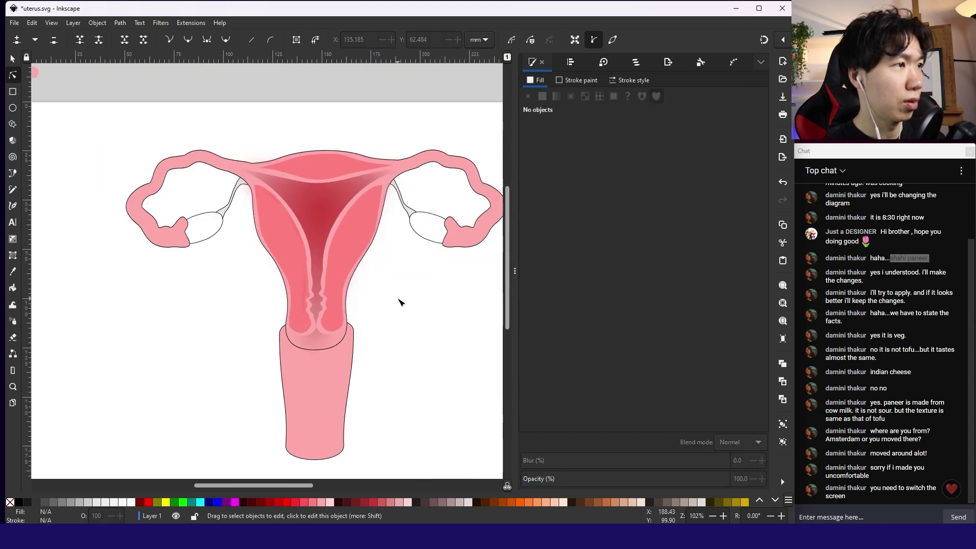
{"action": "scroll", "coordinate": [384, 300], "scroll_direction": "up", "scroll_amount": 1}
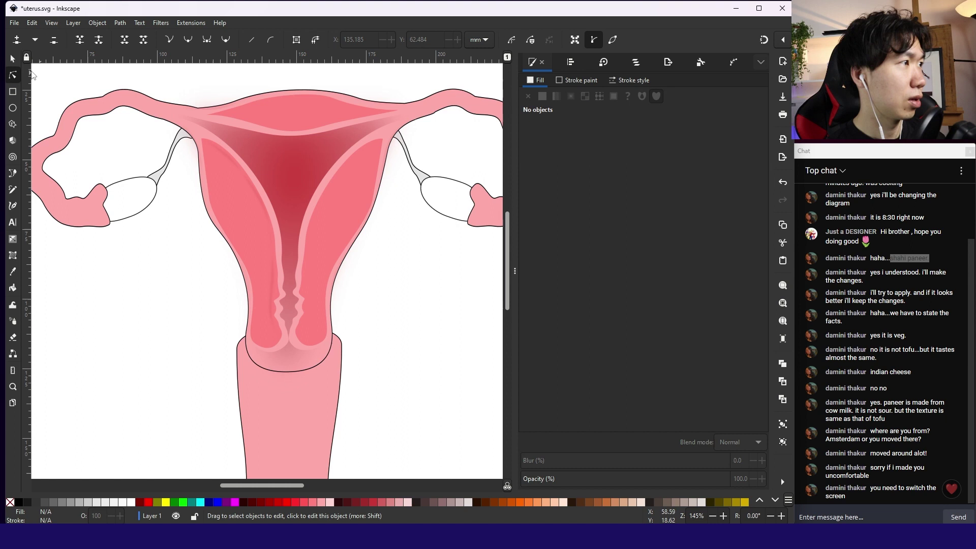
Paste a copy of the blurred dark red shadow strip and move it onto the left wall beside the first.
{"action": "left_click", "coordinate": [12, 60]}
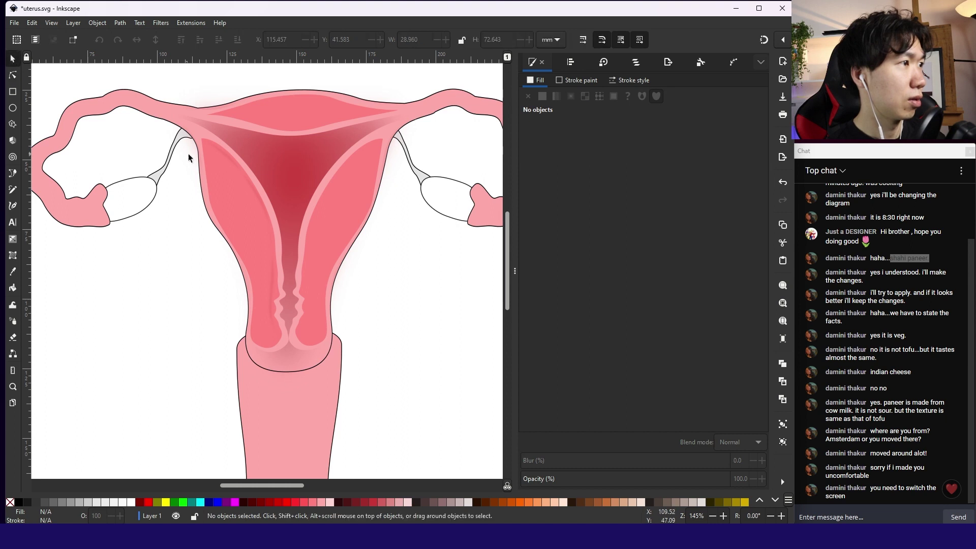
{"action": "left_click", "coordinate": [222, 156]}
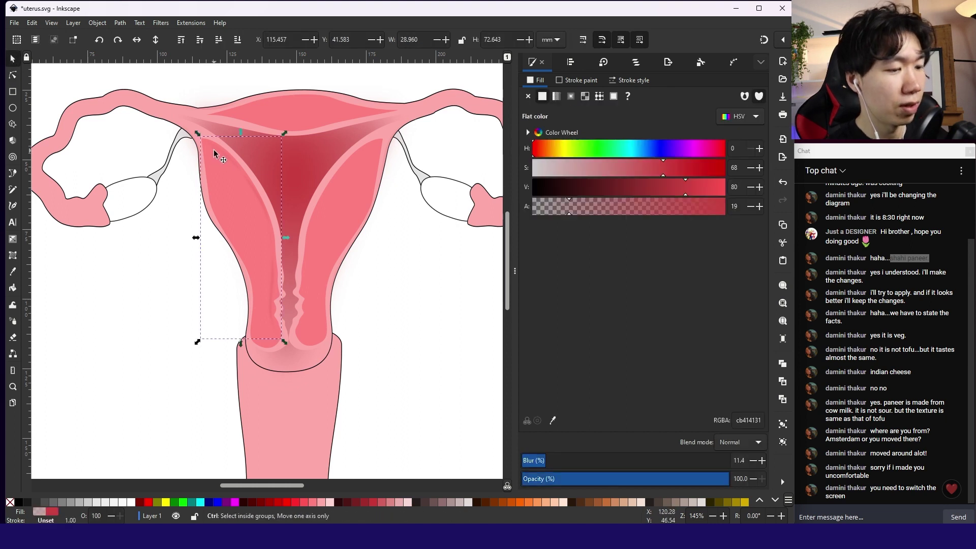
{"action": "key", "text": "ctrl+v"}
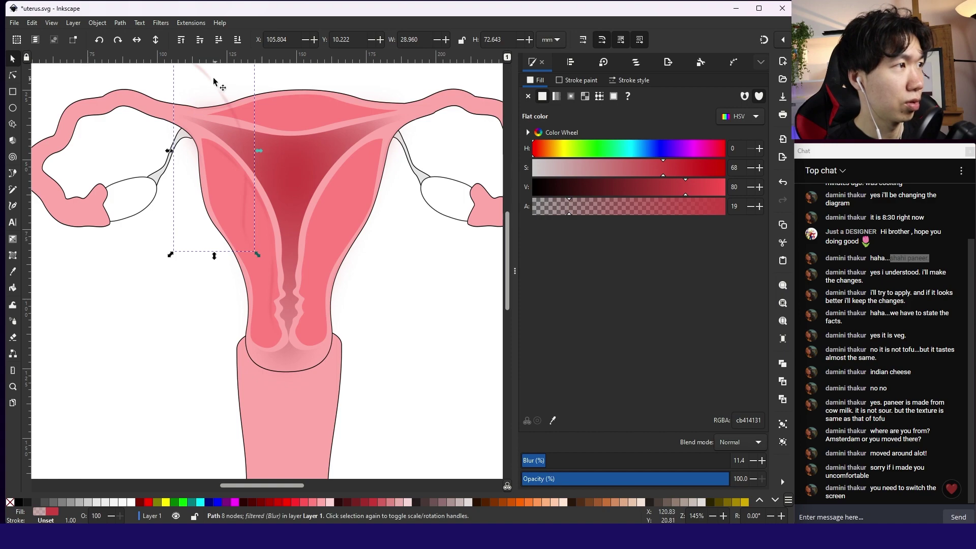
{"action": "left_click_drag", "start_coordinate": [214, 78], "coordinate": [216, 194]}
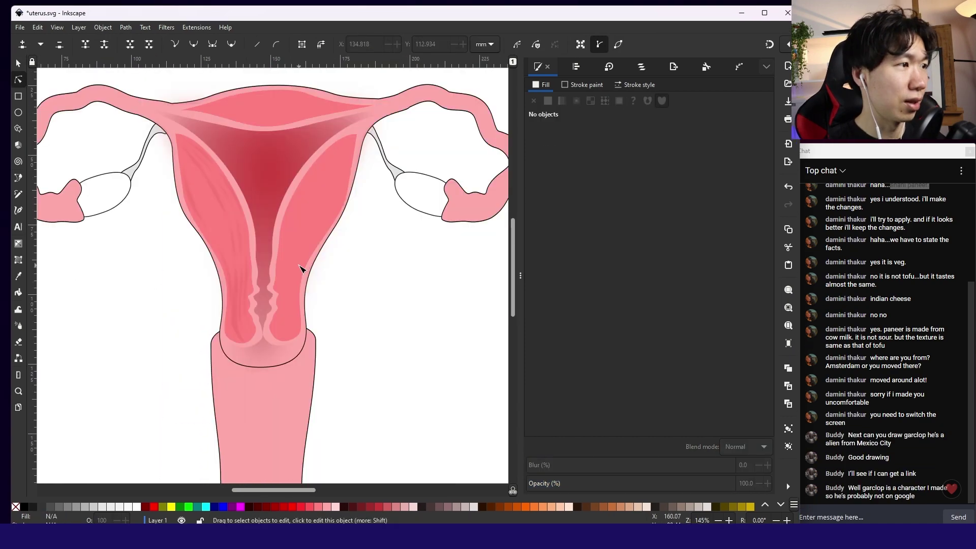
Examine the lower end of the streaked left wall and the bottom inner node of its light pink layer.
{"action": "scroll", "coordinate": [299, 265], "scroll_direction": "up", "scroll_amount": 2}
{"action": "key", "text": "b"}
{"action": "key", "text": "n"}
{"action": "scroll", "coordinate": [233, 359], "scroll_direction": "down", "scroll_amount": 4}
{"action": "key", "text": "s"}
{"action": "scroll", "coordinate": [204, 366], "scroll_direction": "up", "scroll_amount": 4}
{"action": "key", "text": "n"}
{"action": "left_click", "coordinate": [206, 321]}
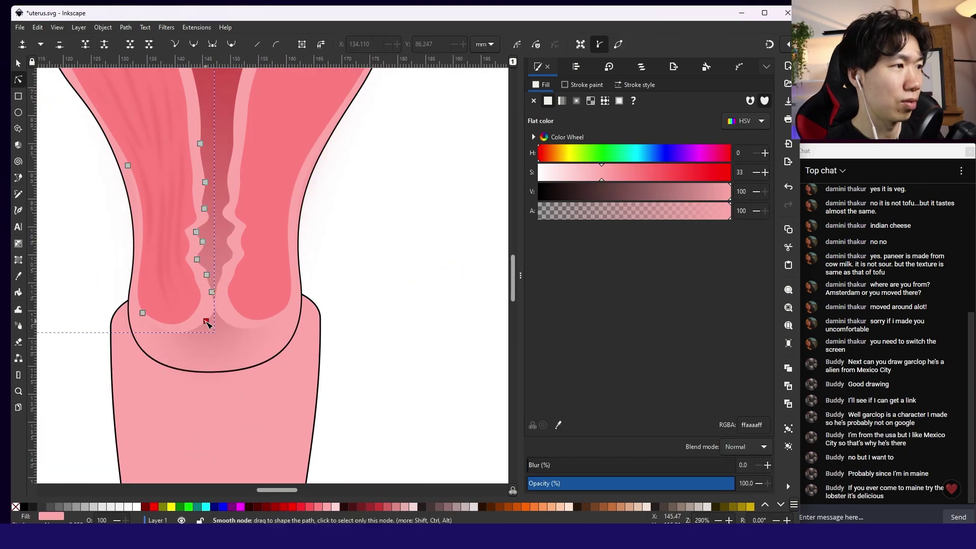
{"action": "left_click", "coordinate": [163, 255]}
{"action": "scroll", "coordinate": [371, 329], "scroll_direction": "down", "scroll_amount": 3}
Delete the plain medium pink right wall shape.
{"action": "key", "text": "s"}
{"action": "left_click", "coordinate": [351, 239]}
{"action": "key", "text": "Delete"}
Group the left wall with its shadow strips and paste a copy of the group.
{"action": "left_click", "coordinate": [238, 351]}
{"action": "left_click", "coordinate": [277, 244]}
{"action": "left_click_drag", "start_coordinate": [219, 353], "coordinate": [338, 161]}
{"action": "key", "text": "ctrl+g"}
{"action": "key", "text": "ctrl+c"}
{"action": "key", "text": "ctrl+v"}
Flip the copied wall group horizontally and position it as the right wall opposite the original.
{"action": "left_click", "coordinate": [142, 44]}
{"action": "left_click_drag", "start_coordinate": [270, 161], "coordinate": [356, 236]}
{"action": "left_click", "coordinate": [355, 234]}
{"action": "left_click_drag", "start_coordinate": [413, 162], "coordinate": [416, 166]}
{"action": "scroll", "coordinate": [321, 136], "scroll_direction": "up", "scroll_amount": 3}
{"action": "left_click_drag", "start_coordinate": [371, 189], "coordinate": [348, 203]}
{"action": "key", "text": "Escape"}
{"action": "scroll", "coordinate": [402, 145], "scroll_direction": "down", "scroll_amount": 4}
{"action": "scroll", "coordinate": [420, 159], "scroll_direction": "up", "scroll_amount": 4}
Move nodes of the shadow strips in the upper uterine wall to follow its curved lower edge, and save the drawing.
{"action": "left_click", "coordinate": [267, 122]}
{"action": "left_click", "coordinate": [18, 84]}
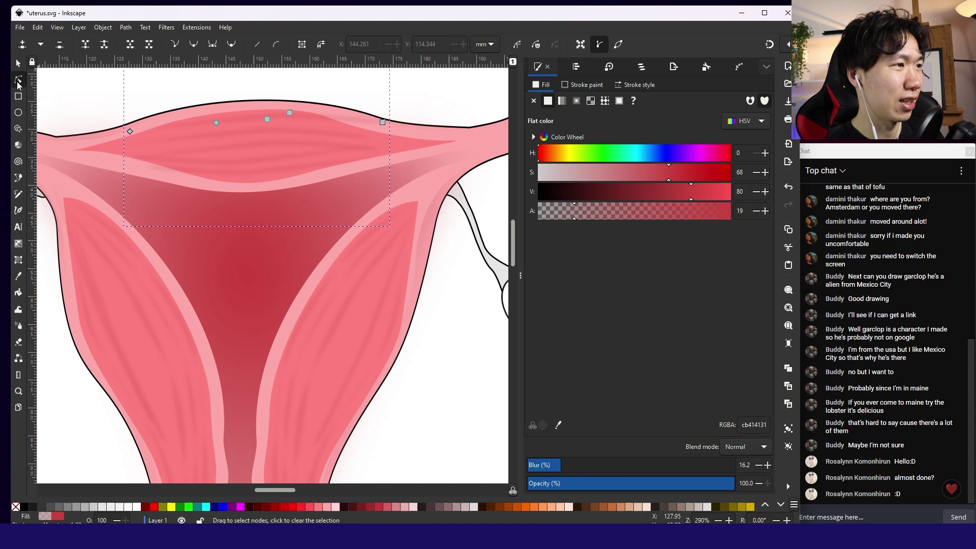
{"action": "left_click_drag", "start_coordinate": [289, 112], "coordinate": [294, 124]}
{"action": "left_click_drag", "start_coordinate": [368, 135], "coordinate": [403, 144]}
{"action": "mouse_move", "coordinate": [273, 118]}
{"action": "left_mouse_down"}
{"action": "mouse_move", "coordinate": [257, 124]}
{"action": "mouse_move", "coordinate": [255, 178]}
{"action": "left_mouse_up"}
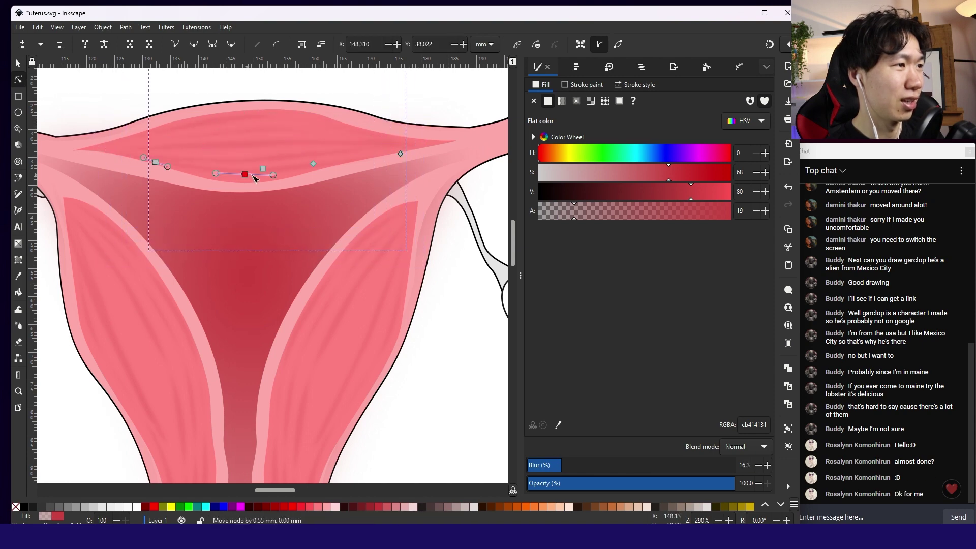
{"action": "left_click_drag", "start_coordinate": [400, 154], "coordinate": [407, 150]}
{"action": "key", "text": "Escape"}
{"action": "scroll", "coordinate": [437, 106], "scroll_direction": "down", "scroll_amount": 4}
{"action": "key", "text": "ctrl+s"}
{"action": "scroll", "coordinate": [477, 235], "scroll_direction": "right", "scroll_amount": 2}
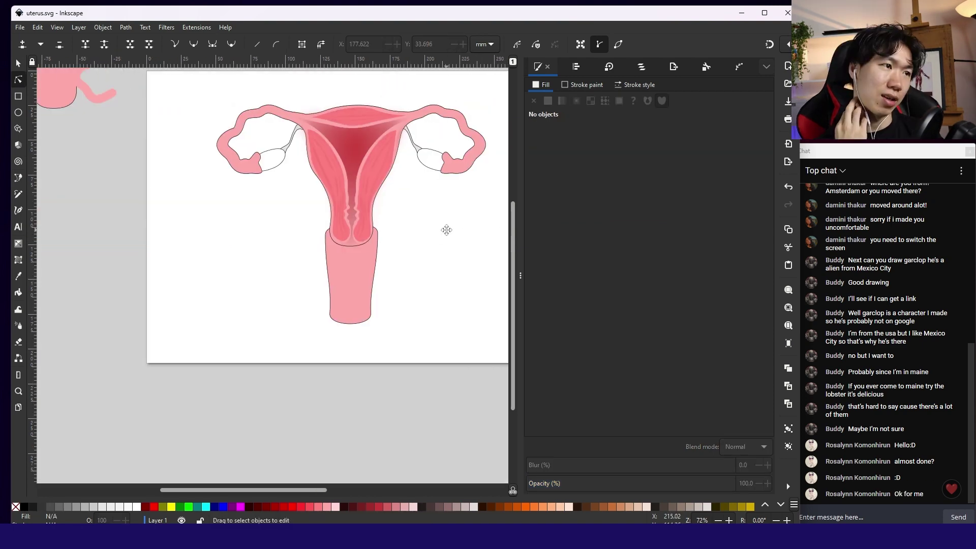
{"action": "left_click", "coordinate": [342, 284]}
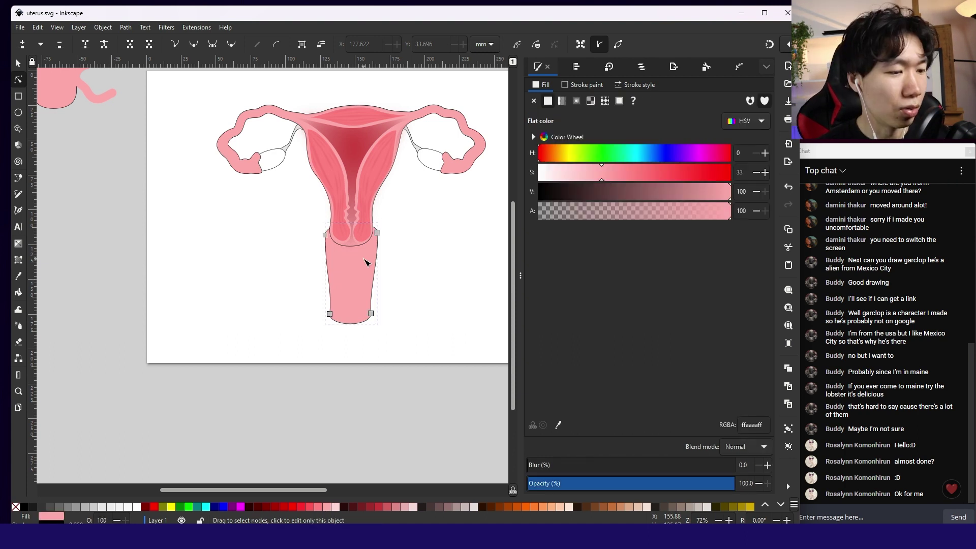
{"action": "key", "text": "ctrl+v"}
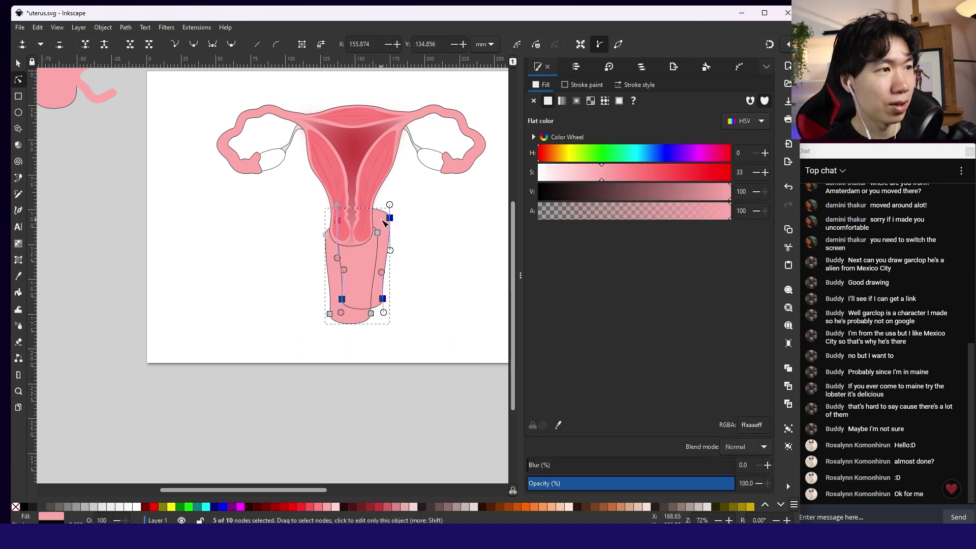
{"action": "left_click_drag", "start_coordinate": [390, 220], "coordinate": [444, 227]}
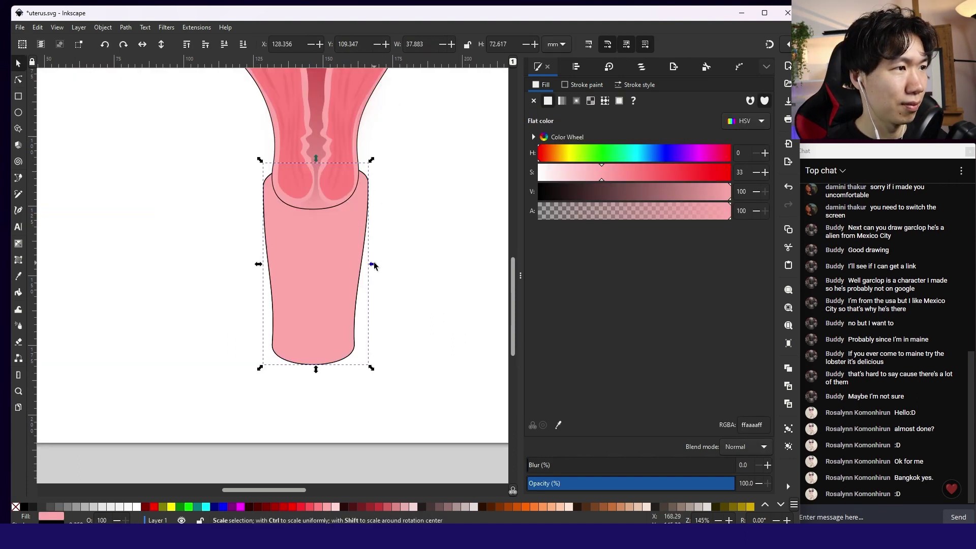
Narrow the duplicated canal shape about its centre to about 31 mm wide and fill it with the dark red to pink linear gradient 7410.
{"action": "left_click_drag", "start_coordinate": [375, 264], "coordinate": [337, 260]}
{"action": "key", "text": "Escape"}
{"action": "left_click", "coordinate": [343, 254]}
{"action": "left_click", "coordinate": [562, 100]}
{"action": "left_click", "coordinate": [582, 122]}
{"action": "left_click", "coordinate": [561, 173]}
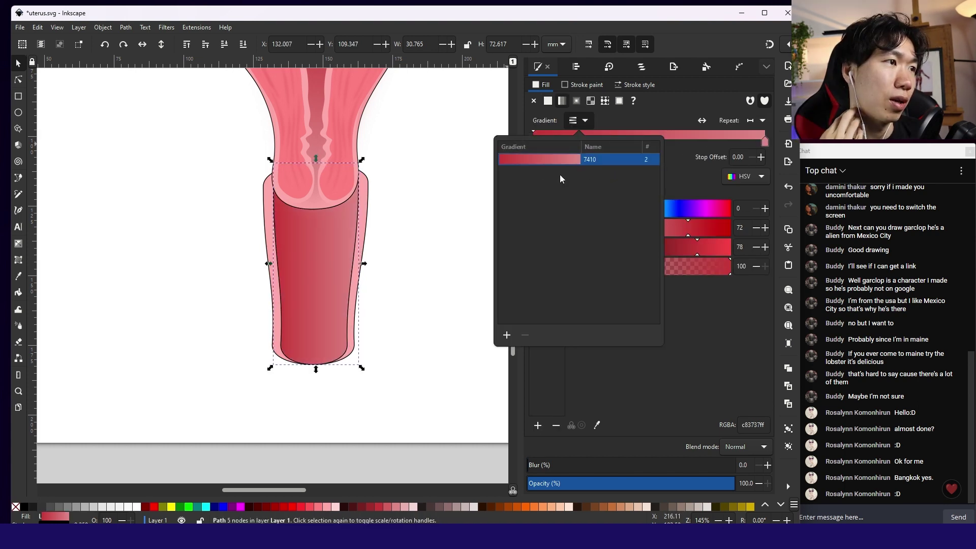
{"action": "left_click", "coordinate": [440, 238]}
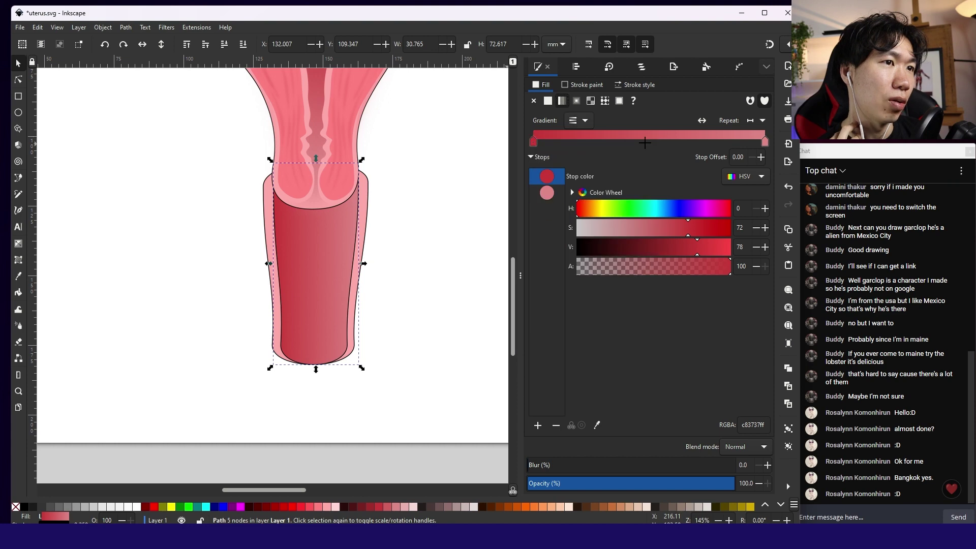
Add a middle stop to the inner canal's gradient, shift it toward the dark red end, and deselect the shape.
{"action": "double_click", "coordinate": [644, 143]}
{"action": "left_click_drag", "start_coordinate": [644, 143], "coordinate": [588, 144]}
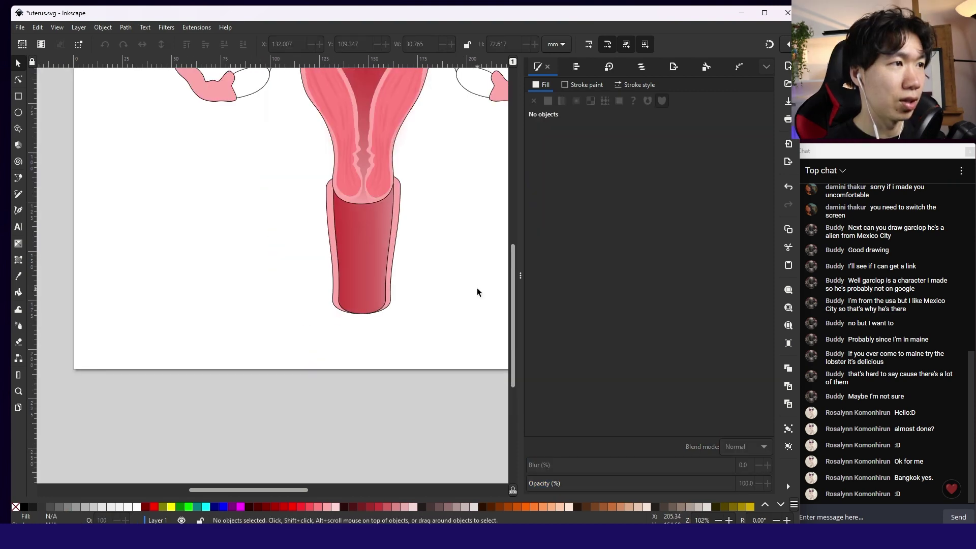
{"action": "scroll", "coordinate": [477, 293], "scroll_direction": "down", "scroll_amount": 2}
{"action": "scroll", "coordinate": [466, 286], "scroll_direction": "up", "scroll_amount": 1}
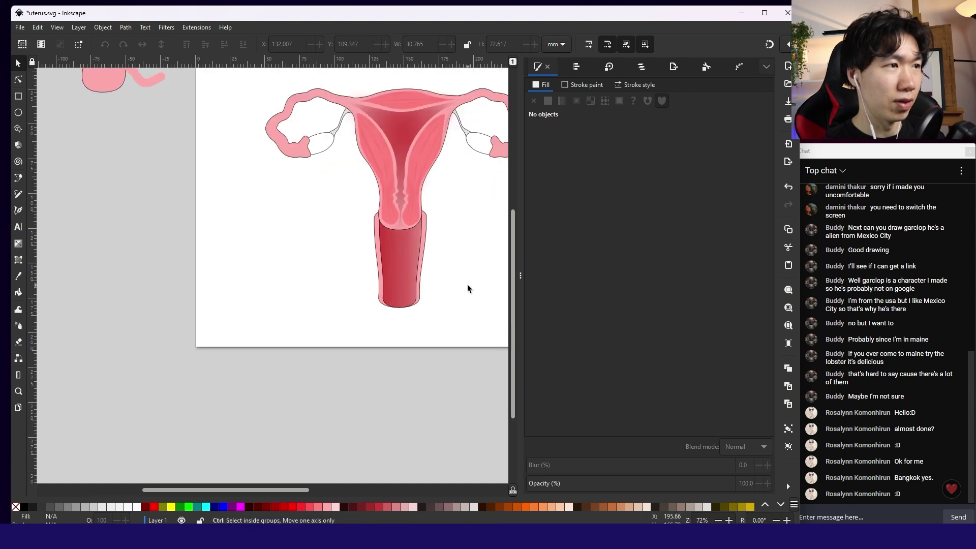
{"action": "scroll", "coordinate": [465, 281], "scroll_direction": "up", "scroll_amount": 2}
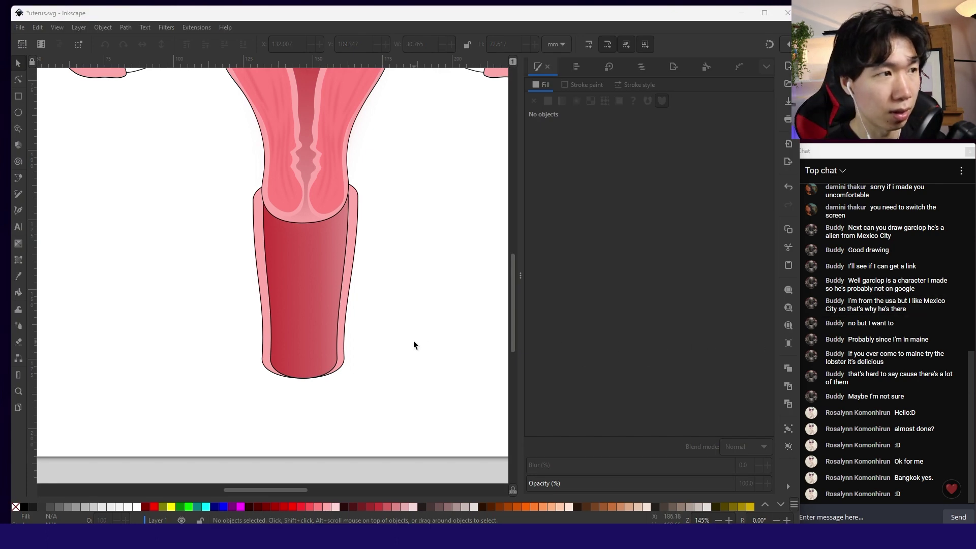
{"action": "scroll", "coordinate": [340, 310], "scroll_direction": "up", "scroll_amount": 2, "text": "ctrl"}
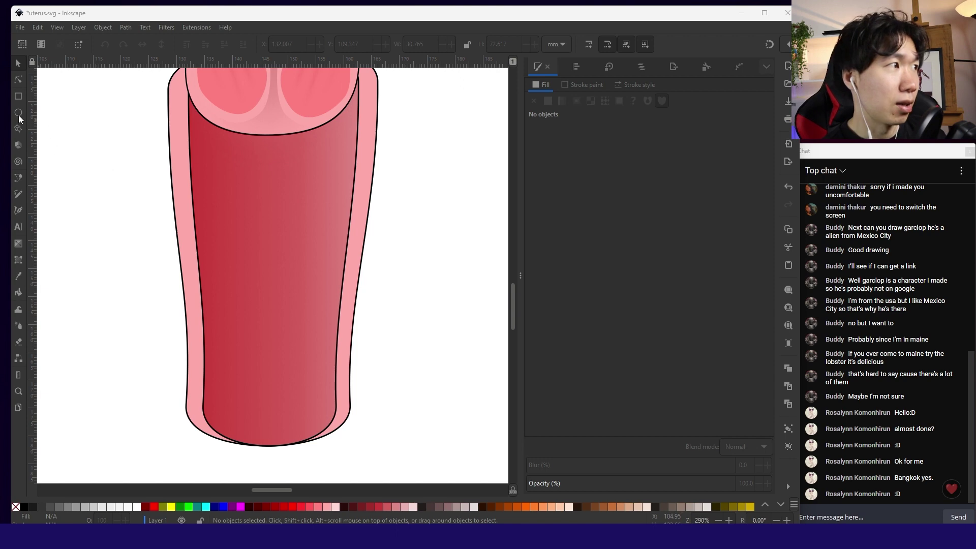
{"action": "left_click", "coordinate": [55, 134]}
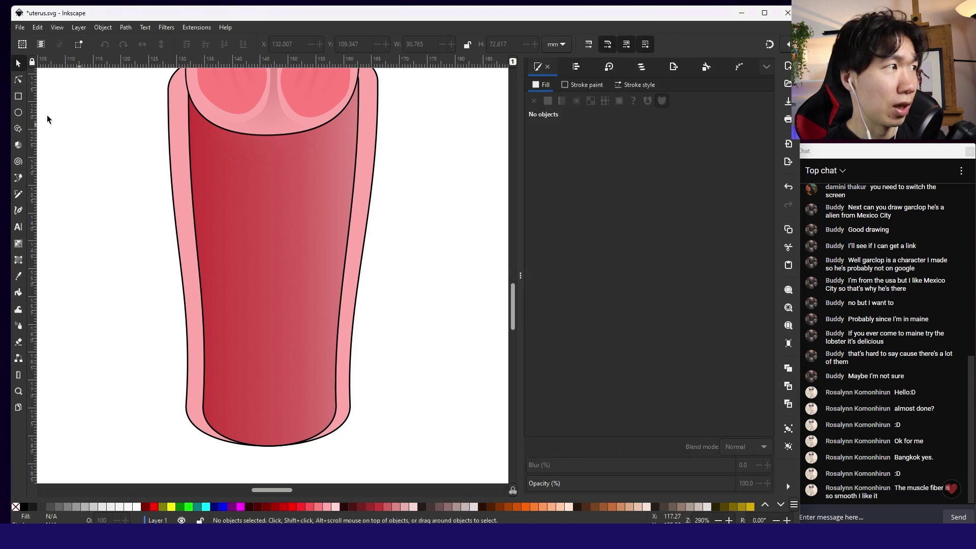
Draw a closed, thin, arched dark red fold, about 28 by 2 mm, across the upper inner canal with the Pen tool.
{"action": "left_click", "coordinate": [18, 177]}
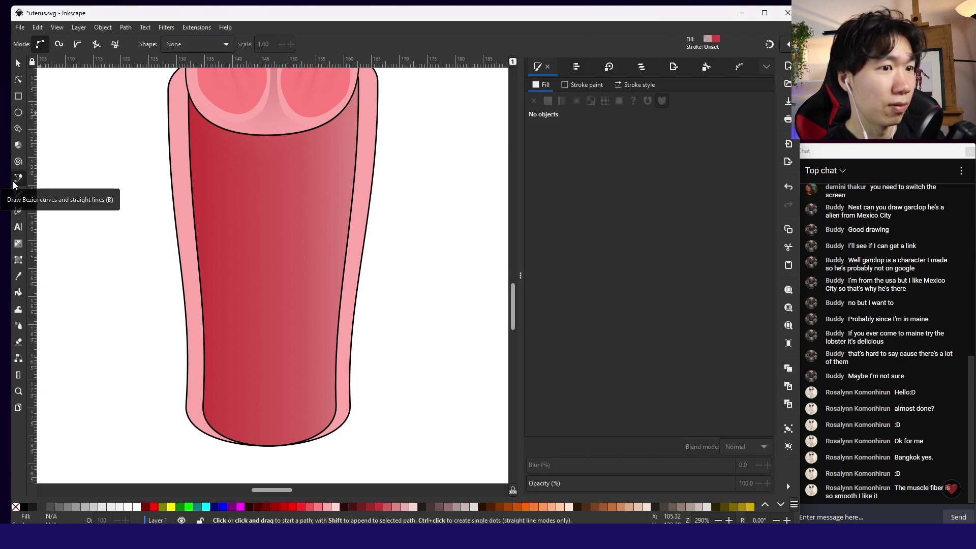
{"action": "left_click", "coordinate": [195, 194]}
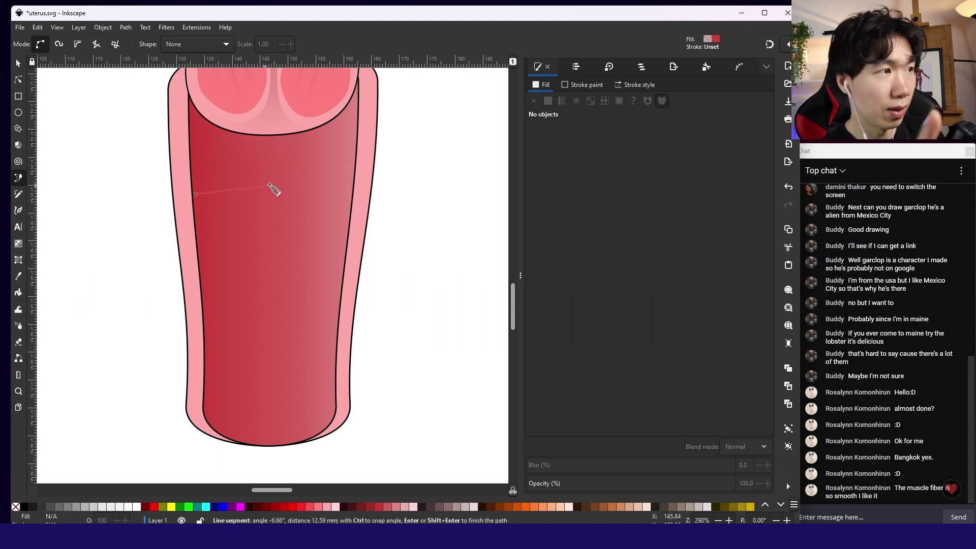
{"action": "left_click_drag", "start_coordinate": [274, 185], "coordinate": [293, 182]}
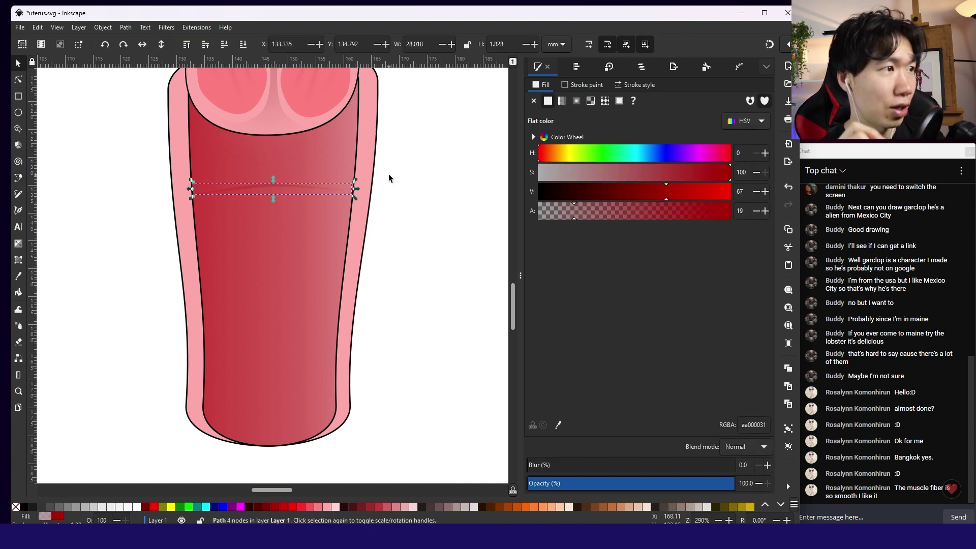
{"action": "left_click", "coordinate": [483, 255]}
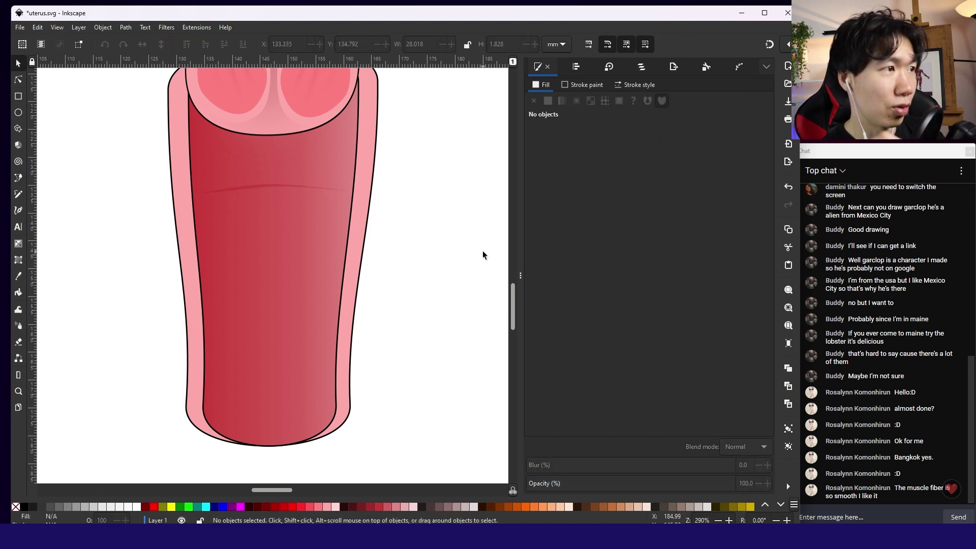
{"action": "key", "text": "ctrl"}
{"action": "scroll", "coordinate": [483, 256], "scroll_direction": "down", "scroll_amount": 1}
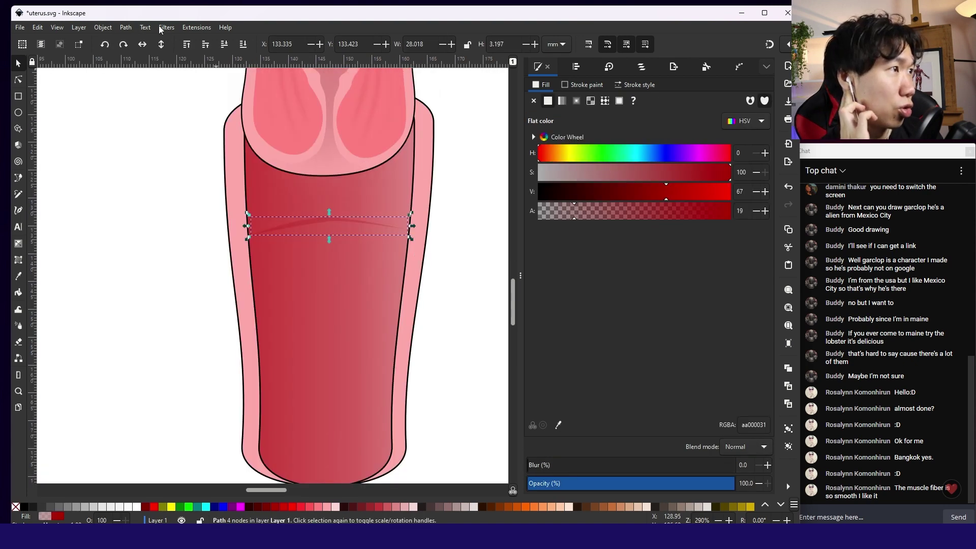
Apply a Blur filter with live preview to the canal fold, with horizontal and vertical blur at 0.1, and deselect it.
{"action": "left_click", "coordinate": [162, 27]}
{"action": "mouse_move", "coordinate": [185, 54]}
{"action": "left_click", "coordinate": [297, 68]}
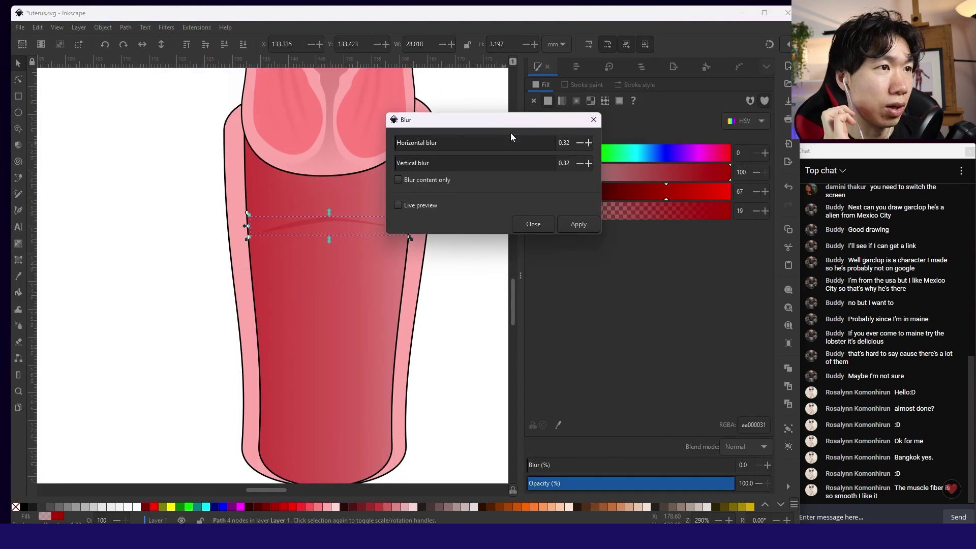
{"action": "left_click", "coordinate": [422, 206]}
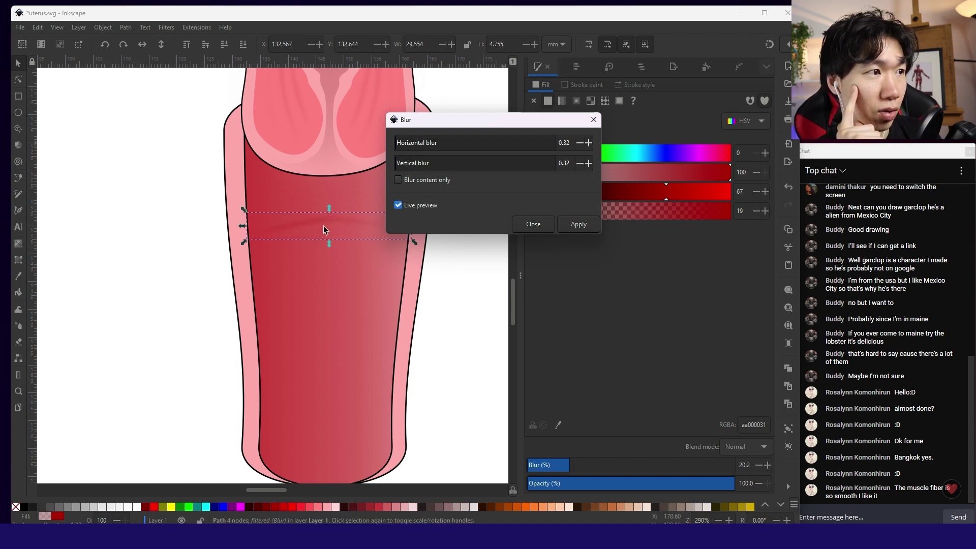
{"action": "double_click", "coordinate": [566, 143]}
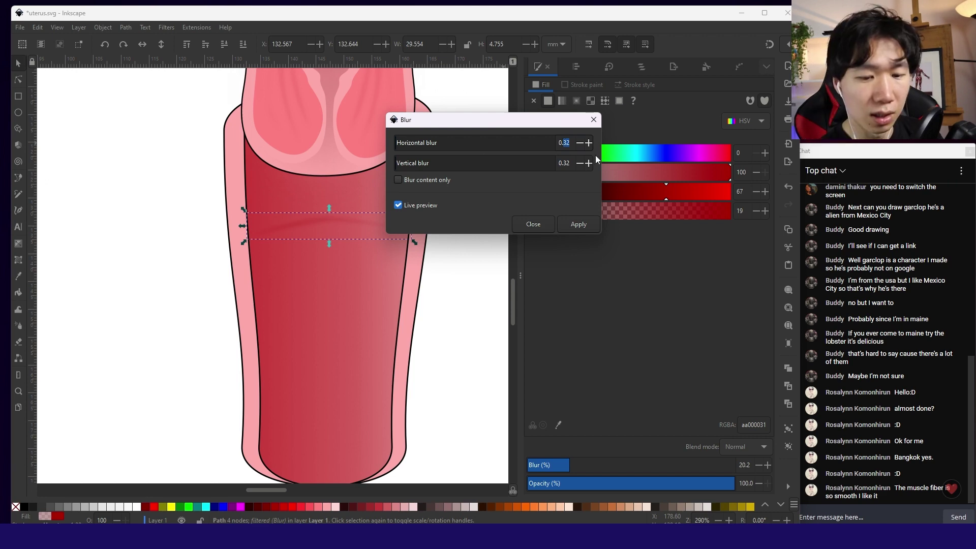
{"action": "type", "text": "1"}
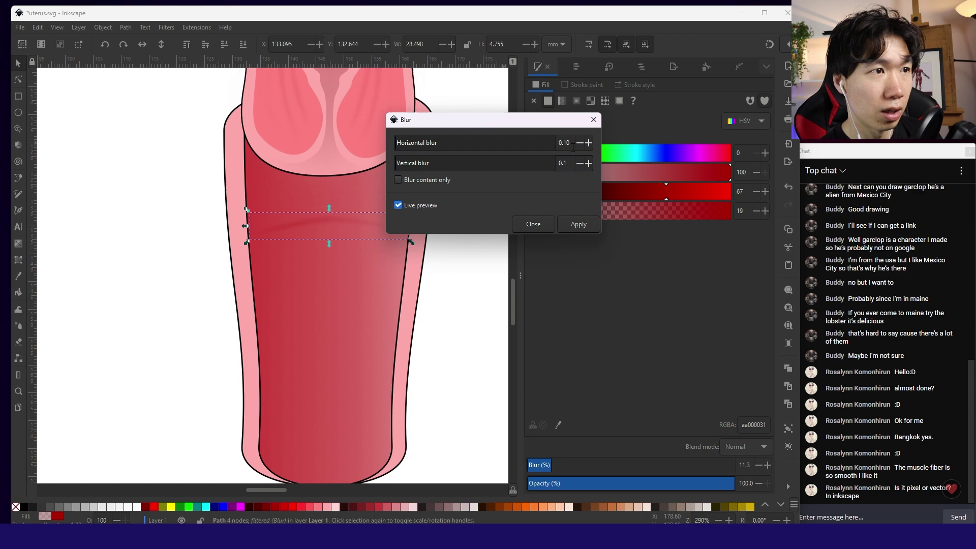
{"action": "left_click", "coordinate": [533, 224]}
{"action": "left_click", "coordinate": [114, 121]}
Adjust the middle nodes of the blurred canal fold with the Node tool to smooth its arc, and deselect it.
{"action": "key", "text": "n"}
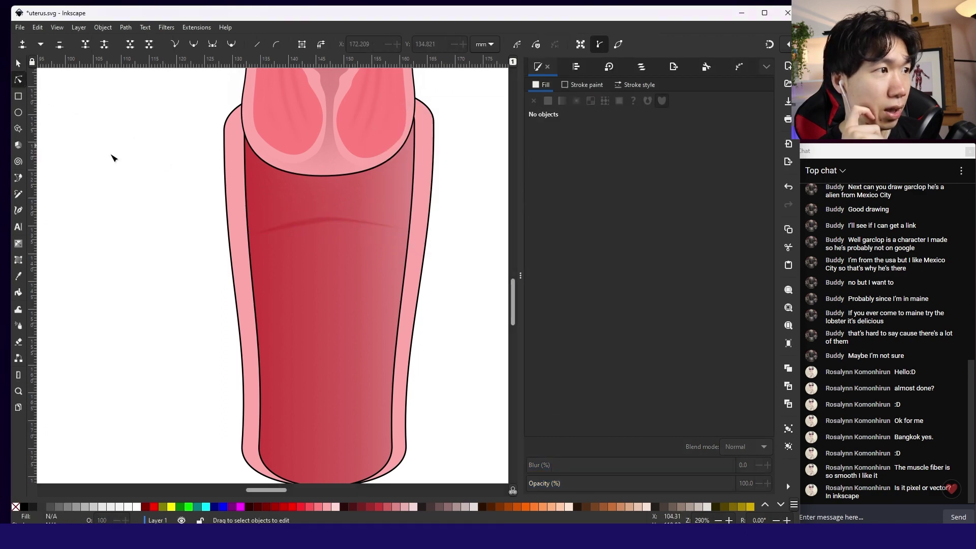
{"action": "left_click", "coordinate": [285, 228]}
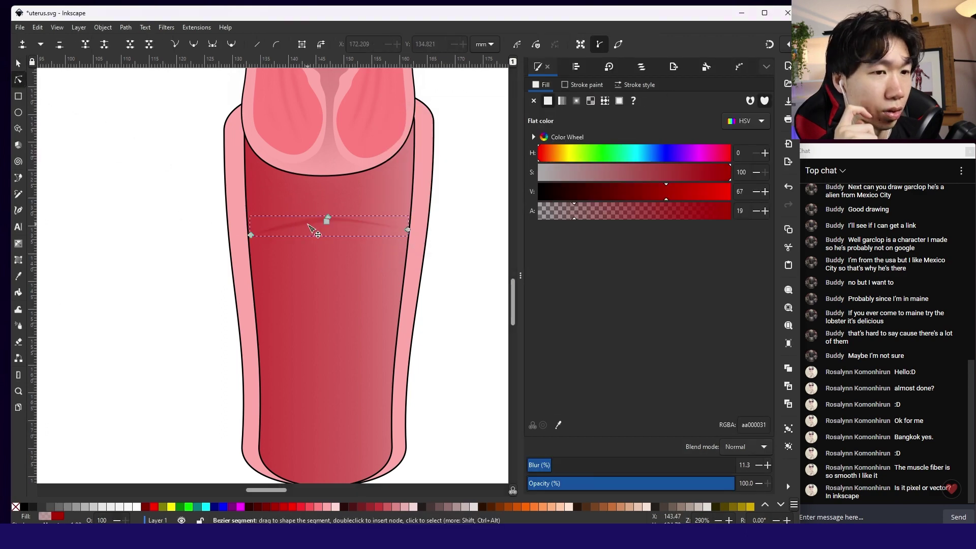
{"action": "scroll", "coordinate": [313, 227], "scroll_direction": "up", "scroll_amount": 3}
{"action": "left_click", "coordinate": [355, 206]}
{"action": "scroll", "coordinate": [355, 212], "scroll_direction": "down", "scroll_amount": 3}
{"action": "scroll", "coordinate": [397, 216], "scroll_direction": "up", "scroll_amount": 3}
{"action": "left_click", "coordinate": [19, 63]}
{"action": "left_click", "coordinate": [20, 82]}
{"action": "left_click", "coordinate": [278, 196]}
{"action": "key", "text": "Escape"}
{"action": "scroll", "coordinate": [274, 270], "scroll_direction": "down", "scroll_amount": 4}
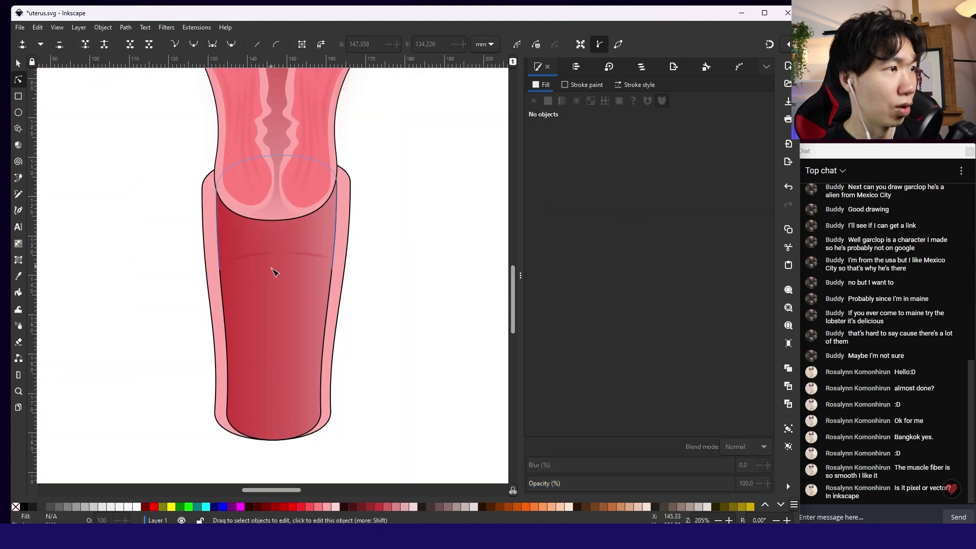
Draw a rectangle about 67 by 42 mm across the lower part of the vaginal canal.
{"action": "left_click", "coordinate": [18, 63]}
{"action": "scroll", "coordinate": [383, 294], "scroll_direction": "down", "scroll_amount": 3}
{"action": "left_click", "coordinate": [422, 309]}
{"action": "scroll", "coordinate": [421, 309], "scroll_direction": "down", "scroll_amount": 3}
{"action": "scroll", "coordinate": [408, 306], "scroll_direction": "up", "scroll_amount": 2}
{"action": "left_click", "coordinate": [399, 300]}
{"action": "left_click", "coordinate": [420, 285]}
{"action": "scroll", "coordinate": [420, 285], "scroll_direction": "down", "scroll_amount": 2}
{"action": "left_click", "coordinate": [18, 96]}
{"action": "left_click_drag", "start_coordinate": [362, 334], "coordinate": [428, 293]}
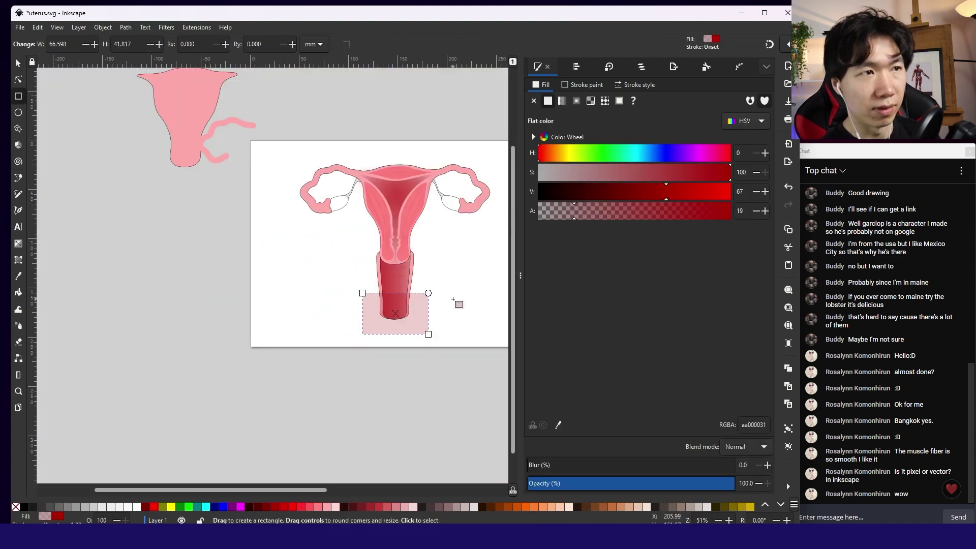
Fill the rectangle with white and shift it about 7 mm up over the lower canal.
{"action": "left_click", "coordinate": [137, 506]}
{"action": "left_click", "coordinate": [18, 63]}
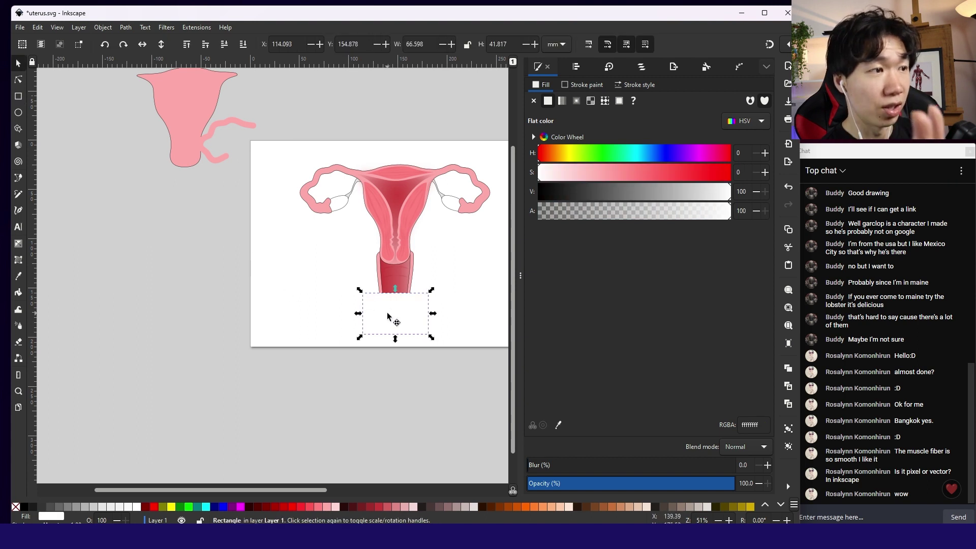
{"action": "left_click_drag", "start_coordinate": [387, 311], "coordinate": [386, 304]}
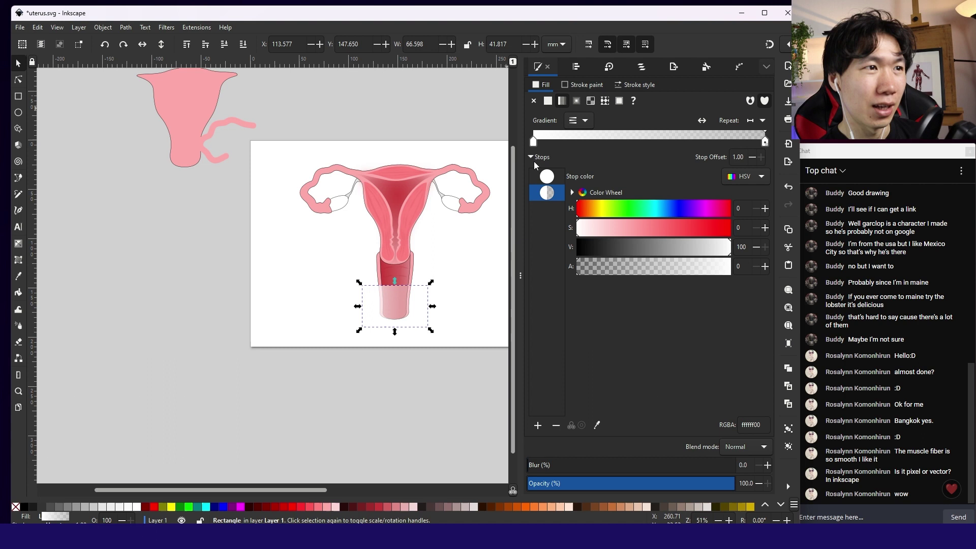
Give the white rectangle a linear gradient from opaque white to fully transparent and rotate it 90° counter-clockwise.
{"action": "left_click", "coordinate": [531, 141]}
{"action": "left_click", "coordinate": [764, 142]}
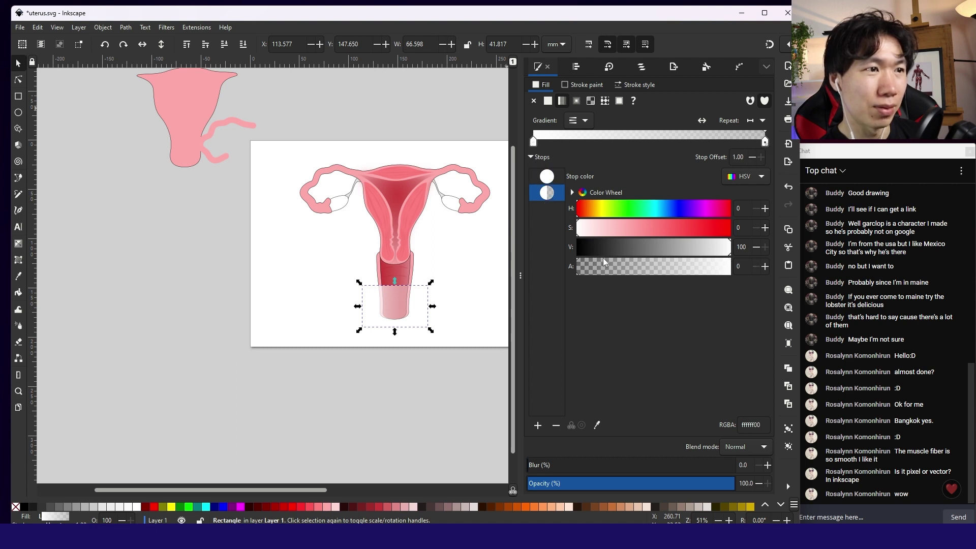
{"action": "mouse_move", "coordinate": [578, 279]}
{"action": "left_mouse_down"}
{"action": "mouse_move", "coordinate": [767, 270]}
{"action": "mouse_move", "coordinate": [572, 270]}
{"action": "left_mouse_up"}
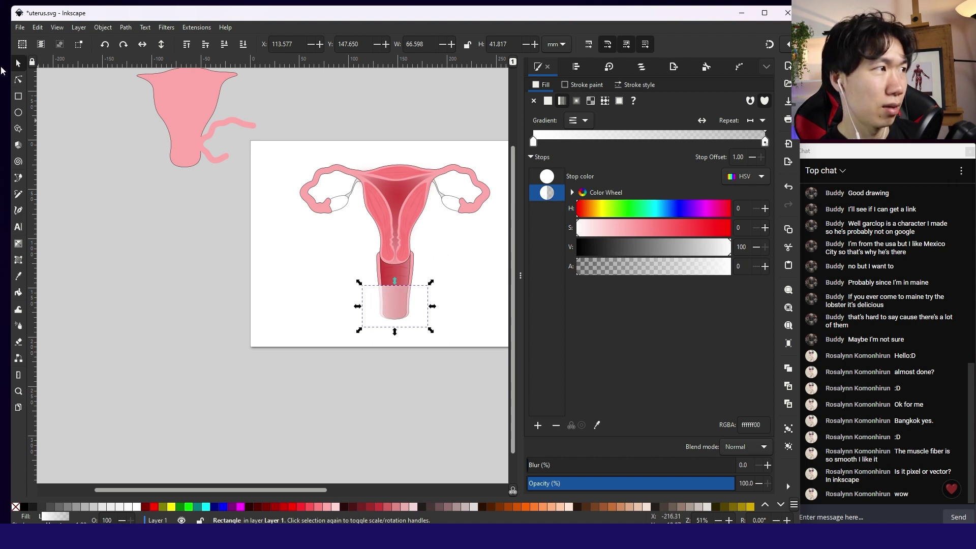
{"action": "left_click", "coordinate": [411, 304]}
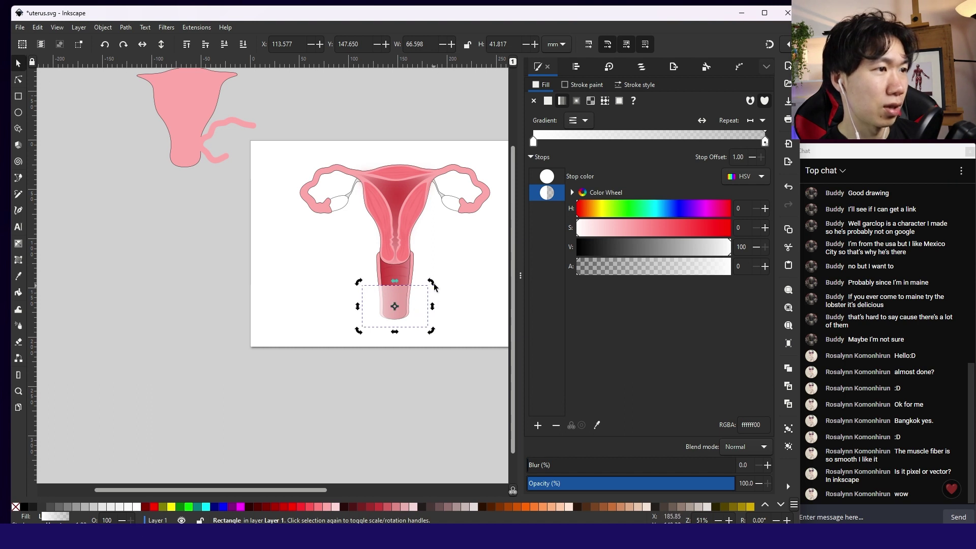
{"action": "left_click", "coordinate": [112, 45]}
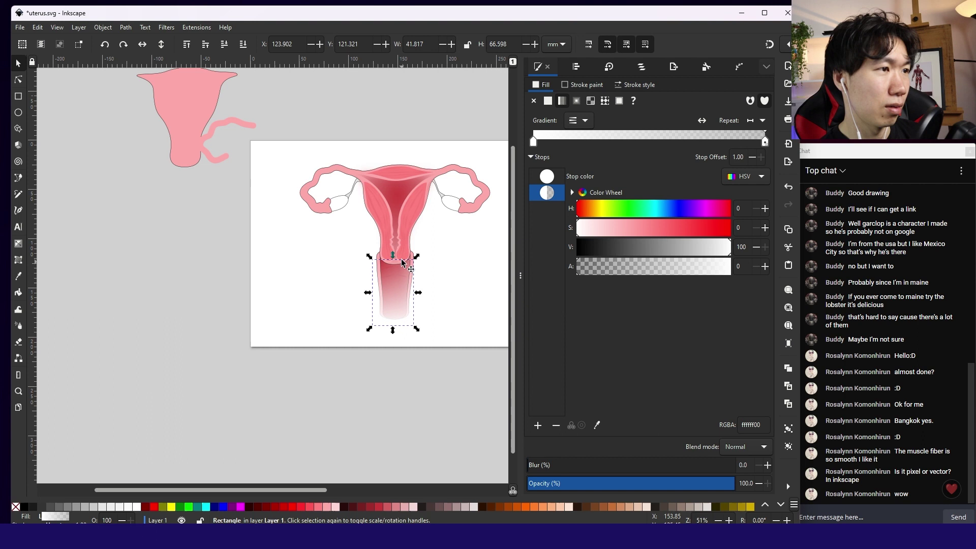
Shorten the fade rectangle from its upper edge to about 59 mm high, deselect it, and save the drawing.
{"action": "left_click_drag", "start_coordinate": [392, 255], "coordinate": [407, 287]}
{"action": "left_click", "coordinate": [176, 193]}
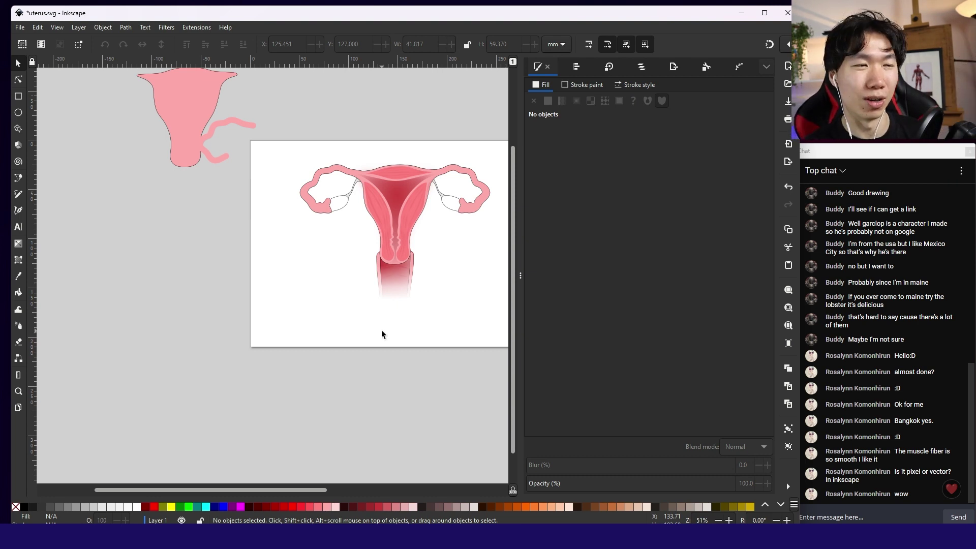
{"action": "left_click_drag", "start_coordinate": [427, 288], "coordinate": [359, 312]}
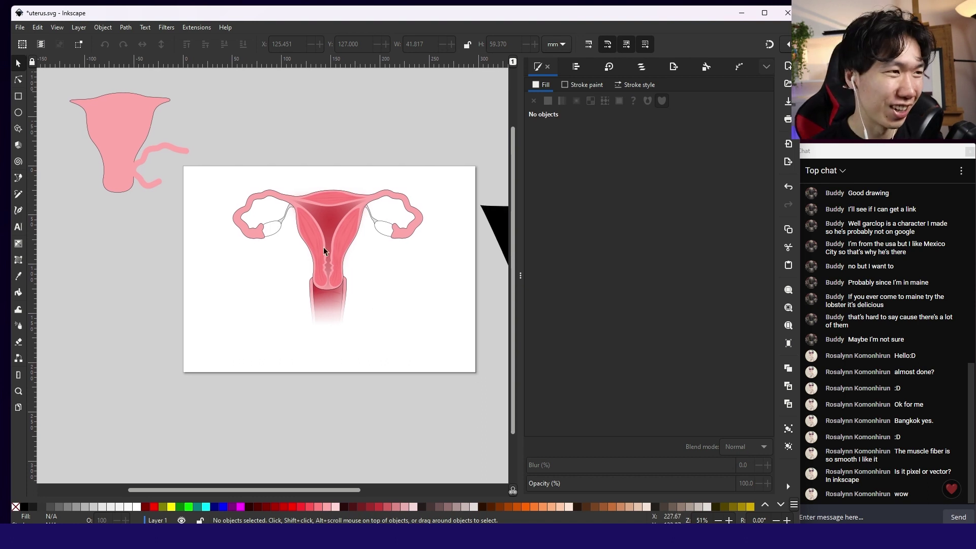
{"action": "key", "text": "ctrl+s"}
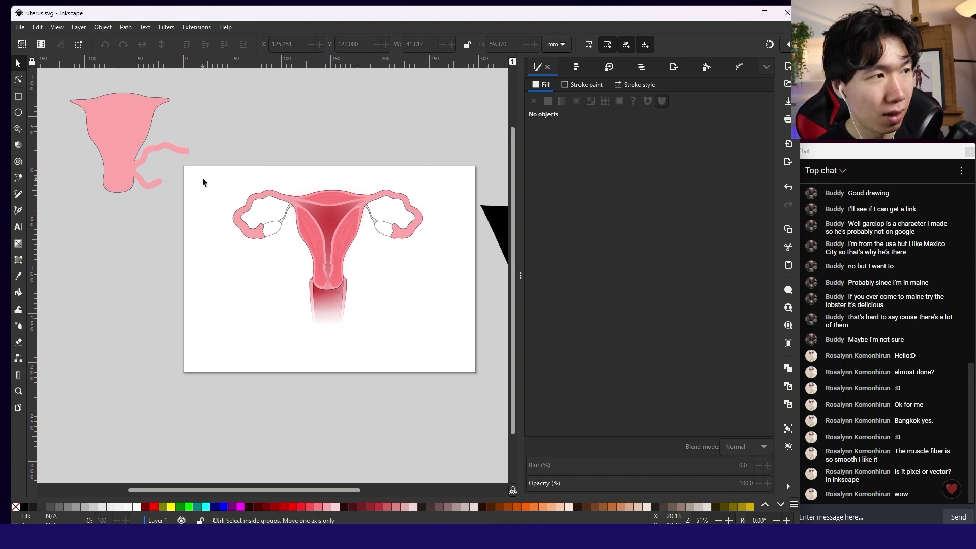
Place a copy of the spare pink tube path over the left fallopian tube.
{"action": "scroll", "coordinate": [203, 181], "scroll_direction": "up", "scroll_amount": 1}
{"action": "left_click_drag", "start_coordinate": [282, 192], "coordinate": [212, 207]}
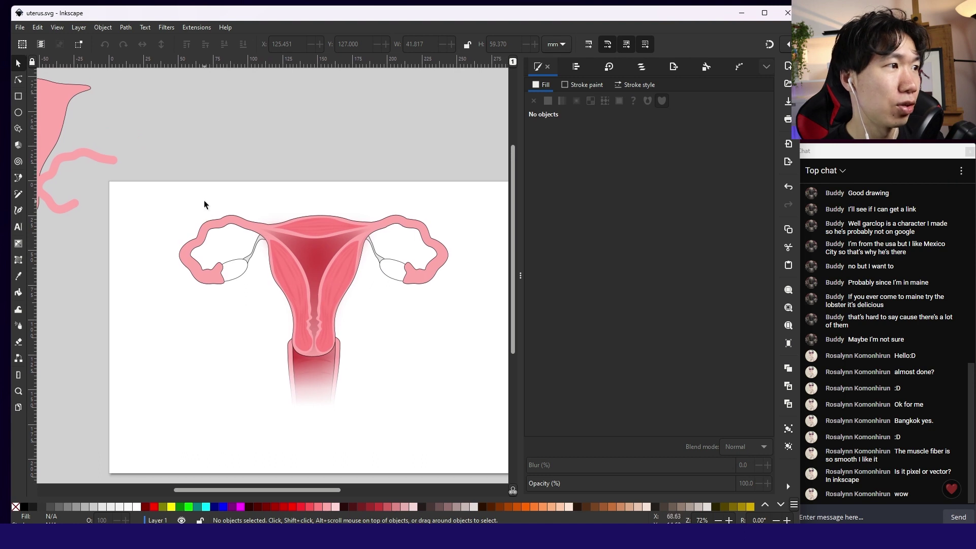
{"action": "left_click", "coordinate": [103, 164]}
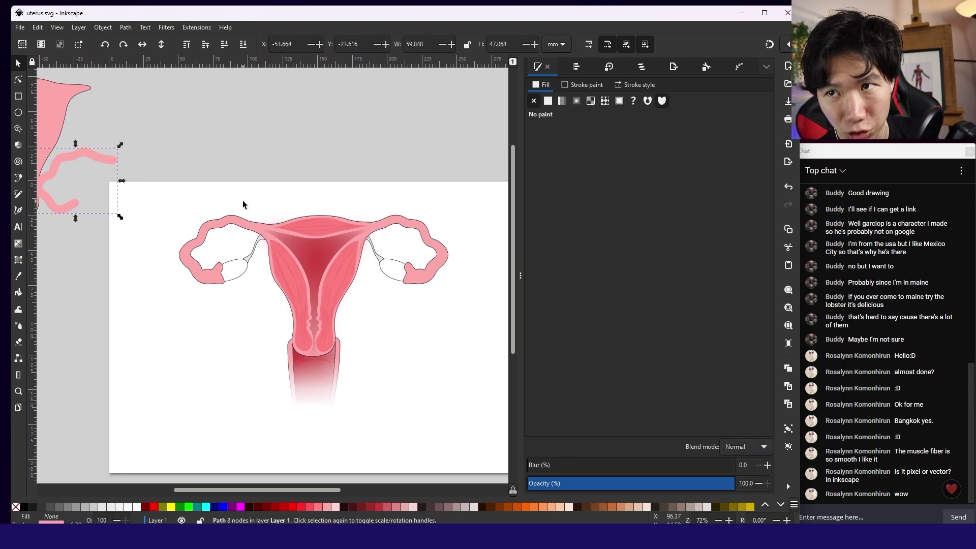
{"action": "mouse_move", "coordinate": [105, 161]}
{"action": "left_mouse_down"}
{"action": "mouse_move", "coordinate": [127, 132]}
{"action": "mouse_move", "coordinate": [221, 157]}
{"action": "mouse_move", "coordinate": [216, 146]}
{"action": "mouse_move", "coordinate": [233, 216]}
{"action": "mouse_move", "coordinate": [247, 224]}
{"action": "mouse_move", "coordinate": [264, 157]}
{"action": "mouse_move", "coordinate": [246, 226]}
{"action": "mouse_move", "coordinate": [255, 228]}
{"action": "left_mouse_up"}
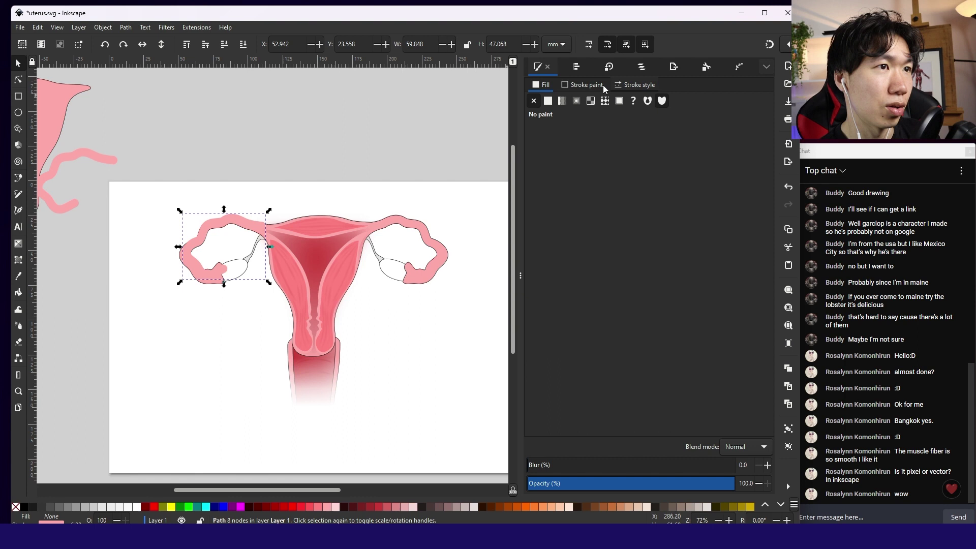
Set the stroke width of the copied tube path to 4 mm.
{"action": "left_click", "coordinate": [604, 87]}
{"action": "left_click", "coordinate": [636, 86]}
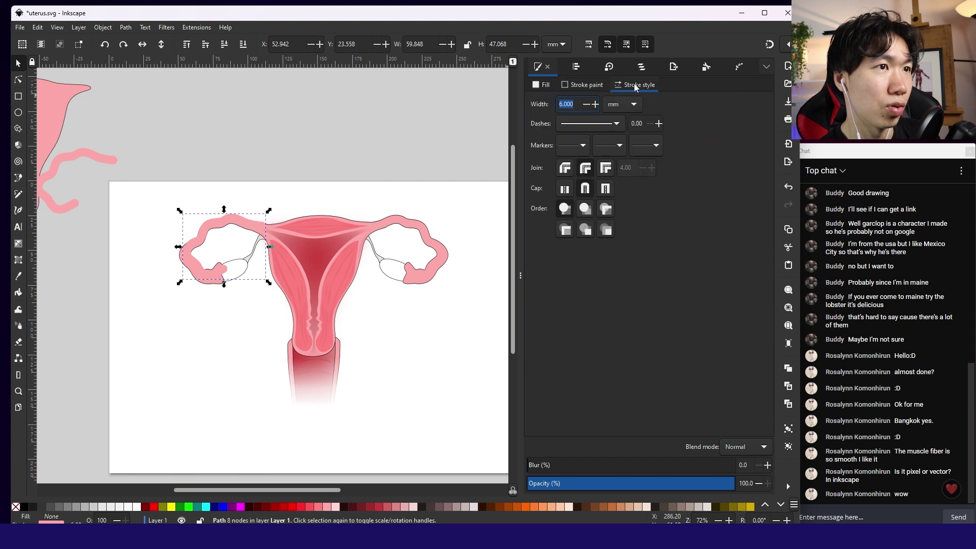
{"action": "left_click", "coordinate": [587, 105]}
{"action": "left_click_drag", "start_coordinate": [578, 105], "coordinate": [551, 106]}
{"action": "type", "text": "4"}
{"action": "key", "text": "Return"}
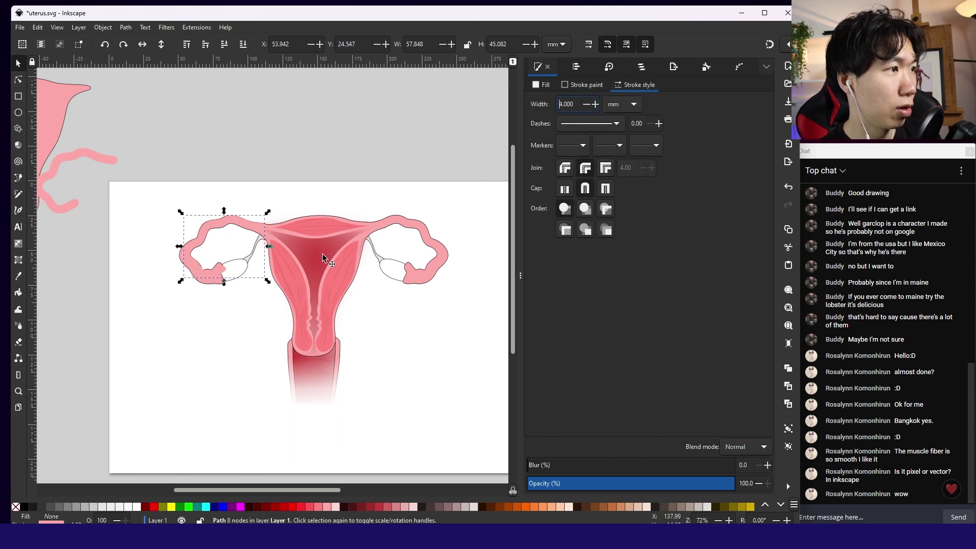
Give the copied tube path a white stroke without a fill and set its stroke width to 2 mm.
{"action": "left_click", "coordinate": [138, 507]}
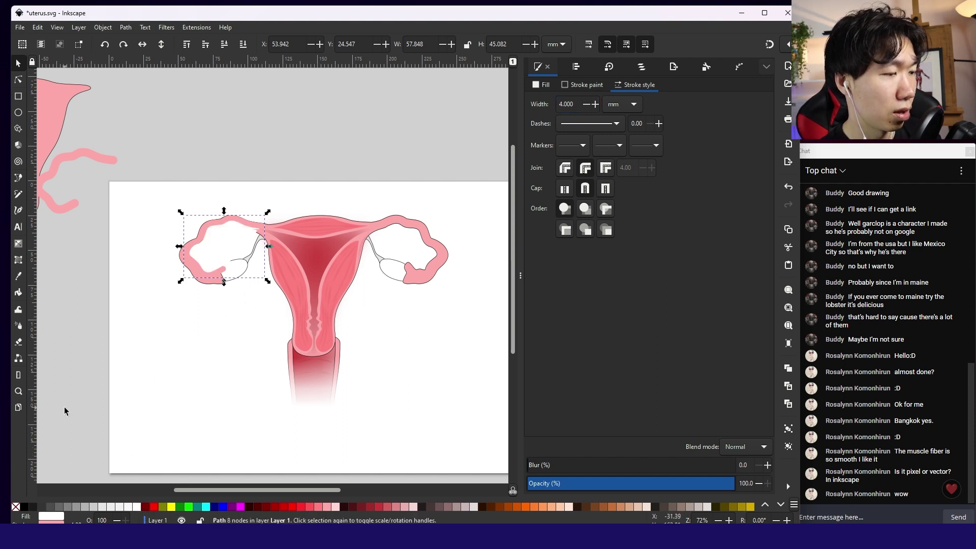
{"action": "key", "text": "ctrl+z"}
{"action": "left_click", "coordinate": [137, 507], "text": "shift"}
{"action": "left_click_drag", "start_coordinate": [574, 104], "coordinate": [544, 105]}
{"action": "type", "text": "2"}
{"action": "key", "text": "Return"}
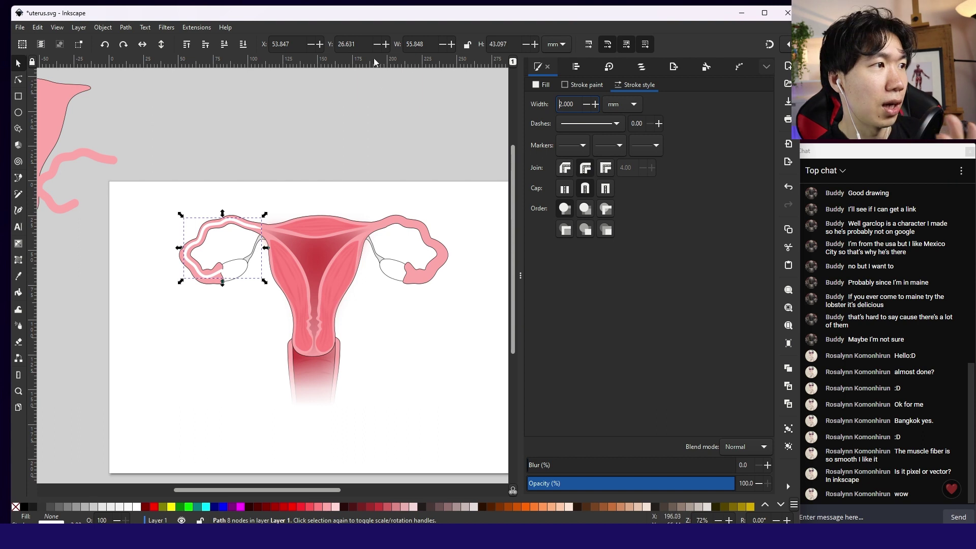
Apply a Blur filter with live preview to the white tube highlight, with horizontal and vertical blur at 1.5.
{"action": "left_click", "coordinate": [165, 28]}
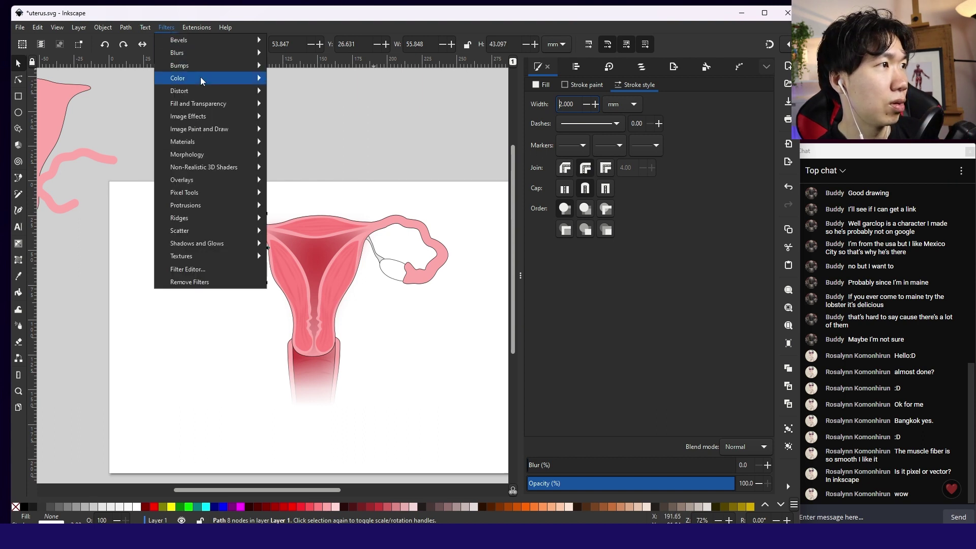
{"action": "mouse_move", "coordinate": [199, 54]}
{"action": "left_click", "coordinate": [289, 68]}
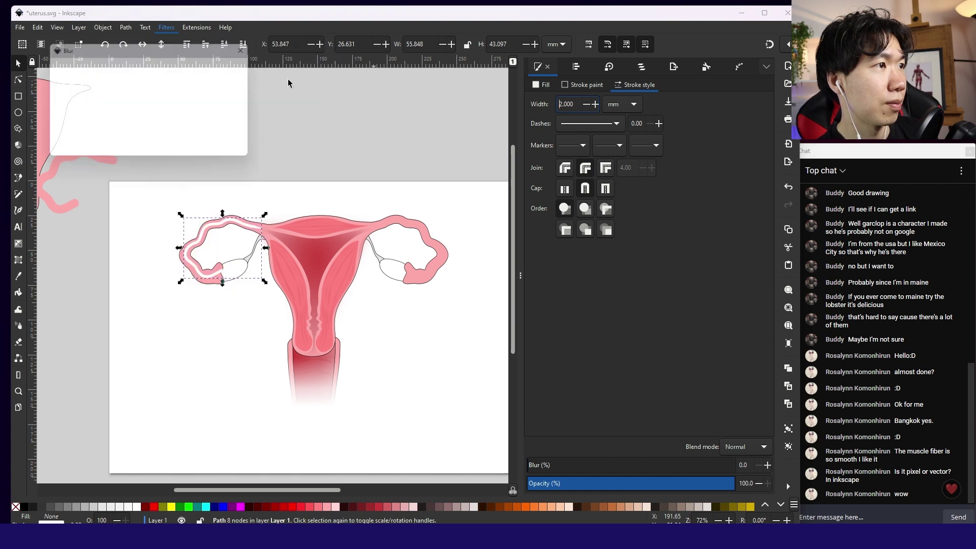
{"action": "mouse_move", "coordinate": [187, 54]}
{"action": "left_mouse_down"}
{"action": "mouse_move", "coordinate": [544, 89]}
{"action": "mouse_move", "coordinate": [635, 124]}
{"action": "left_mouse_up"}
{"action": "left_click", "coordinate": [509, 197]}
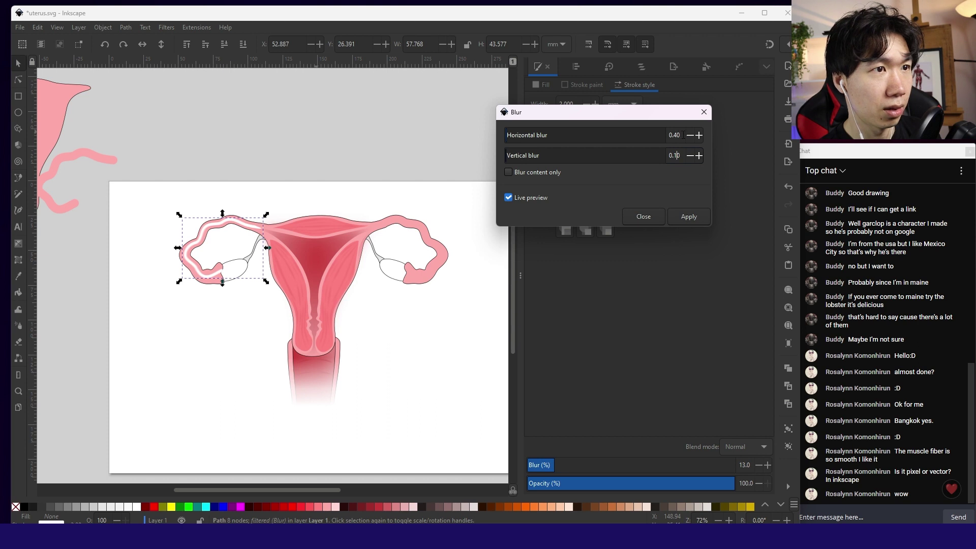
{"action": "type", "text": "1"}
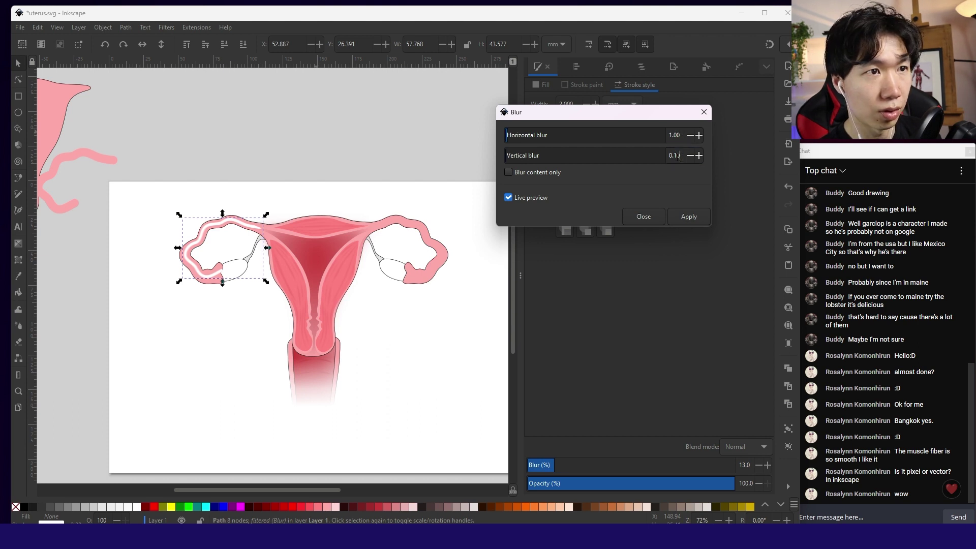
{"action": "left_click_drag", "start_coordinate": [678, 156], "coordinate": [661, 160]}
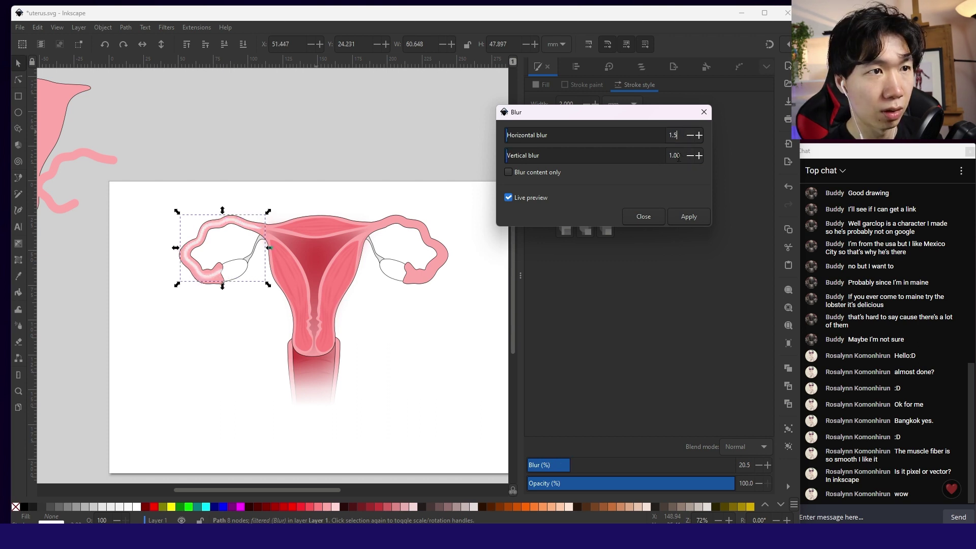
{"action": "double_click", "coordinate": [673, 155]}
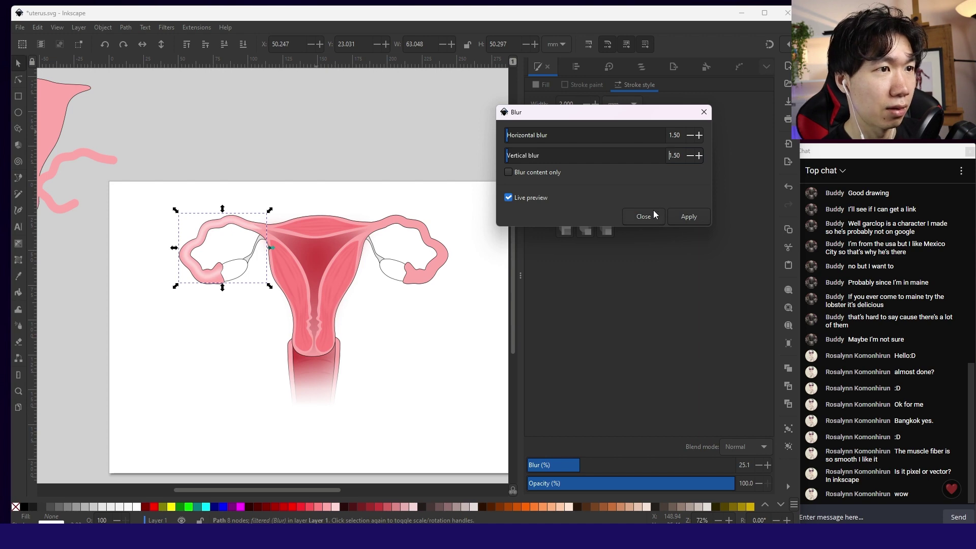
{"action": "left_click", "coordinate": [688, 217]}
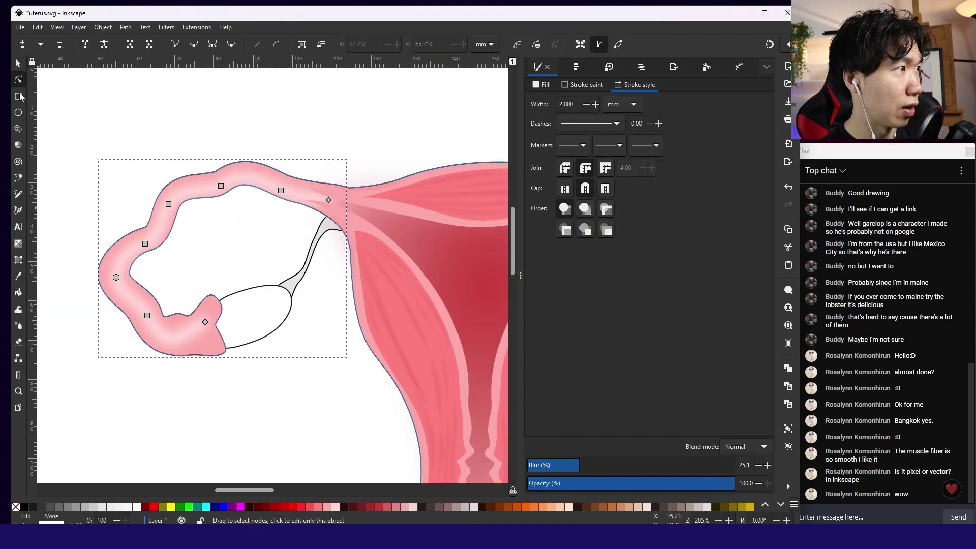
Reshape the highlight's ovary end using an added node, and delete its end node beside the uterus.
{"action": "double_click", "coordinate": [190, 332]}
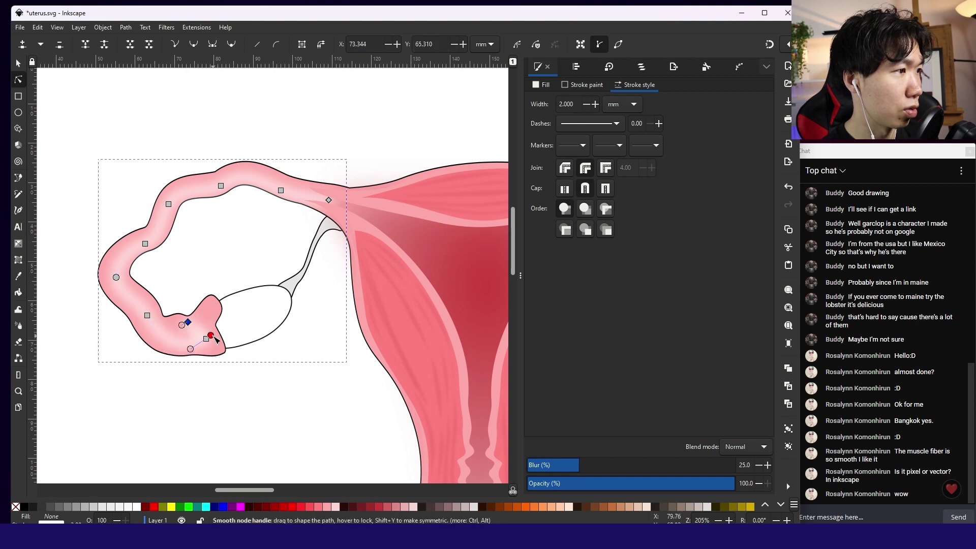
{"action": "left_click_drag", "start_coordinate": [212, 335], "coordinate": [212, 322]}
{"action": "mouse_move", "coordinate": [205, 339]}
{"action": "left_mouse_down"}
{"action": "mouse_move", "coordinate": [208, 330]}
{"action": "mouse_move", "coordinate": [193, 327]}
{"action": "left_mouse_up"}
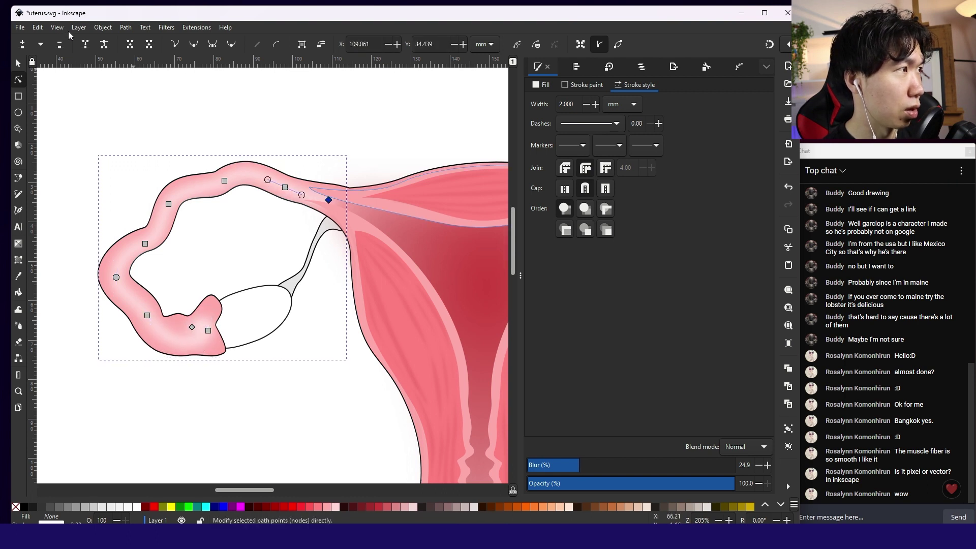
{"action": "left_click", "coordinate": [328, 200]}
{"action": "key", "text": "Delete"}
{"action": "left_click", "coordinate": [336, 147]}
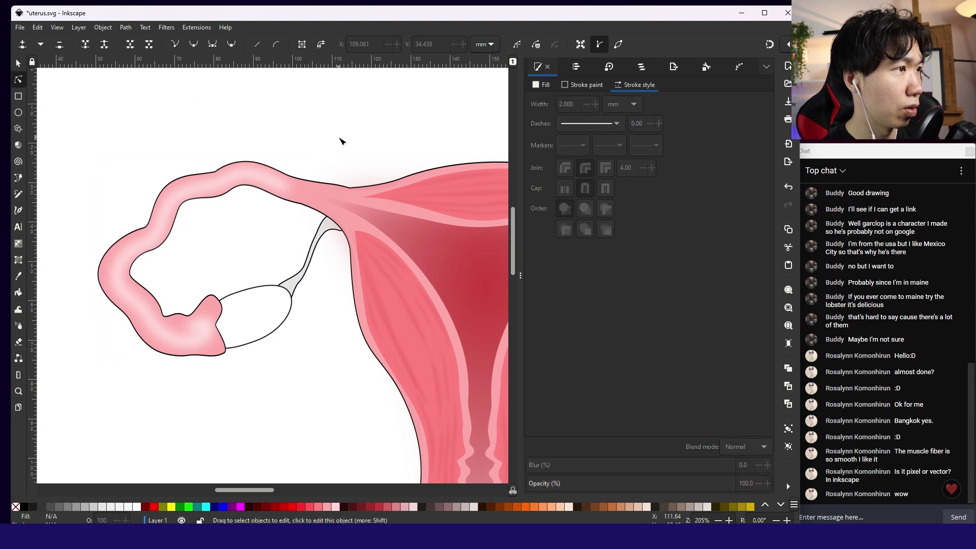
Select the left tube's blurred white highlight and place a mirrored copy on the right fallopian tube.
{"action": "scroll", "coordinate": [340, 139], "scroll_direction": "down", "scroll_amount": 3}
{"action": "scroll", "coordinate": [372, 196], "scroll_direction": "up", "scroll_amount": 2}
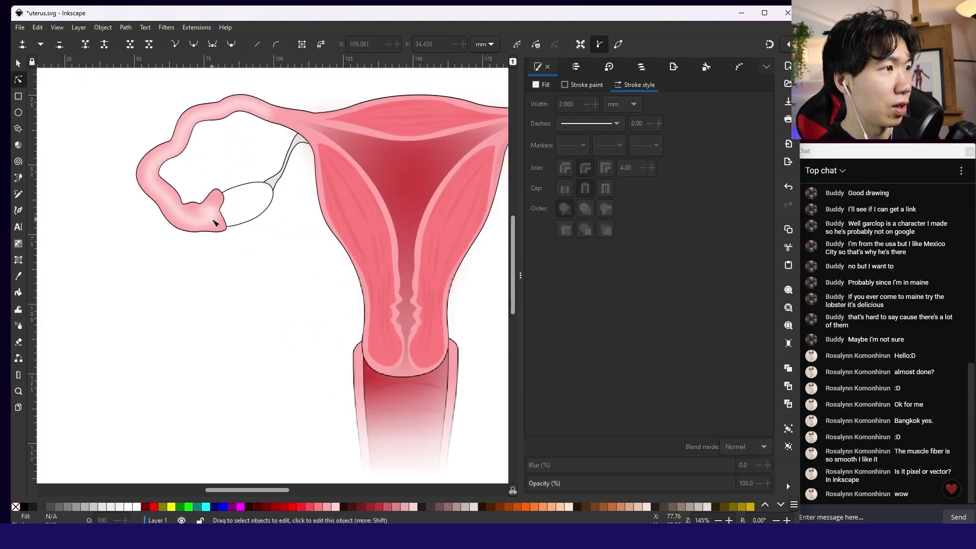
{"action": "left_click", "coordinate": [214, 216]}
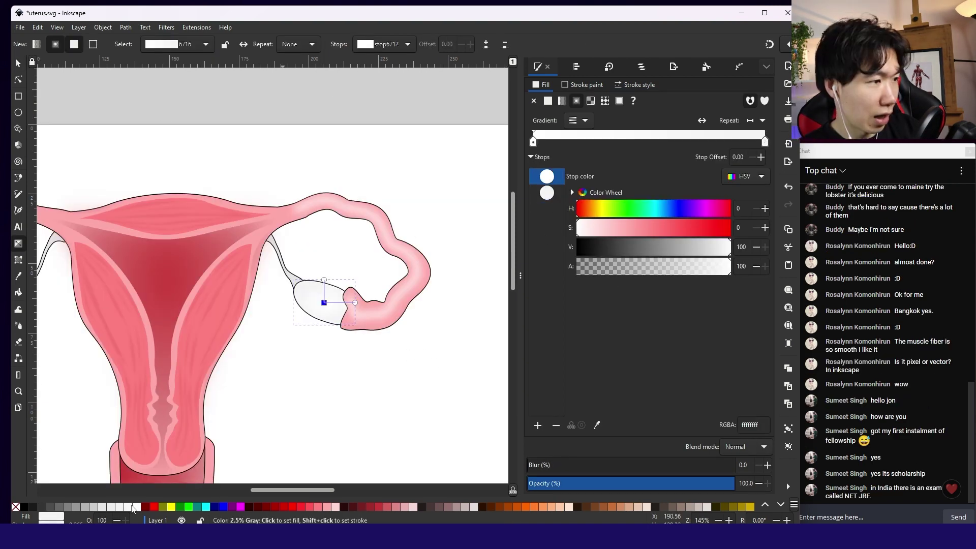
Color the right ovary's radial gradient with a white center and a very pale mint outer stop.
{"action": "left_click", "coordinate": [137, 507]}
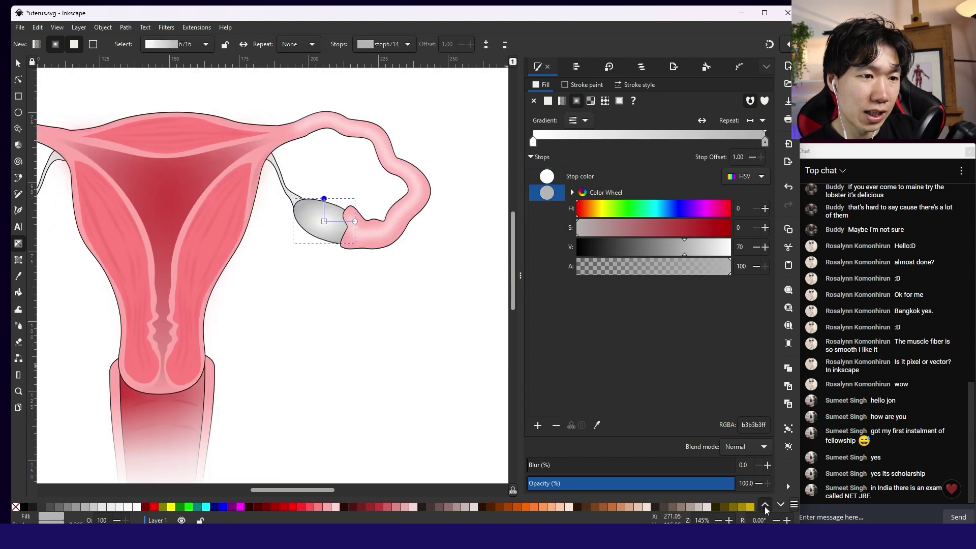
{"action": "left_click", "coordinate": [780, 505]}
{"action": "left_click", "coordinate": [476, 507]}
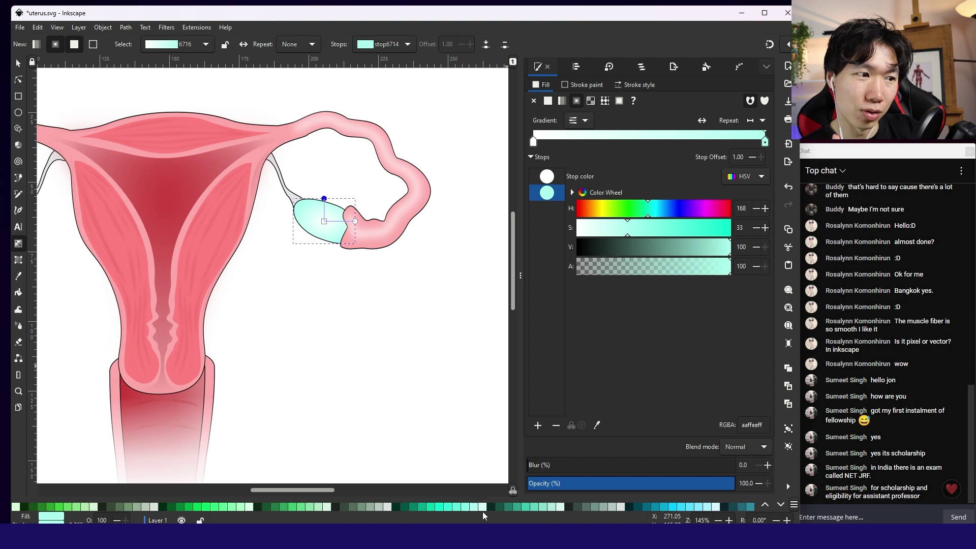
{"action": "left_click", "coordinate": [483, 508]}
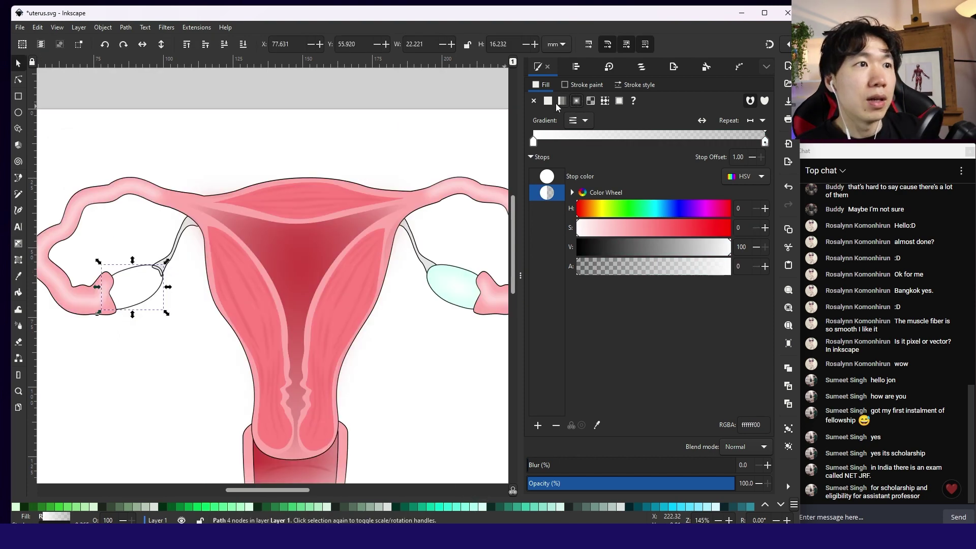
Apply the existing white-to-mint gradient 6716 to the left ovary's radial fill and deselect it.
{"action": "left_click", "coordinate": [578, 120]}
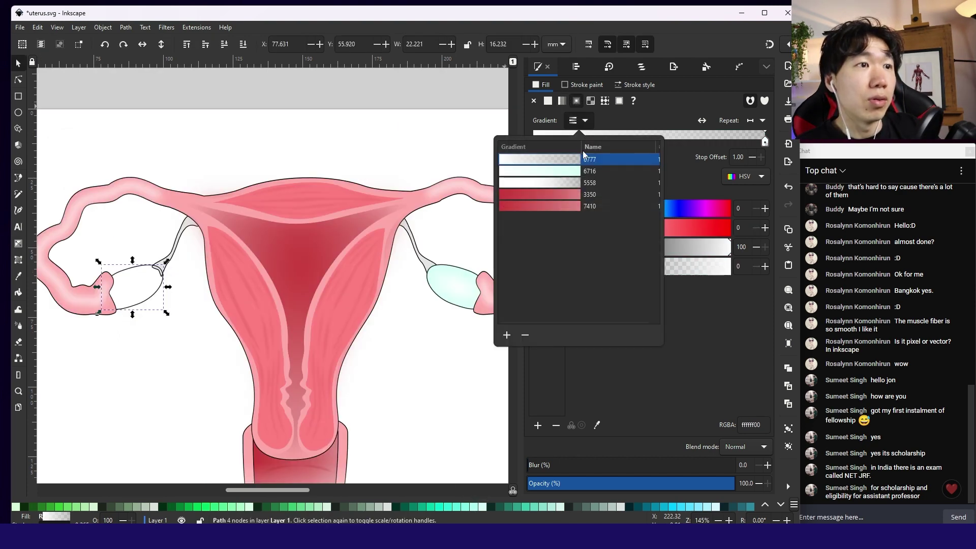
{"action": "left_click", "coordinate": [574, 176]}
{"action": "left_click", "coordinate": [441, 341]}
{"action": "scroll", "coordinate": [440, 341], "scroll_direction": "down", "scroll_amount": 3}
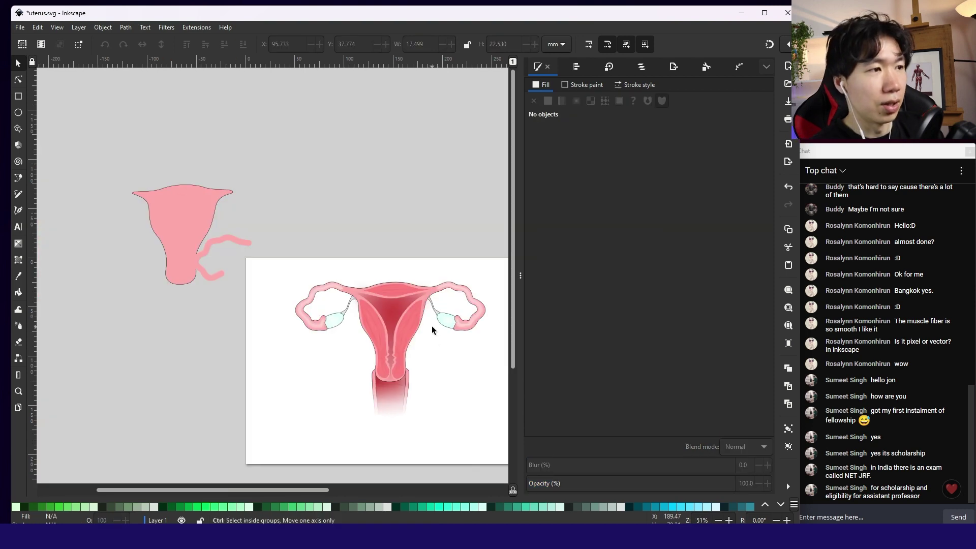
{"action": "scroll", "coordinate": [477, 392], "scroll_direction": "up", "scroll_amount": 5}
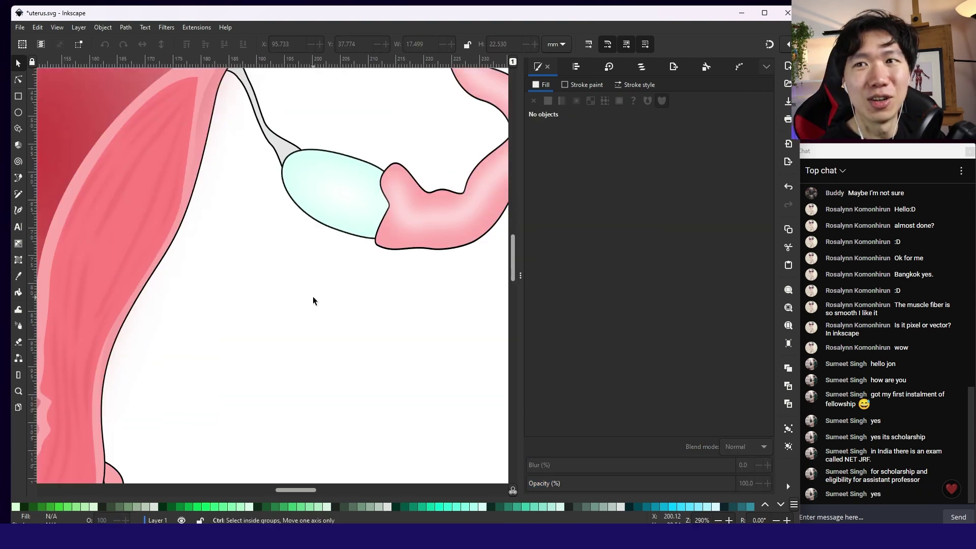
Copy the right ovary, remove the copy's outline, and place small blurred highlights made from it inside the ovary.
{"action": "left_click", "coordinate": [304, 181]}
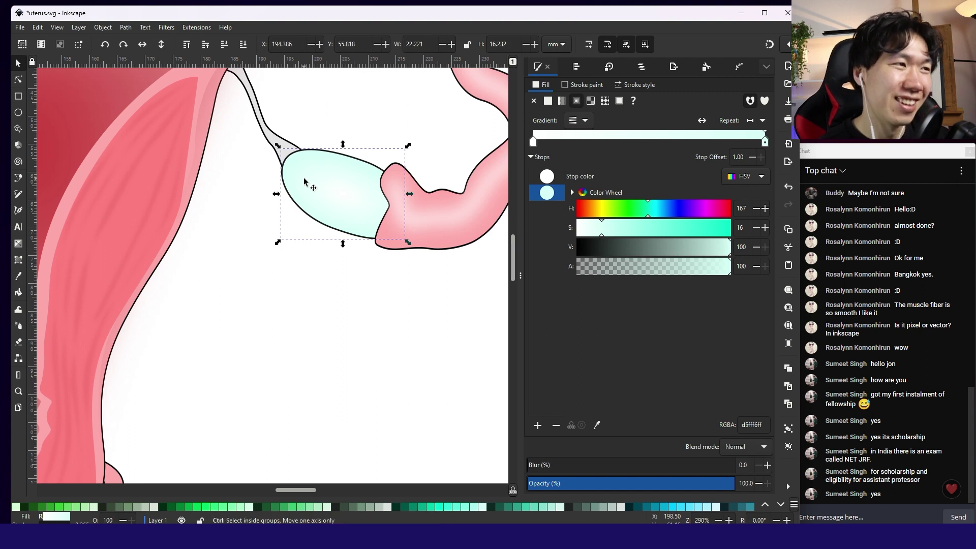
{"action": "key", "text": "ctrl+v"}
{"action": "left_click_drag", "start_coordinate": [318, 200], "coordinate": [346, 302]}
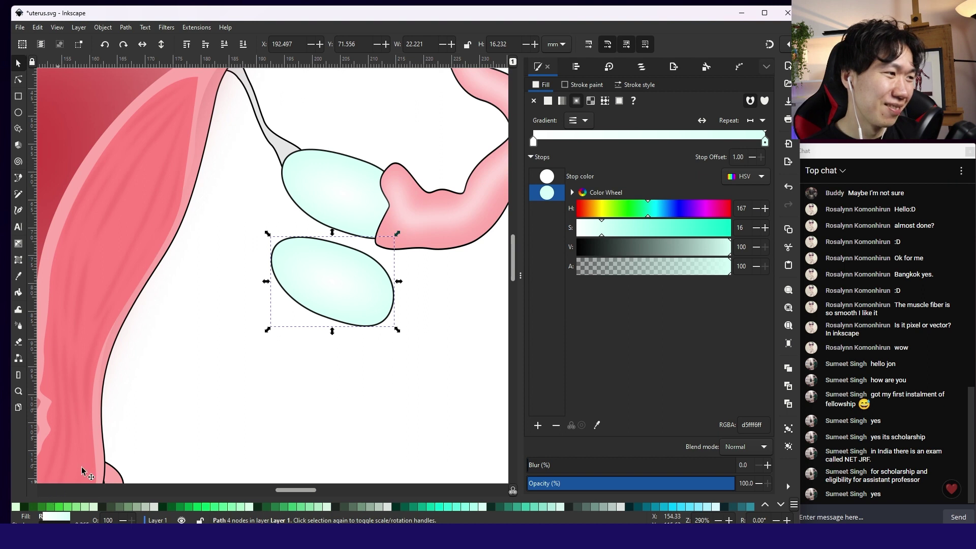
{"action": "left_click", "coordinate": [766, 505]}
{"action": "left_click", "coordinate": [766, 505]}
{"action": "left_click", "coordinate": [16, 507], "text": "shift"}
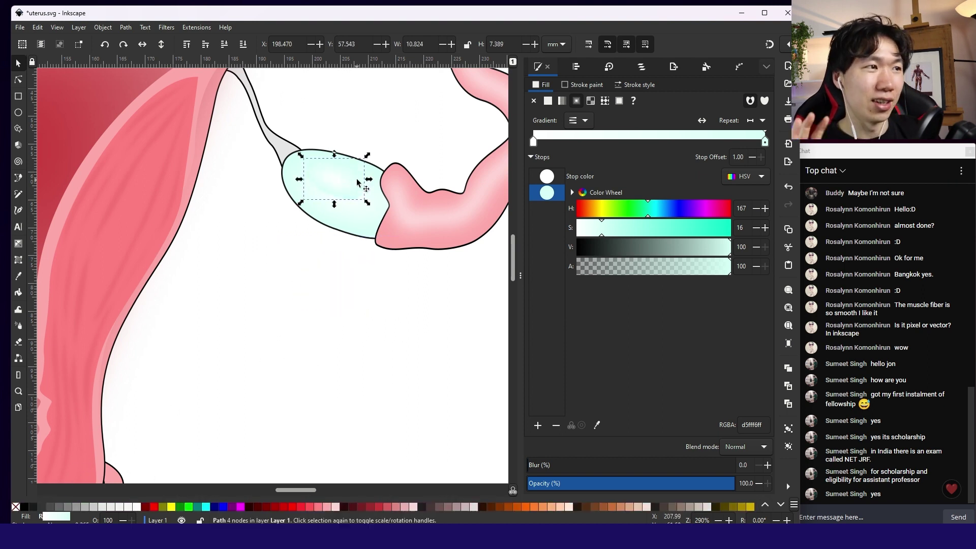
{"action": "key", "text": "Escape"}
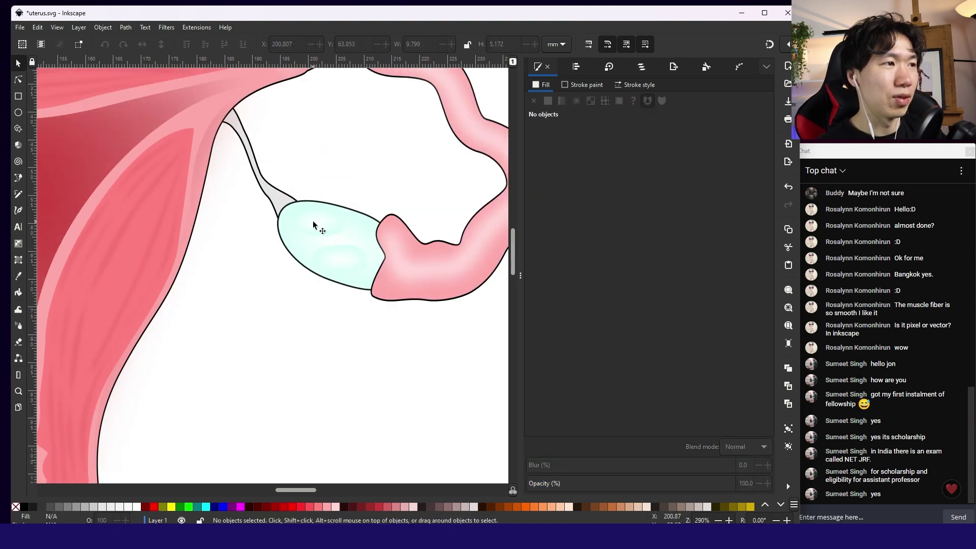
{"action": "left_click", "coordinate": [314, 226]}
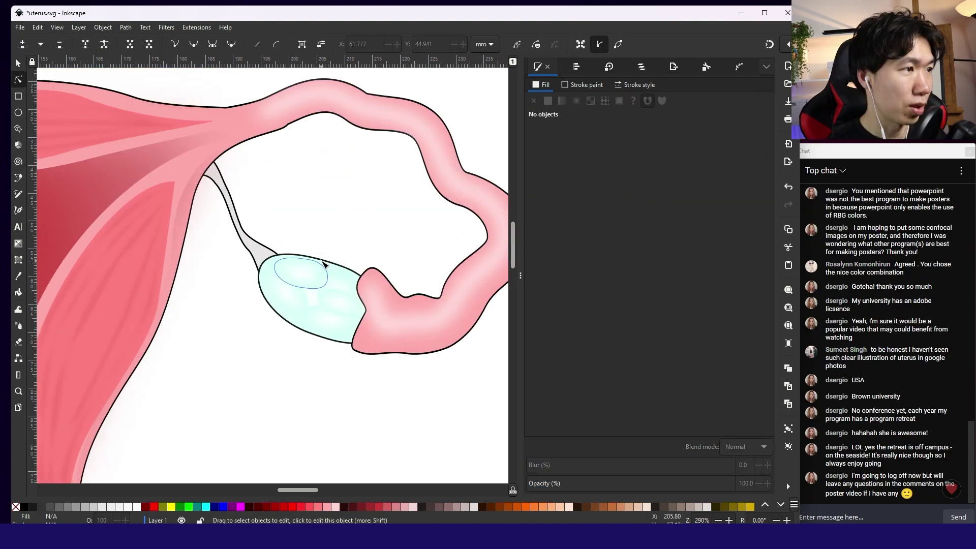
Make the right ovary's outline uneven by adding and moving nodes along its upper and lower edges.
{"action": "left_click", "coordinate": [325, 261]}
{"action": "left_click", "coordinate": [325, 263]}
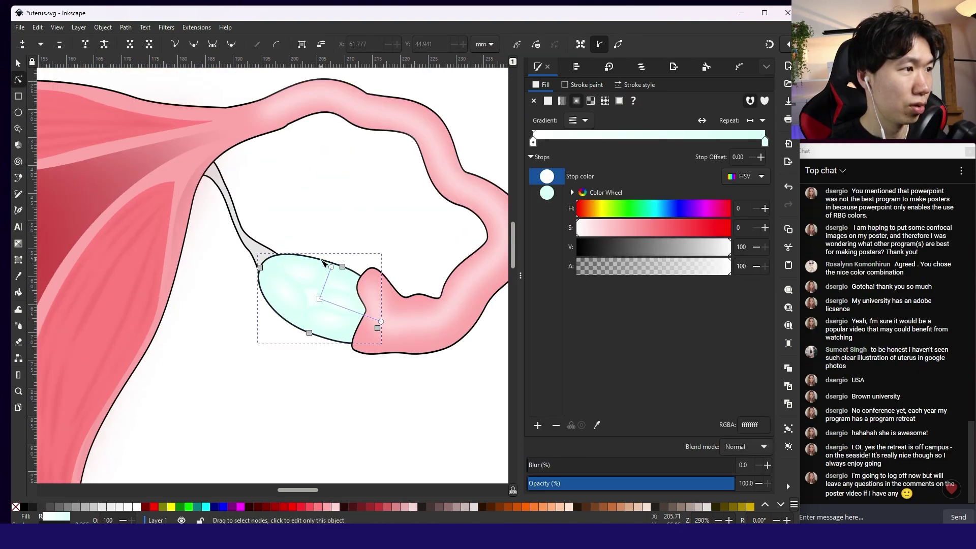
{"action": "left_click_drag", "start_coordinate": [330, 271], "coordinate": [322, 256]}
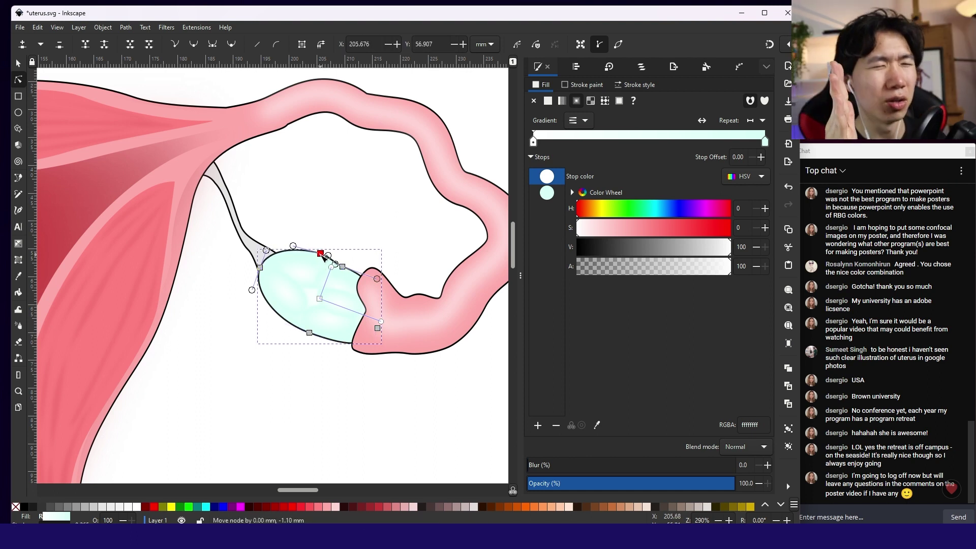
{"action": "left_click", "coordinate": [279, 316]}
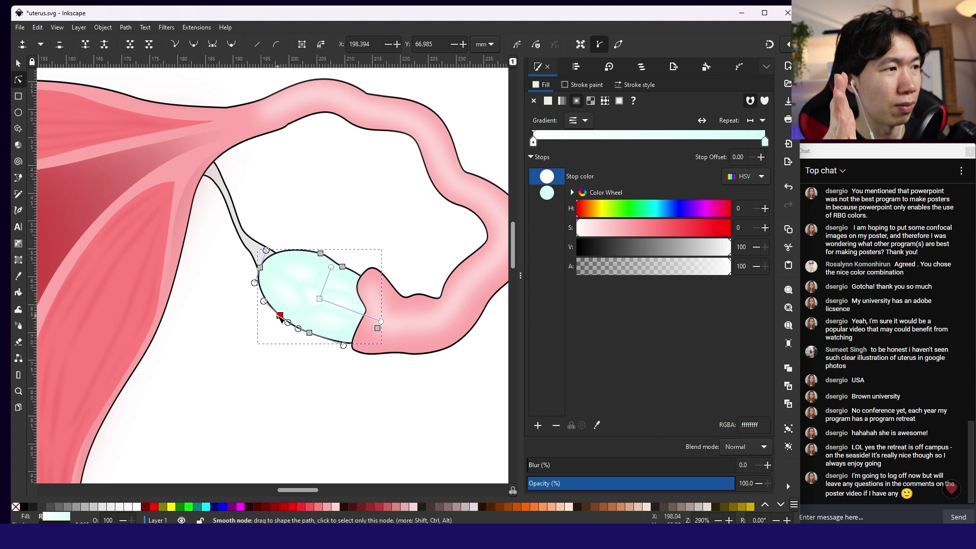
{"action": "left_click_drag", "start_coordinate": [279, 316], "coordinate": [319, 342]}
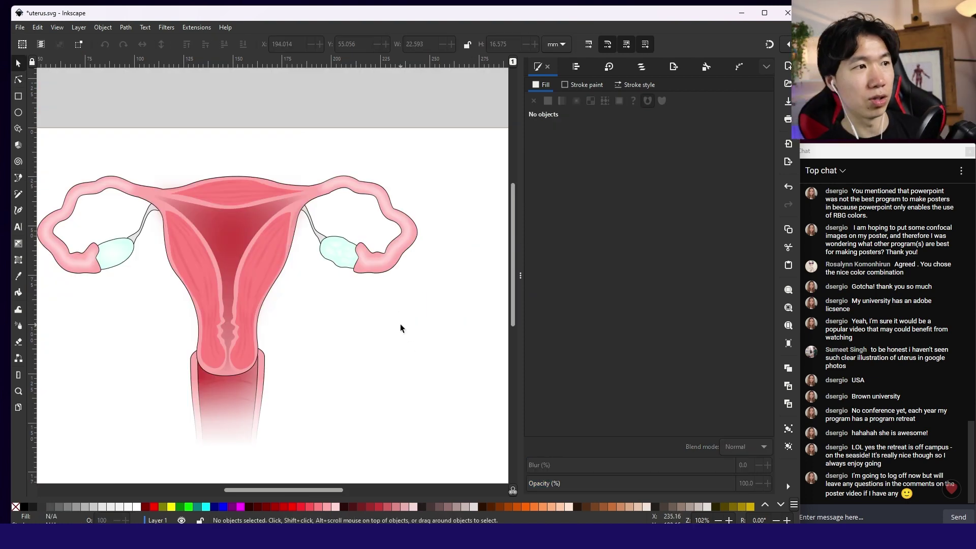
Replace the left ovary with a mirrored copy of the bumpy, highlighted right ovary.
{"action": "double_click", "coordinate": [329, 250]}
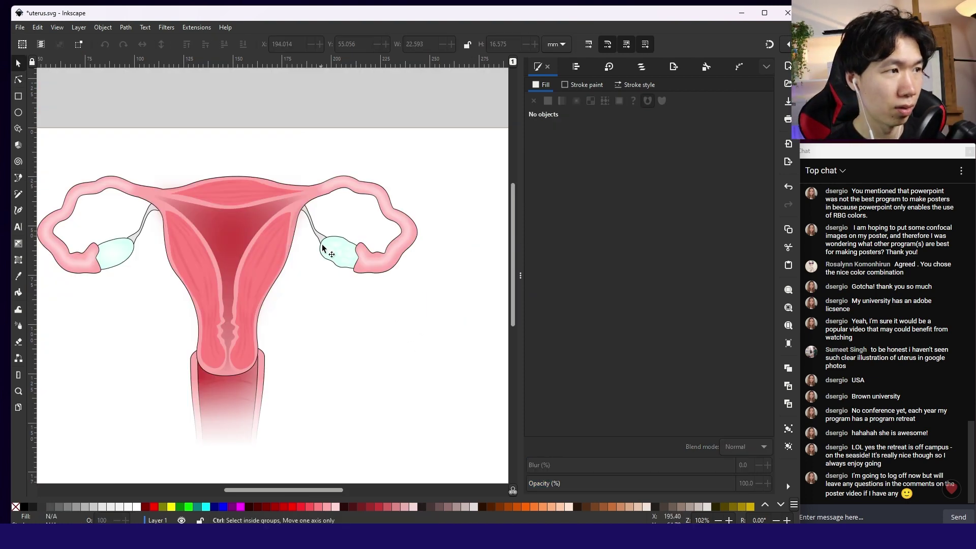
{"action": "scroll", "coordinate": [391, 175], "scroll_direction": "down", "scroll_amount": 3}
{"action": "left_click", "coordinate": [17, 66]}
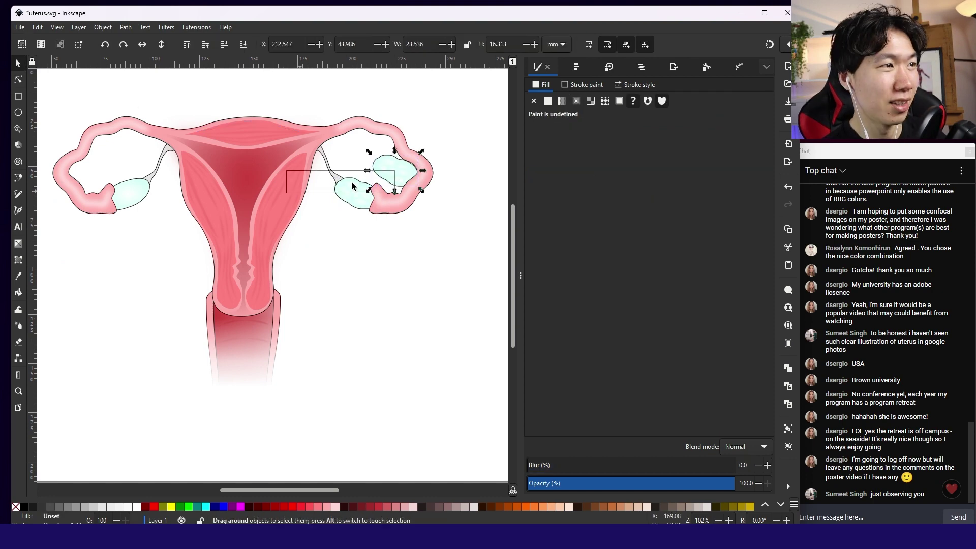
{"action": "left_click_drag", "start_coordinate": [397, 172], "coordinate": [135, 189]}
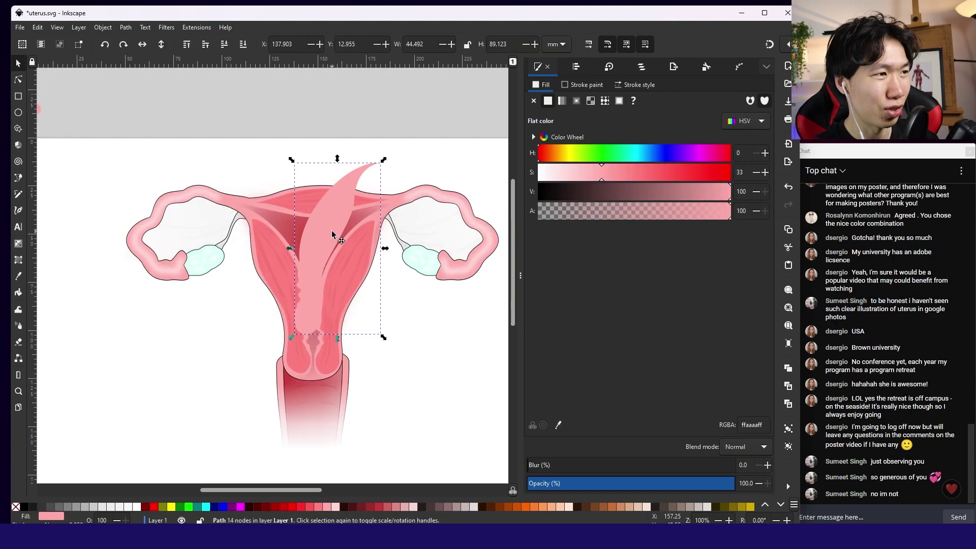
Move the pink copy of the right uterine wall to blank space, give it a black stroke, and remove its fill.
{"action": "left_click_drag", "start_coordinate": [341, 249], "coordinate": [473, 373]}
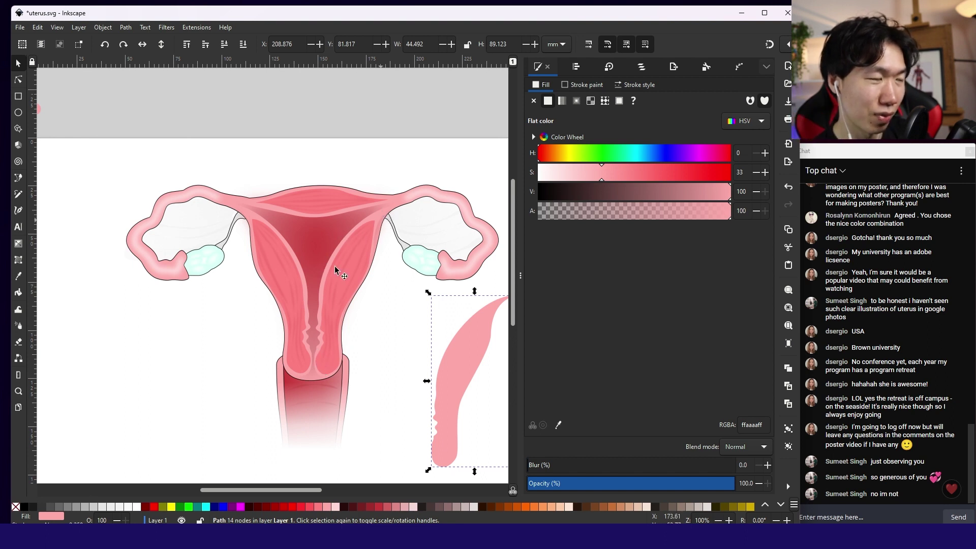
{"action": "left_click", "coordinate": [25, 508], "text": "shift"}
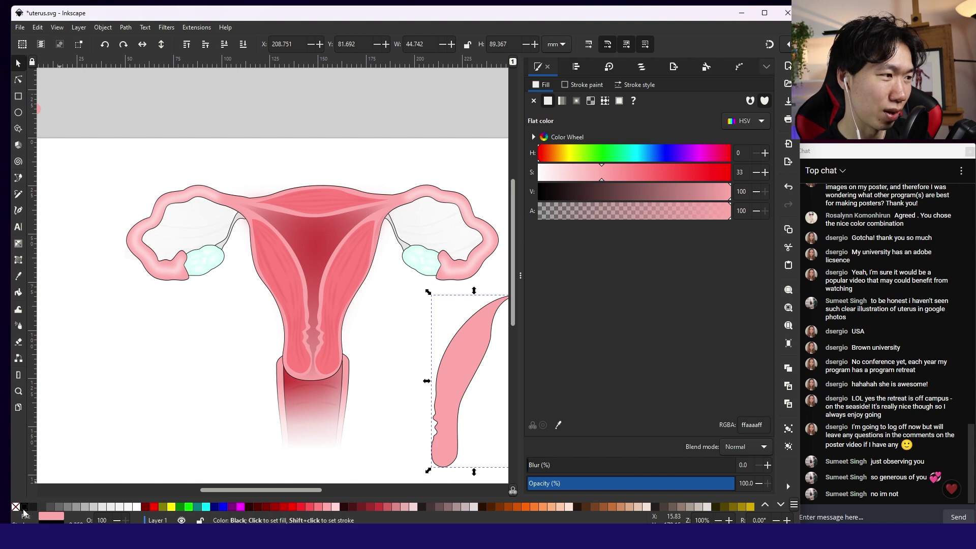
{"action": "left_click", "coordinate": [16, 507]}
{"action": "left_click", "coordinate": [18, 80]}
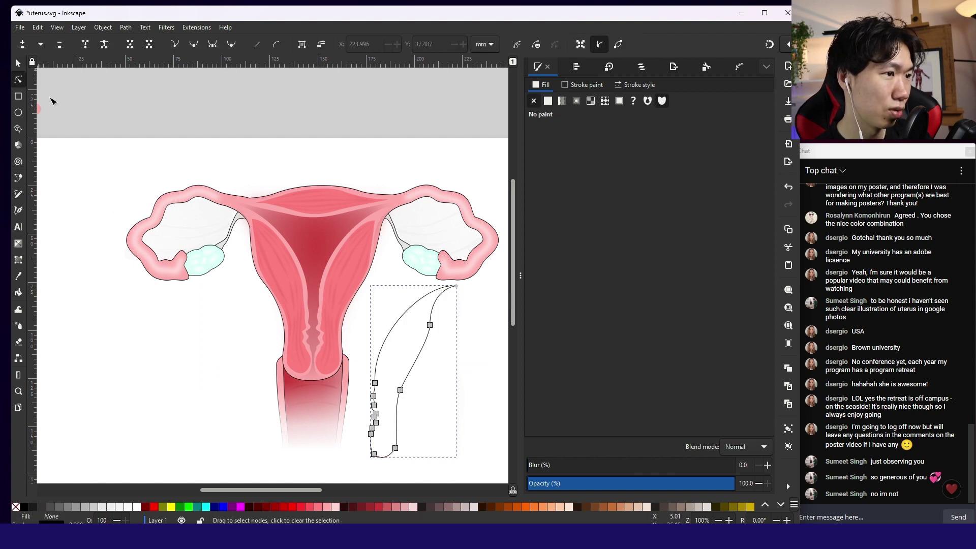
Break the wall copy's outline at its top and bottom nodes and pull the outer edge away from the inner edge.
{"action": "left_click", "coordinate": [429, 325]}
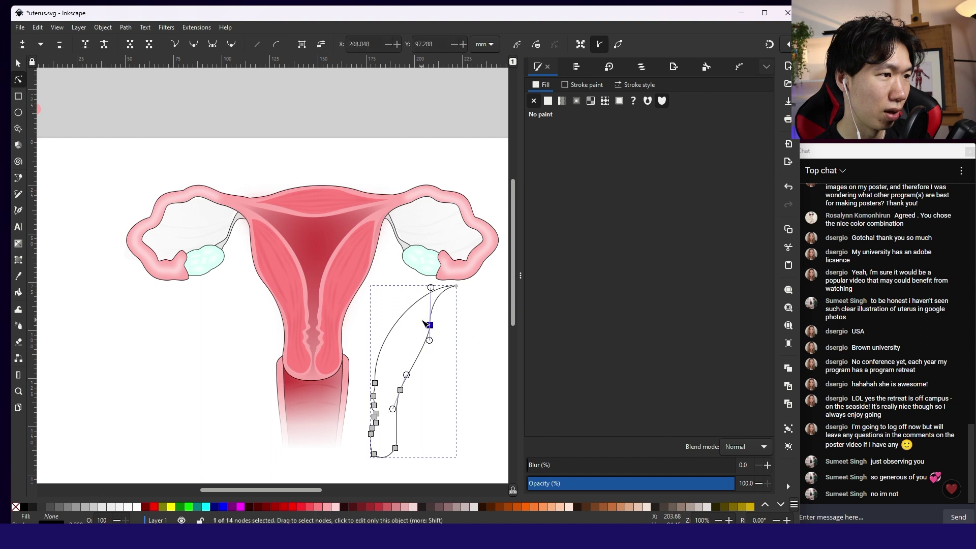
{"action": "key", "text": "ctrl+z"}
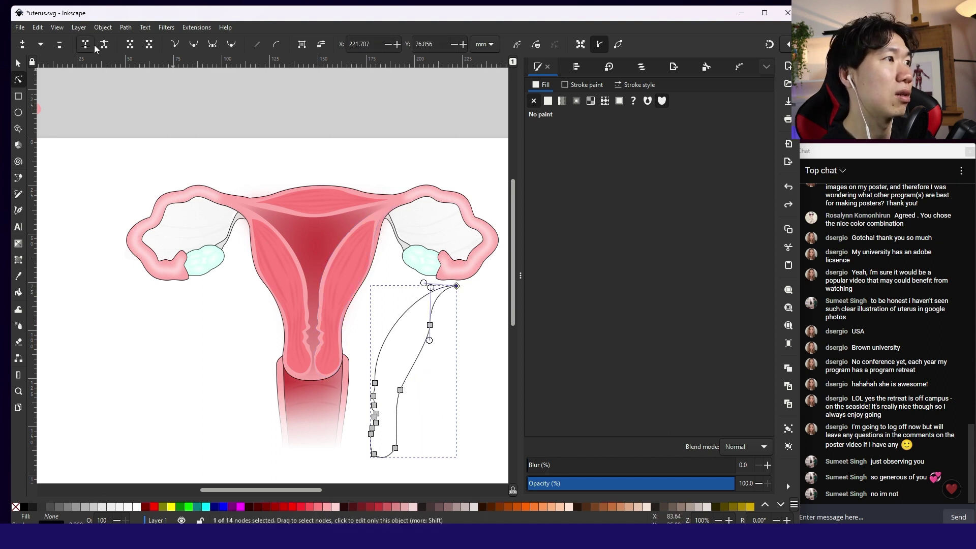
{"action": "key", "text": "ctrl+shift+z"}
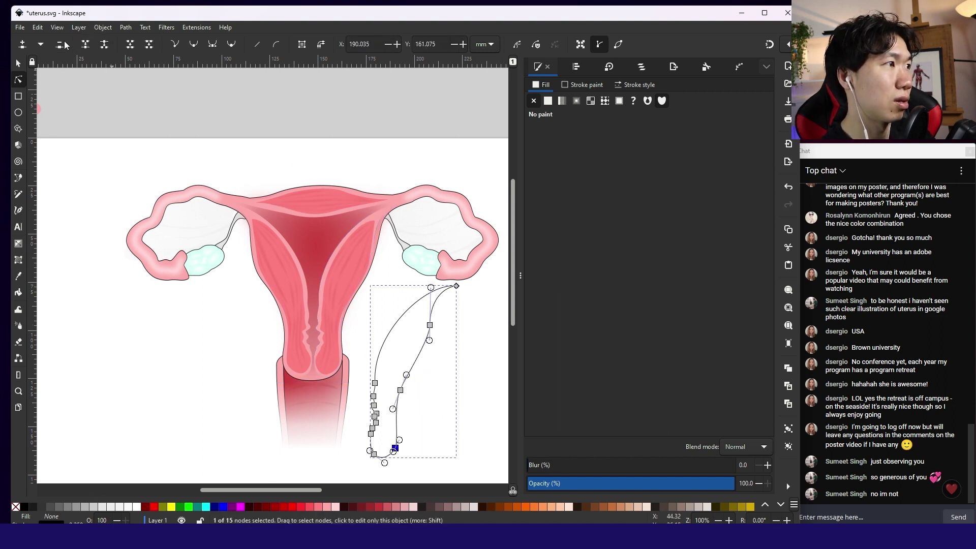
{"action": "left_click", "coordinate": [105, 47]}
{"action": "left_click_drag", "start_coordinate": [480, 292], "coordinate": [488, 318]}
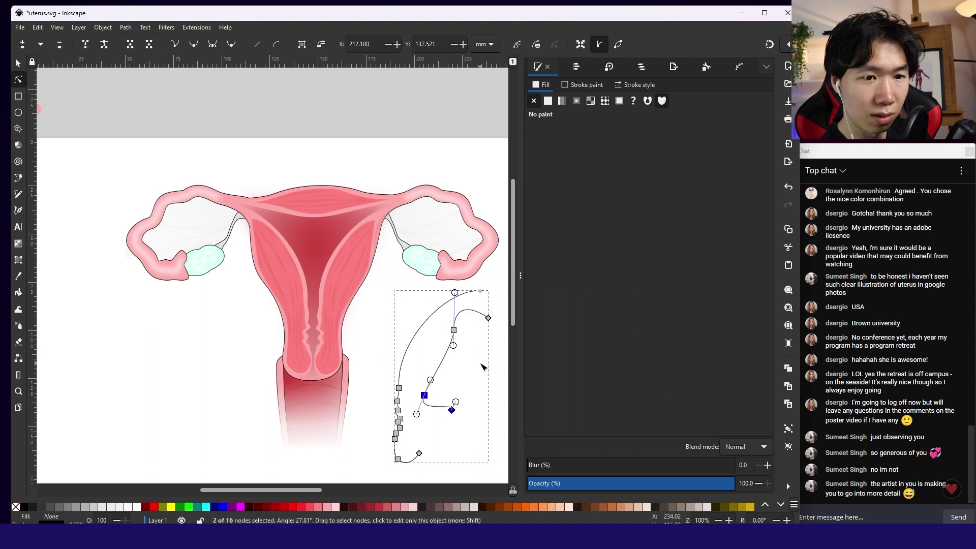
Place the open inner-edge line along the right uterine wall and raise the right wall's muscle group to the top.
{"action": "key", "text": "s"}
{"action": "left_click_drag", "start_coordinate": [413, 335], "coordinate": [330, 255]}
{"action": "scroll", "coordinate": [334, 257], "scroll_direction": "up", "scroll_amount": 1}
{"action": "left_click", "coordinate": [361, 253]}
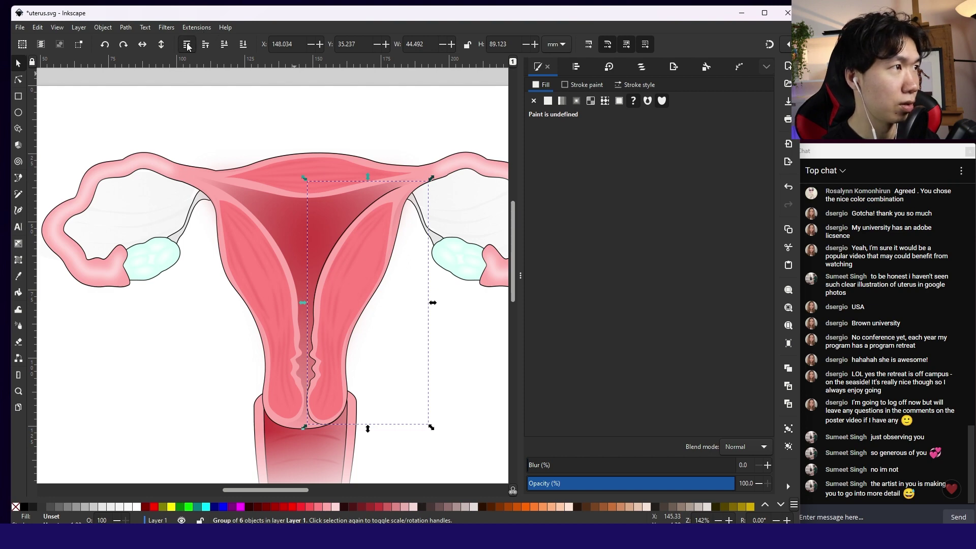
{"action": "key", "text": "Escape"}
Undo the last several edits around the left uterine wall.
{"action": "scroll", "coordinate": [309, 216], "scroll_direction": "down", "scroll_amount": 1}
{"action": "key", "text": "ctrl+z"}
{"action": "key", "text": "ctrl+z"}
{"action": "key", "text": "ctrl+z"}
{"action": "key", "text": "ctrl+z"}
{"action": "key", "text": "ctrl+z"}
{"action": "key", "text": "ctrl+z"}
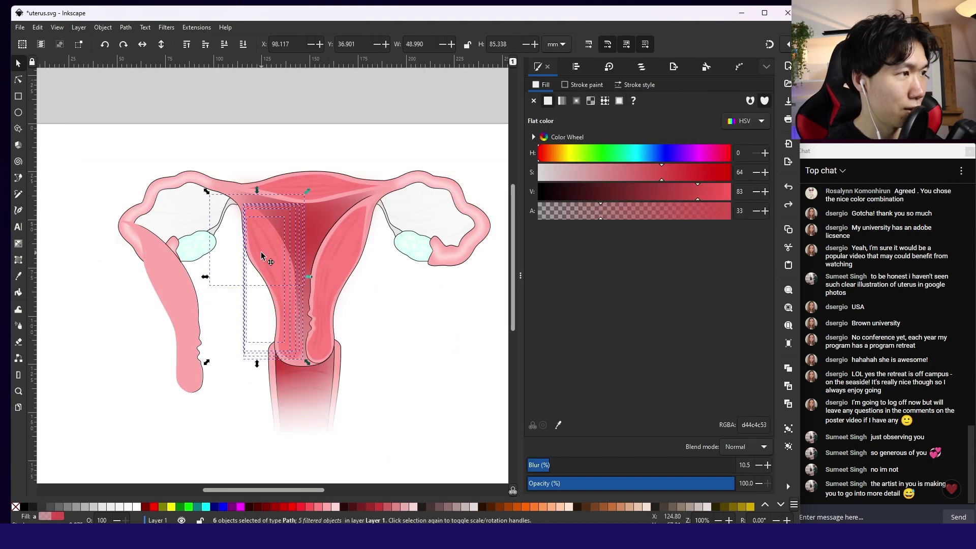
Group the left wall's muscle pieces and place an inner-edge line from the wall copy along the left uterine wall.
{"action": "scroll", "coordinate": [289, 268], "scroll_direction": "up", "scroll_amount": 2}
{"action": "left_click_drag", "start_coordinate": [175, 79], "coordinate": [350, 463]}
{"action": "key", "text": "ctrl+g"}
{"action": "left_click_drag", "start_coordinate": [76, 330], "coordinate": [283, 270]}
{"action": "scroll", "coordinate": [119, 312], "scroll_direction": "down", "scroll_amount": 1}
{"action": "left_click", "coordinate": [386, 410]}
{"action": "left_click_drag", "start_coordinate": [370, 391], "coordinate": [437, 434]}
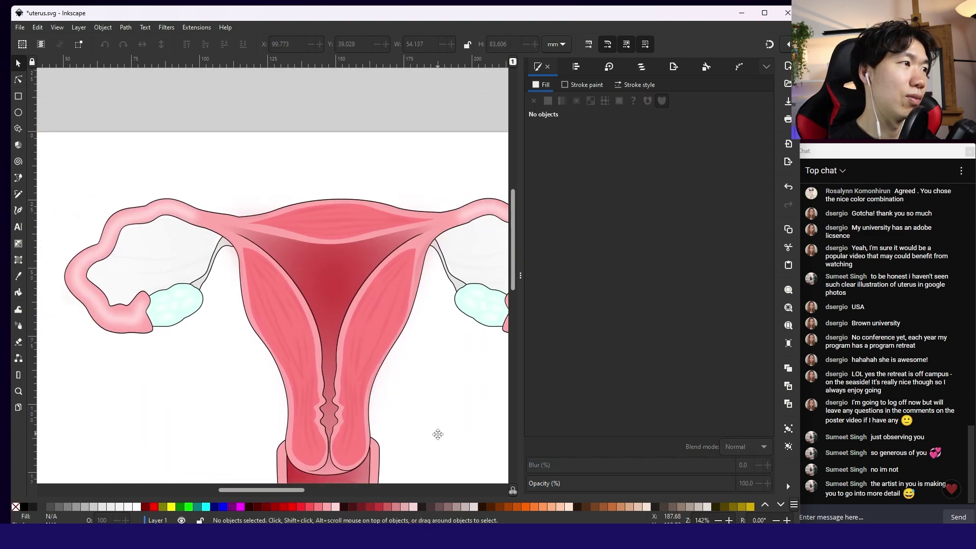
Reduce the fundus copy's outline to an open, unfilled 0.25 mm black line along its lower edge.
{"action": "scroll", "coordinate": [315, 264], "scroll_direction": "up", "scroll_amount": 2}
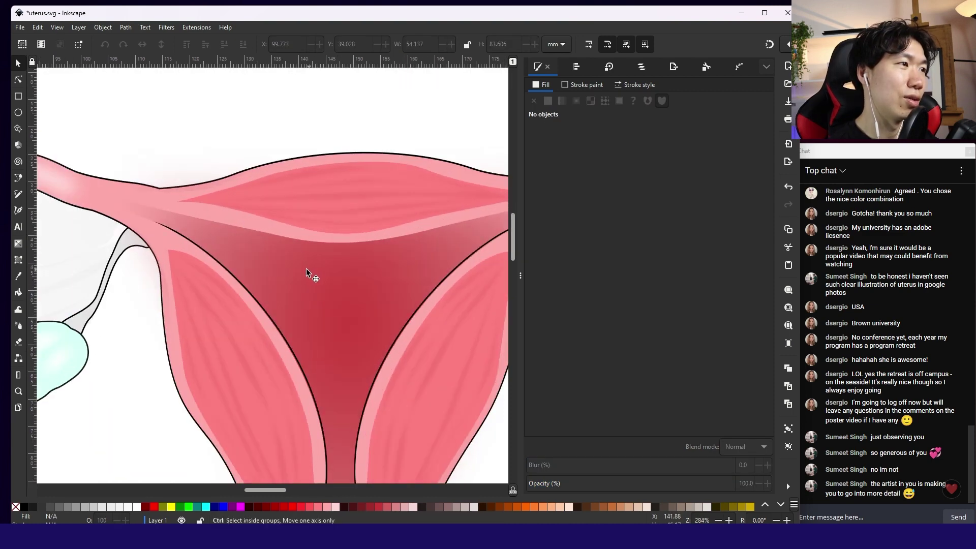
{"action": "scroll", "coordinate": [306, 270], "scroll_direction": "down", "scroll_amount": 2}
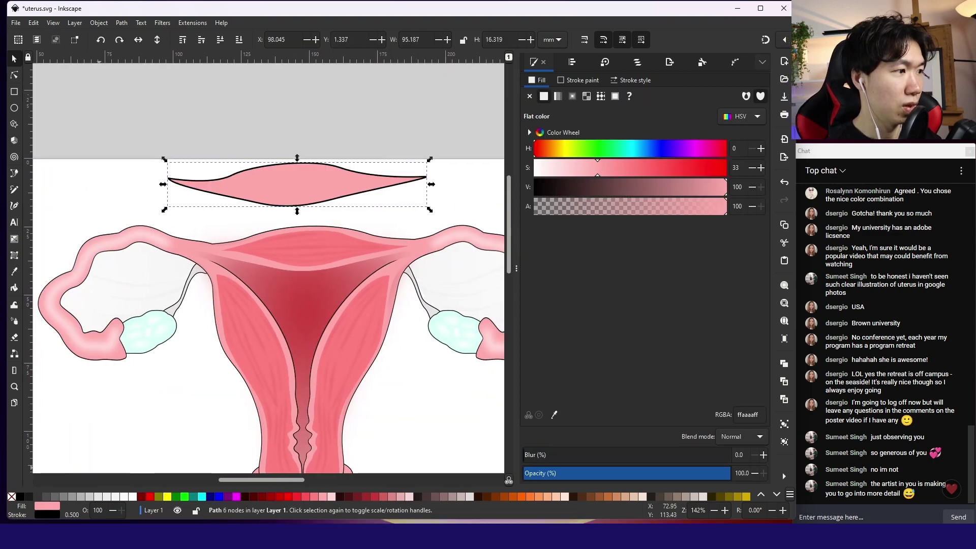
{"action": "key", "text": "n"}
{"action": "scroll", "coordinate": [431, 153], "scroll_direction": "up", "scroll_amount": 2}
{"action": "left_click", "coordinate": [418, 210]}
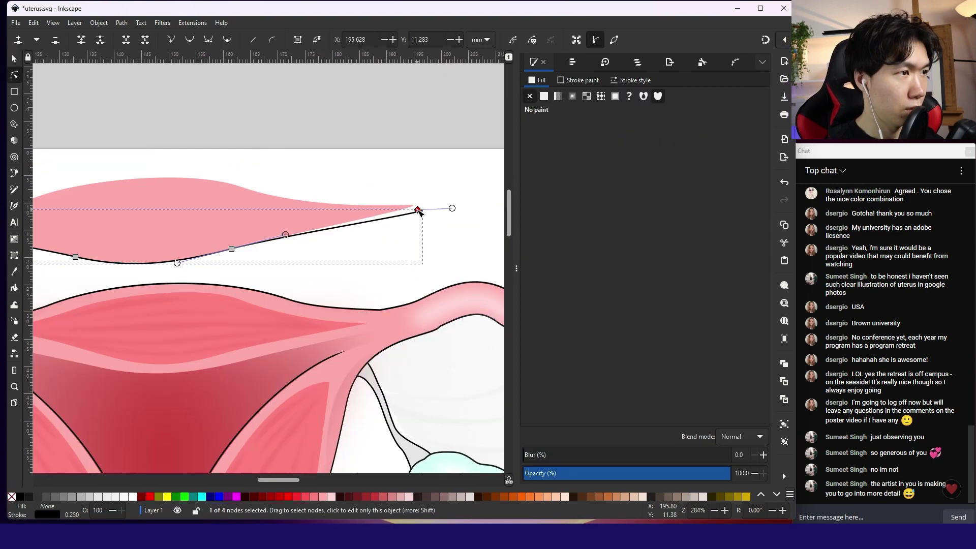
{"action": "scroll", "coordinate": [413, 218], "scroll_direction": "down", "scroll_amount": 3}
Fit the lower-edge line over the cavity's upper border and adjust the curve handle at its right tube end.
{"action": "key", "text": "s"}
{"action": "scroll", "coordinate": [326, 277], "scroll_direction": "up", "scroll_amount": 2}
{"action": "key", "text": "n"}
{"action": "scroll", "coordinate": [309, 285], "scroll_direction": "up", "scroll_amount": 3}
{"action": "left_click_drag", "start_coordinate": [300, 289], "coordinate": [288, 287]}
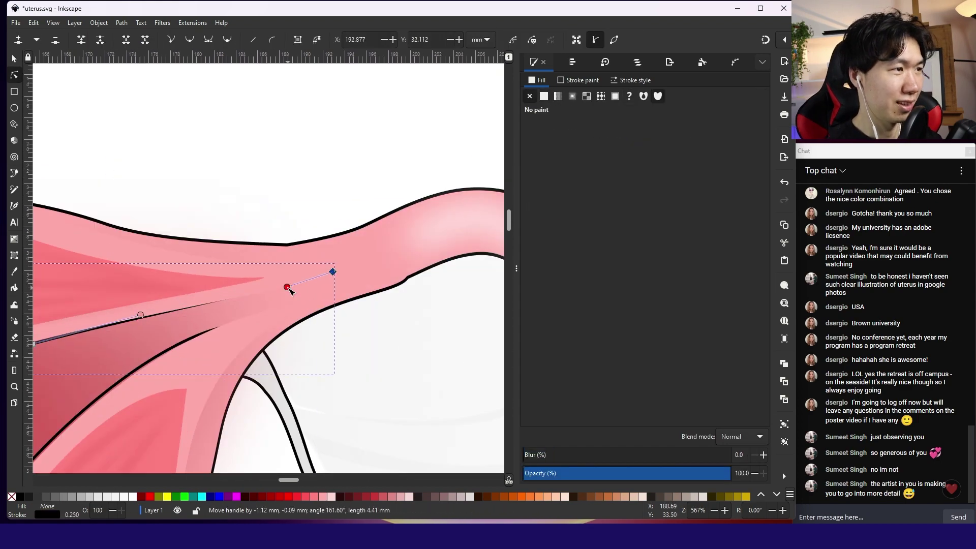
Deselect the fundus line and save the drawing.
{"action": "left_click", "coordinate": [384, 254]}
{"action": "scroll", "coordinate": [385, 255], "scroll_direction": "down", "scroll_amount": 4}
{"action": "scroll", "coordinate": [318, 170], "scroll_direction": "up", "scroll_amount": 4}
{"action": "left_click", "coordinate": [347, 139]}
{"action": "scroll", "coordinate": [326, 127], "scroll_direction": "down", "scroll_amount": 5}
{"action": "scroll", "coordinate": [303, 114], "scroll_direction": "down", "scroll_amount": 1}
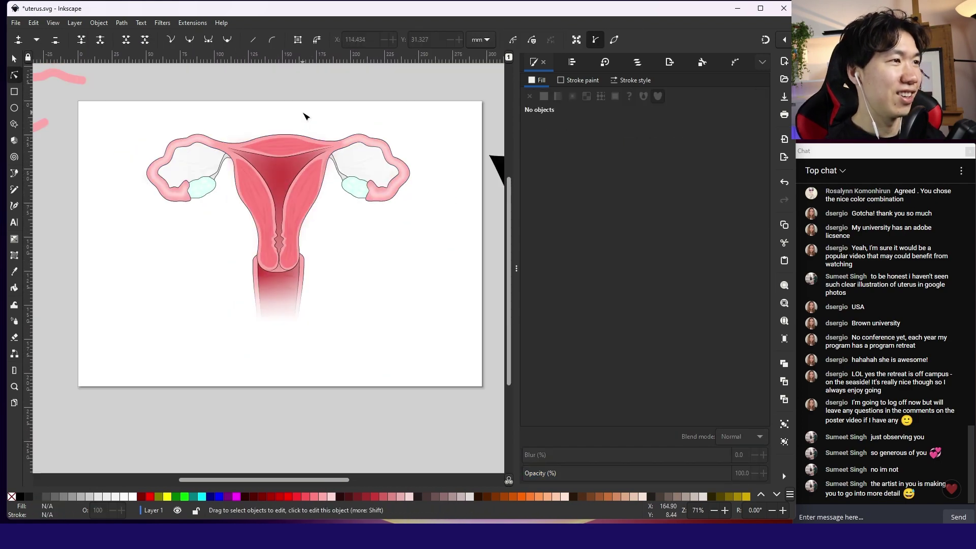
{"action": "key", "text": "ctrl+s"}
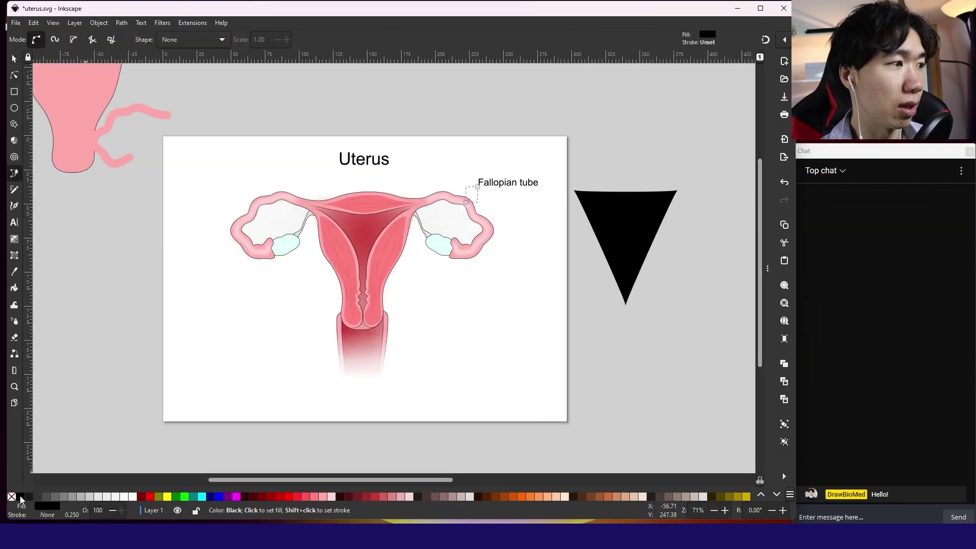
Add the text label "Fimbriae" below the right fallopian tube's ovarian end.
{"action": "left_click", "coordinate": [443, 289]}
{"action": "type", "text": "Fimbriae"}
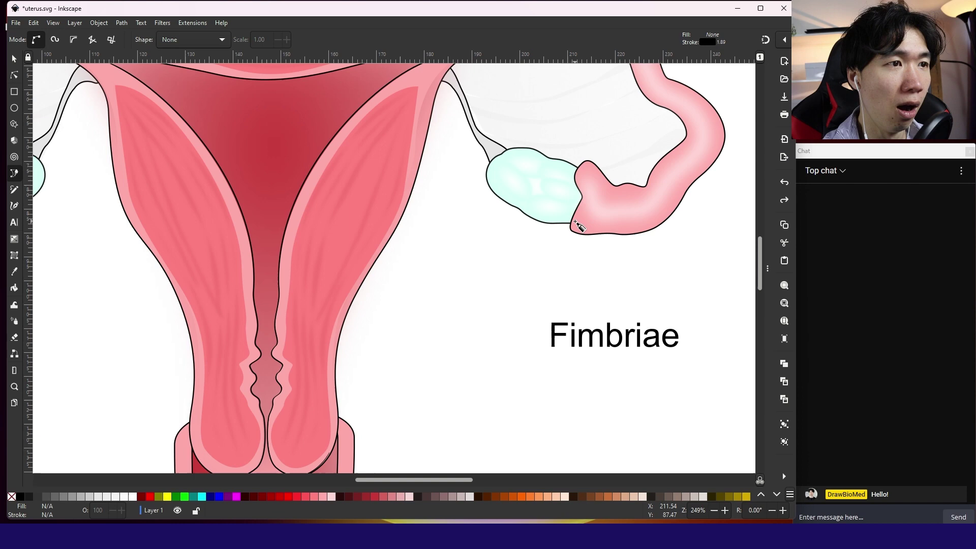
Draw a finger-shaped fimbria about 7.7 mm long and 3 mm high at the right tube's end over the ovary.
{"action": "mouse_move", "coordinate": [580, 222]}
{"action": "left_mouse_down"}
{"action": "mouse_move", "coordinate": [545, 222]}
{"action": "mouse_move", "coordinate": [580, 229]}
{"action": "mouse_move", "coordinate": [555, 230]}
{"action": "left_mouse_up"}
{"action": "left_click", "coordinate": [12, 59]}
{"action": "key", "text": "Escape"}
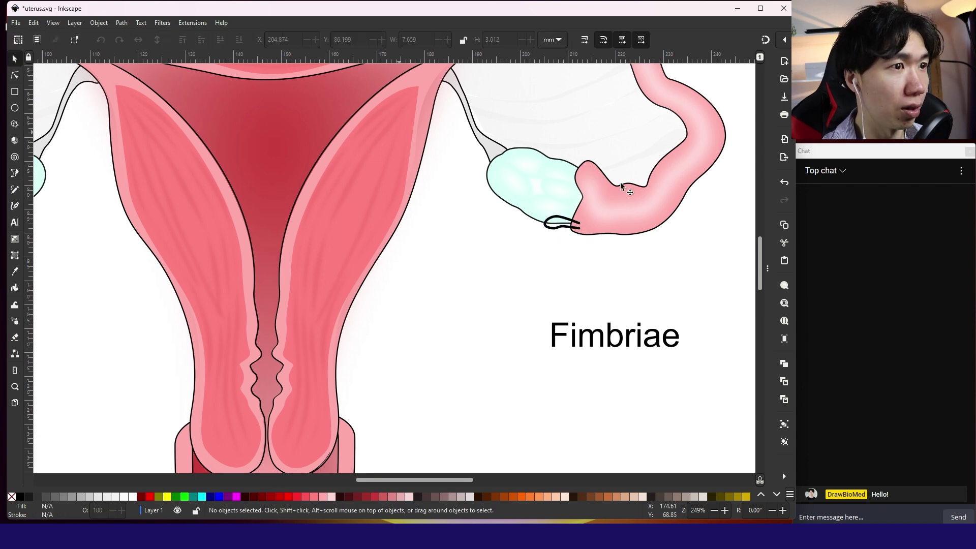
Fill the fimbria with light pink #FFAAAA and set its stroke width to 0.1 mm.
{"action": "left_click", "coordinate": [562, 224]}
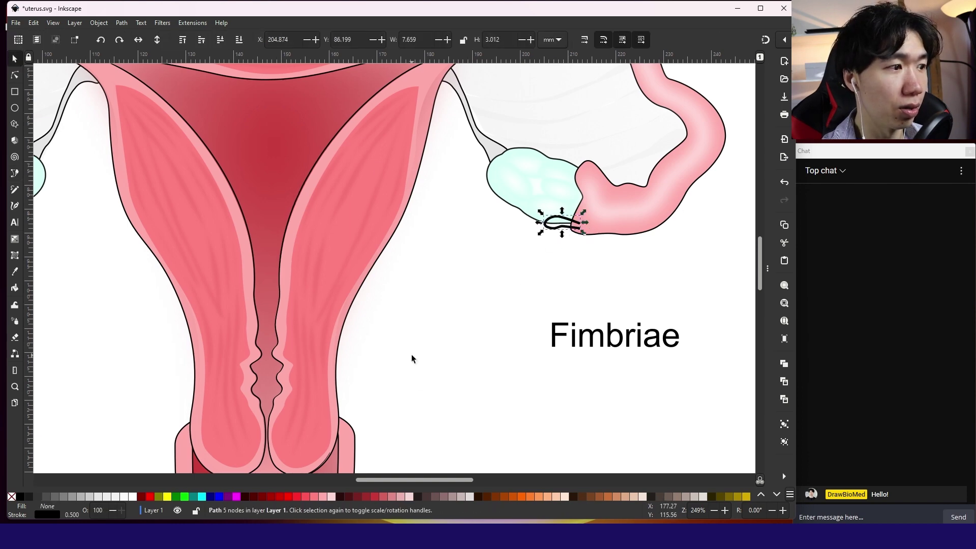
{"action": "left_click", "coordinate": [314, 496]}
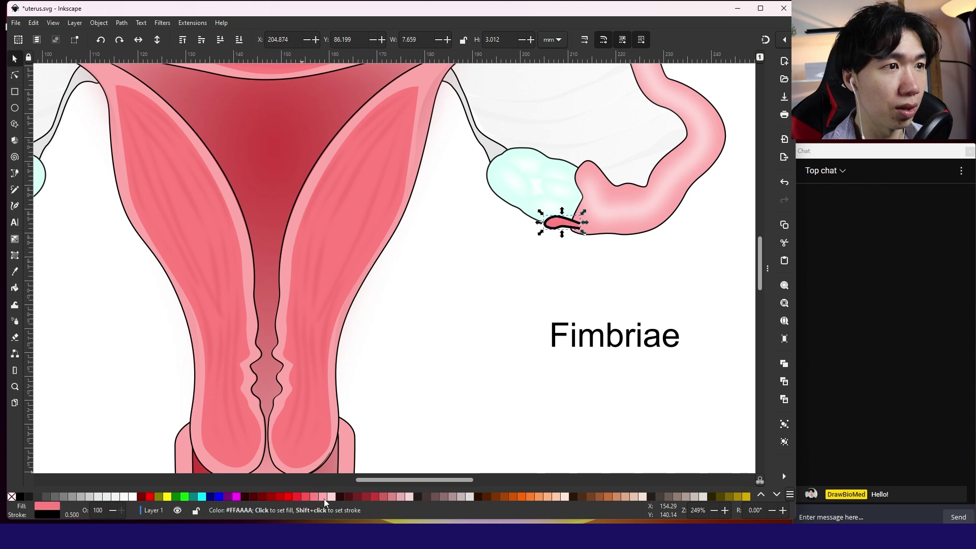
{"action": "left_click", "coordinate": [324, 498]}
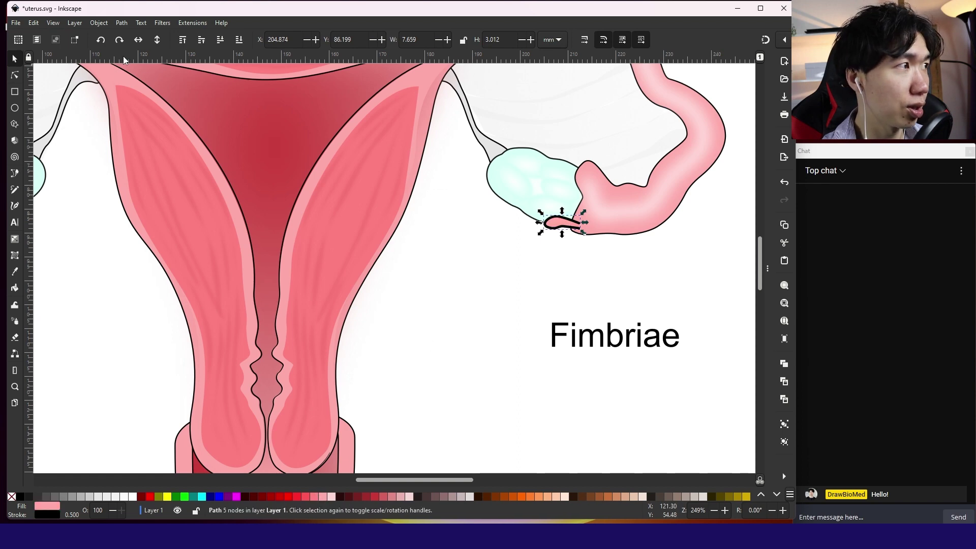
{"action": "right_click", "coordinate": [72, 515]}
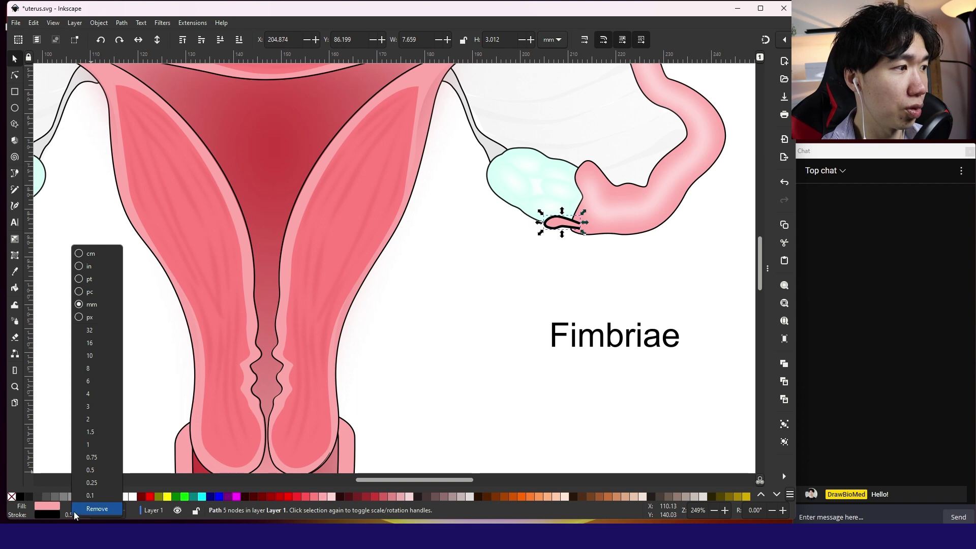
{"action": "left_click", "coordinate": [87, 496]}
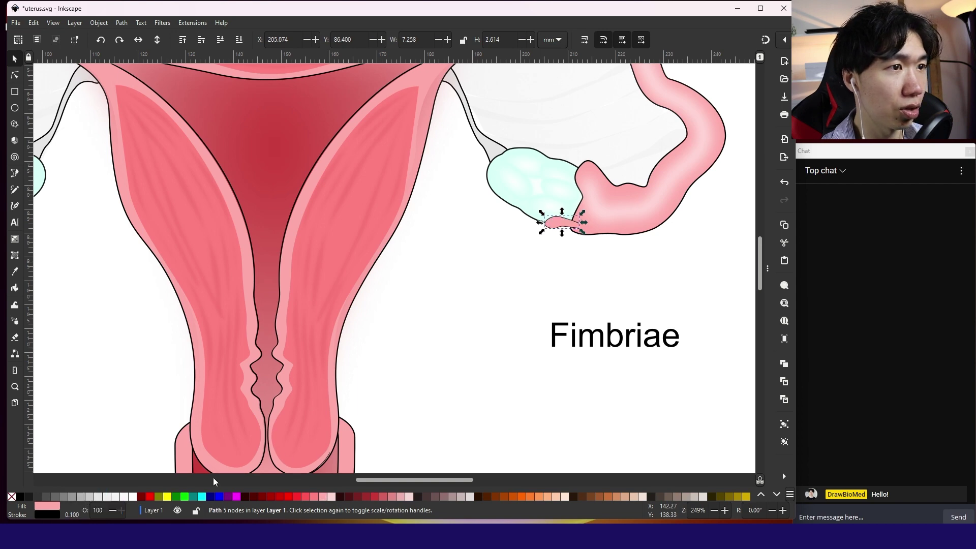
Set the fimbria's stroke width to 0.25 mm, and open the uterus and tube outline for node editing.
{"action": "right_click", "coordinate": [80, 514]}
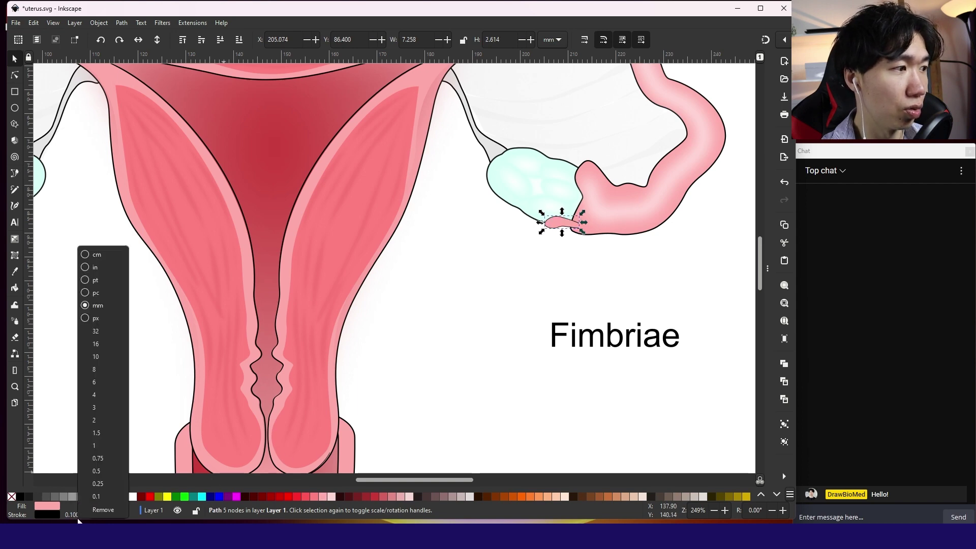
{"action": "left_click", "coordinate": [97, 486]}
{"action": "left_click", "coordinate": [618, 230]}
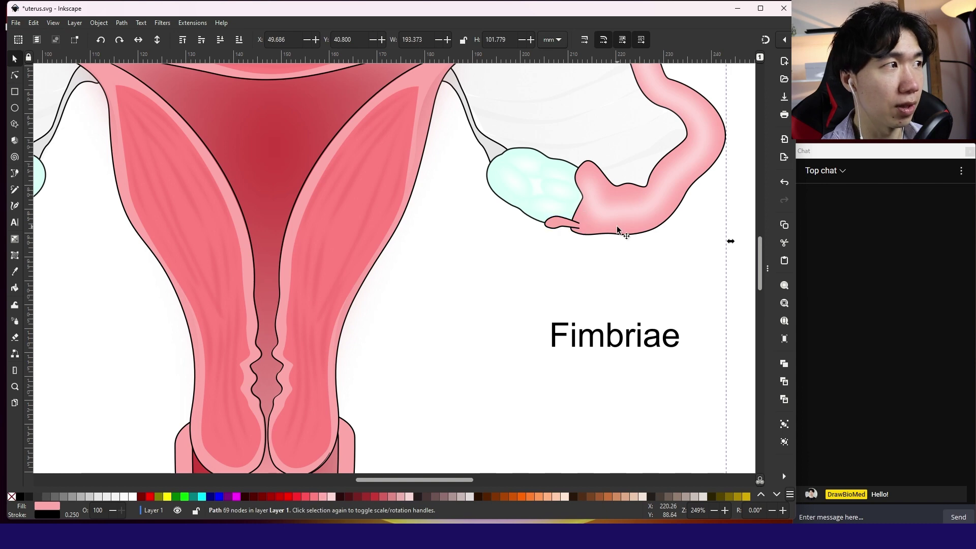
{"action": "key", "text": "n"}
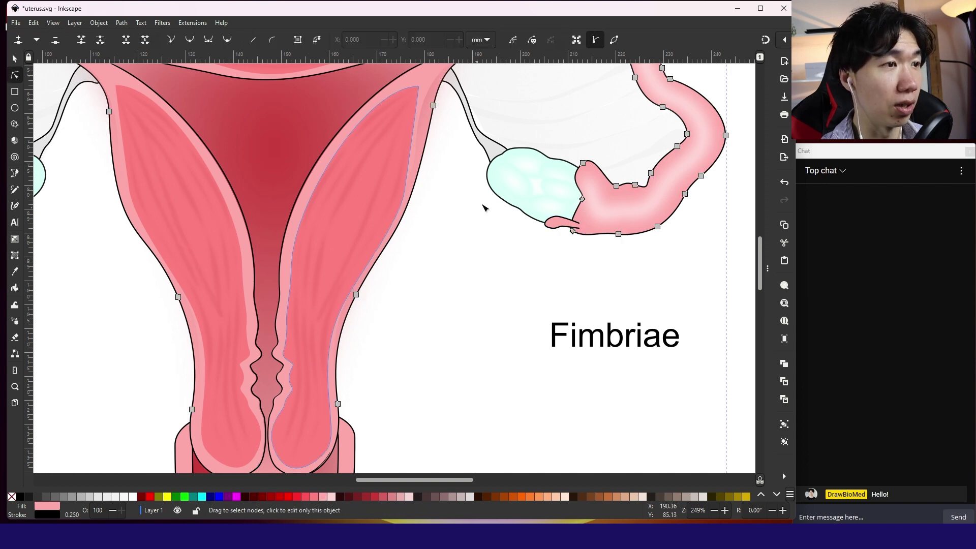
Duplicate the fimbria and arrange the copies as a fan of fingers along the right tube's open end over the ovary.
{"action": "key", "text": "s"}
{"action": "key", "text": "plus"}
{"action": "left_click_drag", "start_coordinate": [636, 197], "coordinate": [656, 131]}
{"action": "key", "text": "ctrl+d"}
{"action": "left_click_drag", "start_coordinate": [656, 131], "coordinate": [618, 157]}
{"action": "left_click_drag", "start_coordinate": [636, 202], "coordinate": [639, 217]}
{"action": "scroll", "coordinate": [635, 214], "scroll_direction": "up", "scroll_amount": 1}
Adjust the tube outline's nodes at the base of the right fimbriae and save the drawing.
{"action": "key", "text": "n"}
{"action": "left_click", "coordinate": [580, 295]}
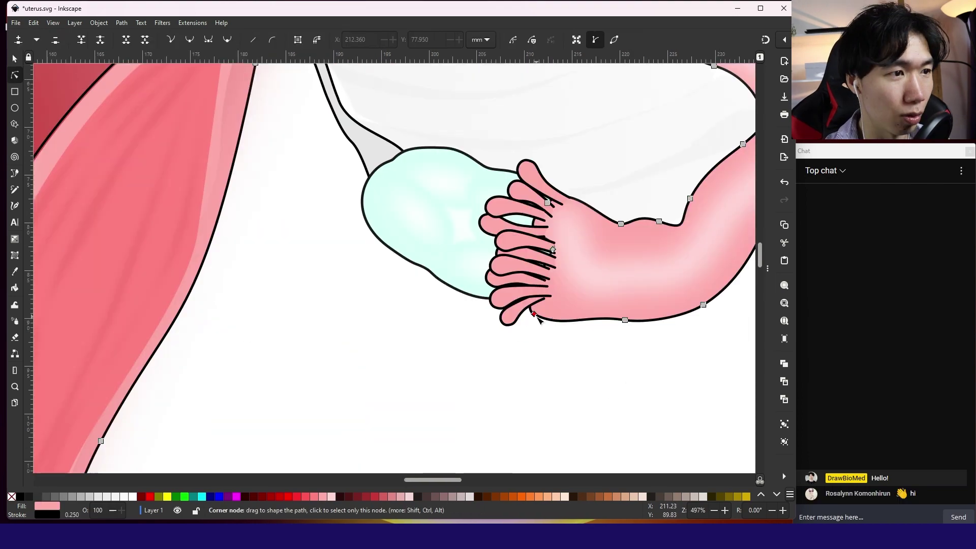
{"action": "left_click_drag", "start_coordinate": [362, 179], "coordinate": [416, 250]}
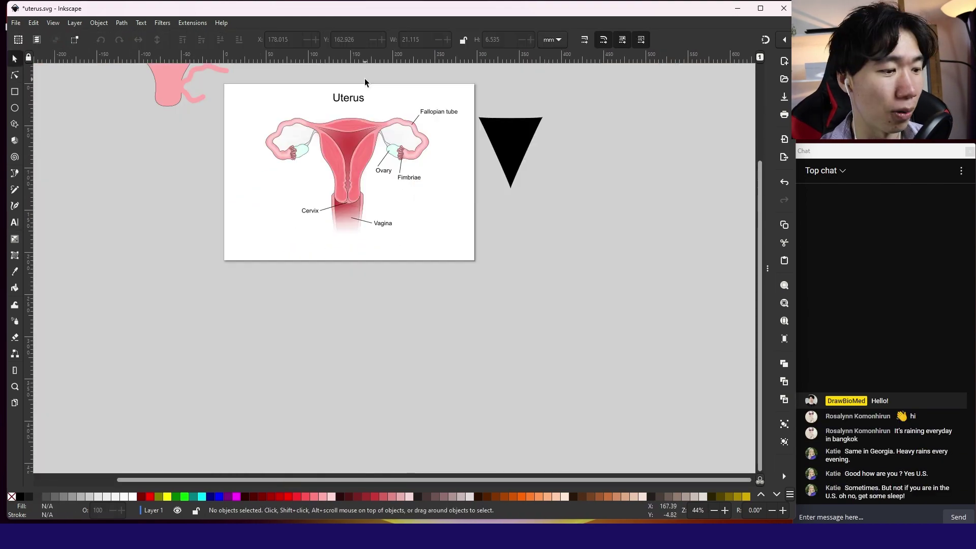
{"action": "key", "text": "ctrl+s"}
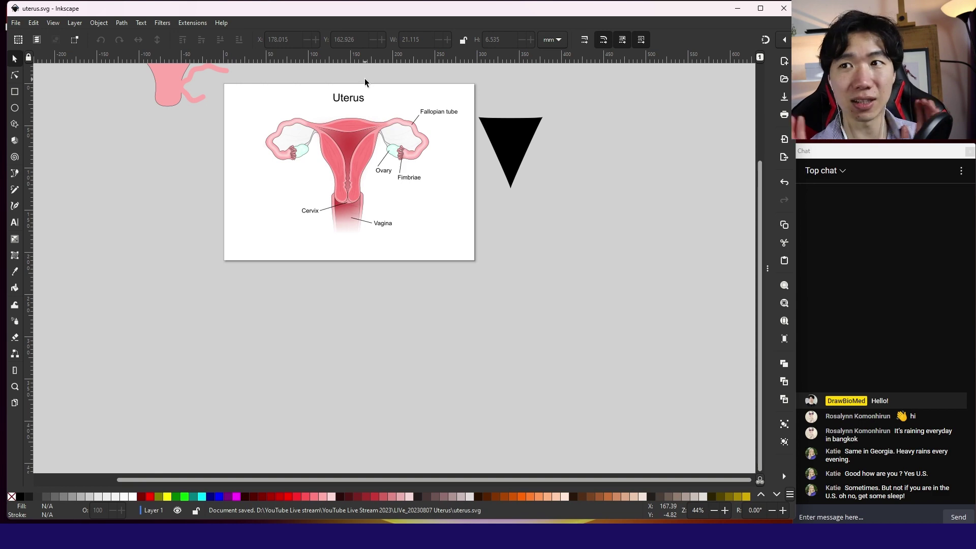